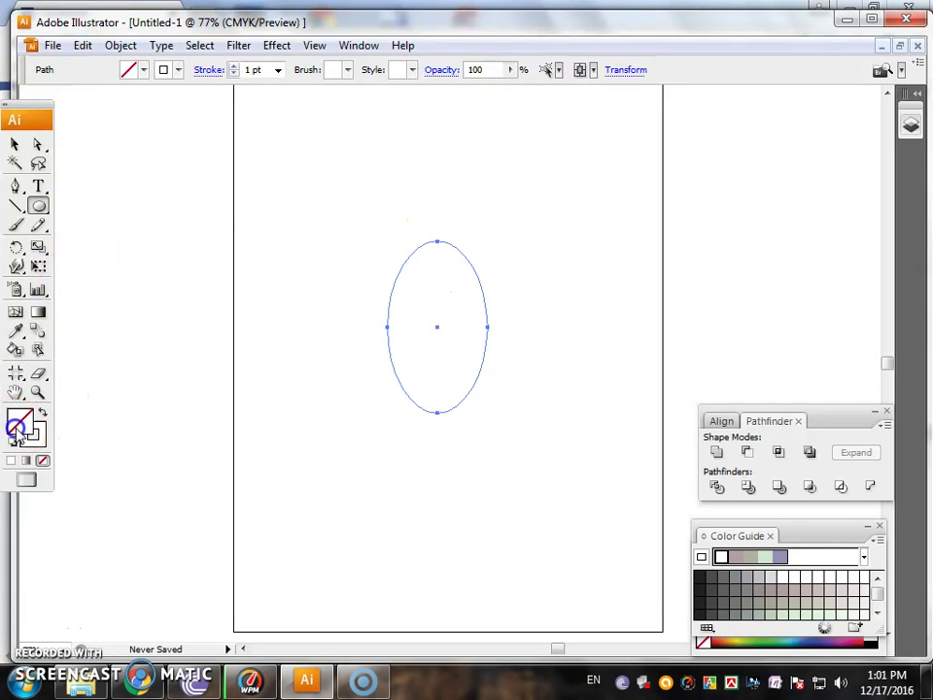
Step: Give the tall ellipse a light orange fill and a stroke of None
click(137, 71)
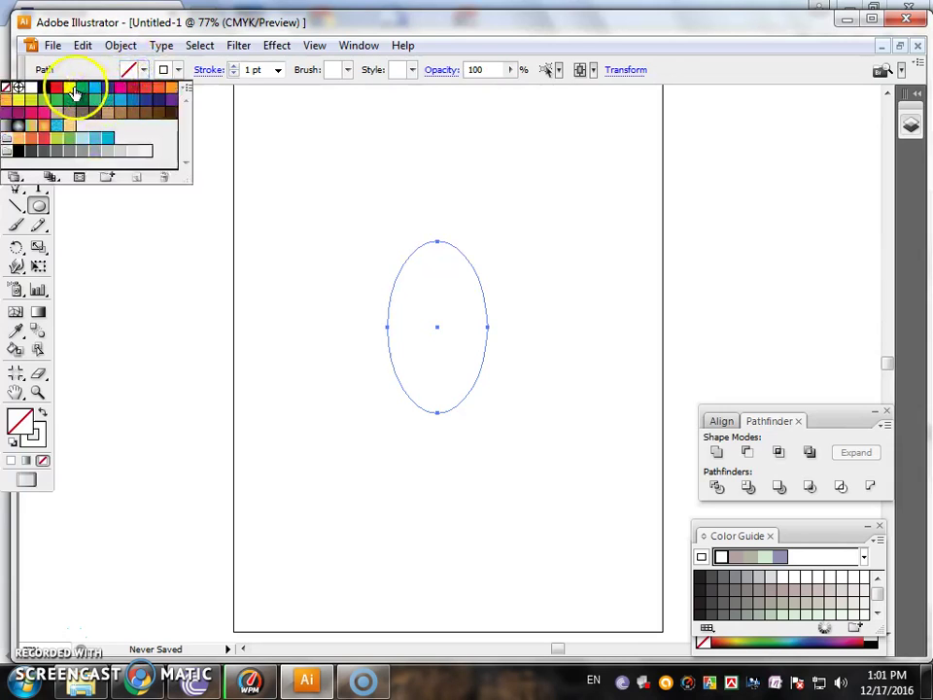
click(74, 91)
click(10, 101)
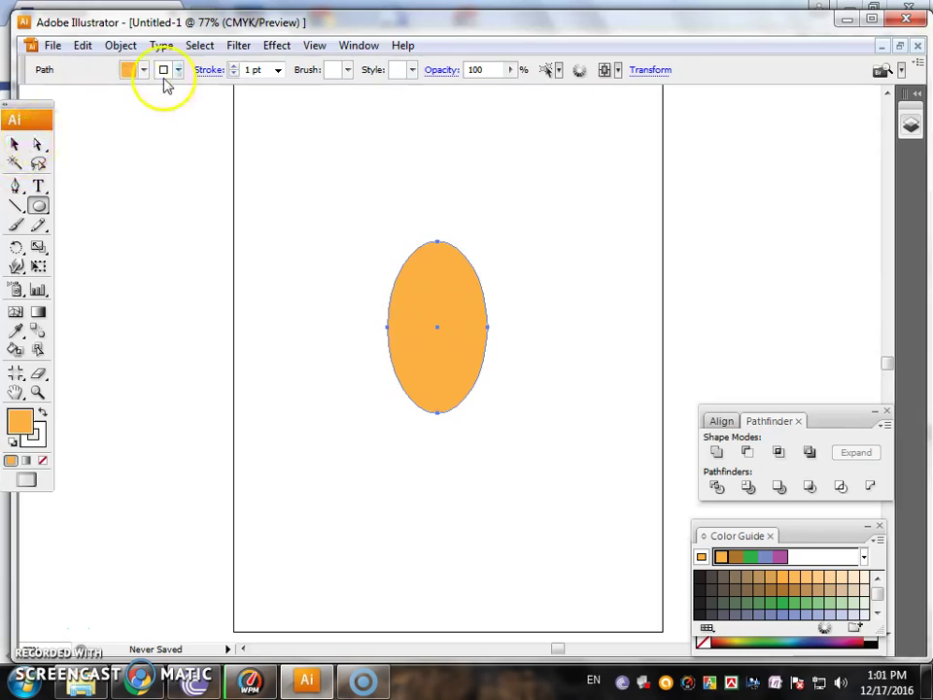
click(177, 70)
click(230, 79)
click(15, 144)
click(193, 213)
click(429, 334)
click(446, 344)
click(568, 325)
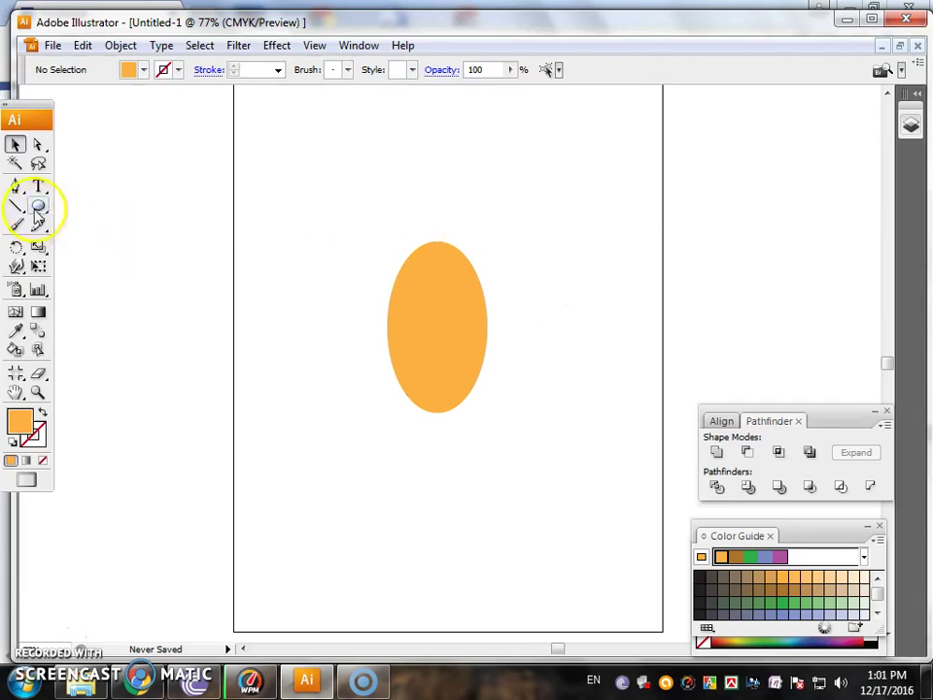
Step: Draw a small ellipse overlapping the top of the body for the head
mouse_move(489, 196)
mouse_down()
mouse_move(411, 244)
mouse_move(401, 263)
mouse_up()
click(15, 144)
mouse_move(475, 221)
mouse_down()
mouse_move(458, 216)
mouse_move(458, 224)
mouse_up()
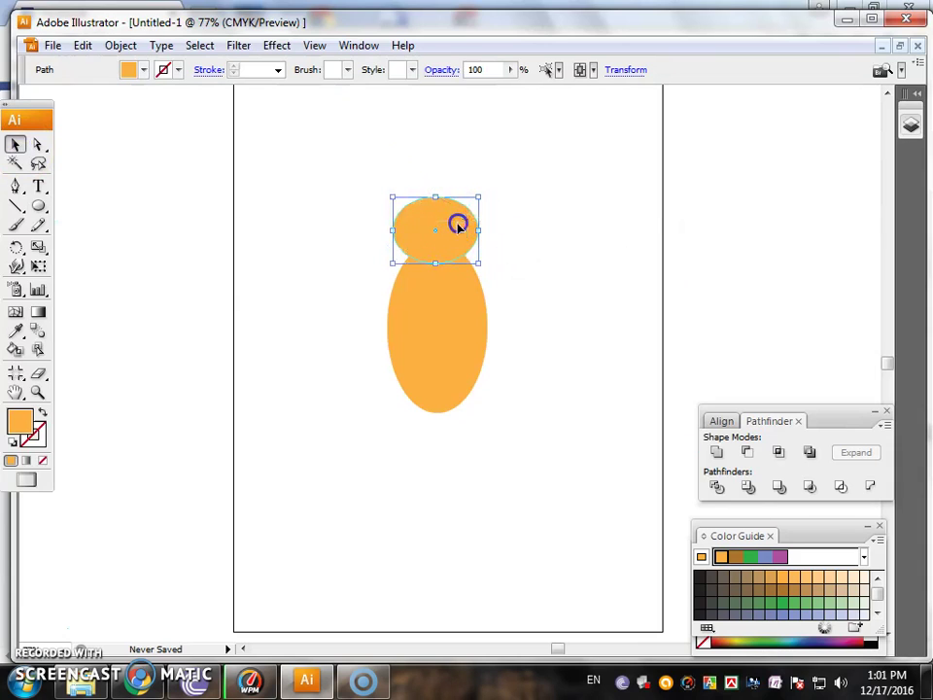
click(600, 281)
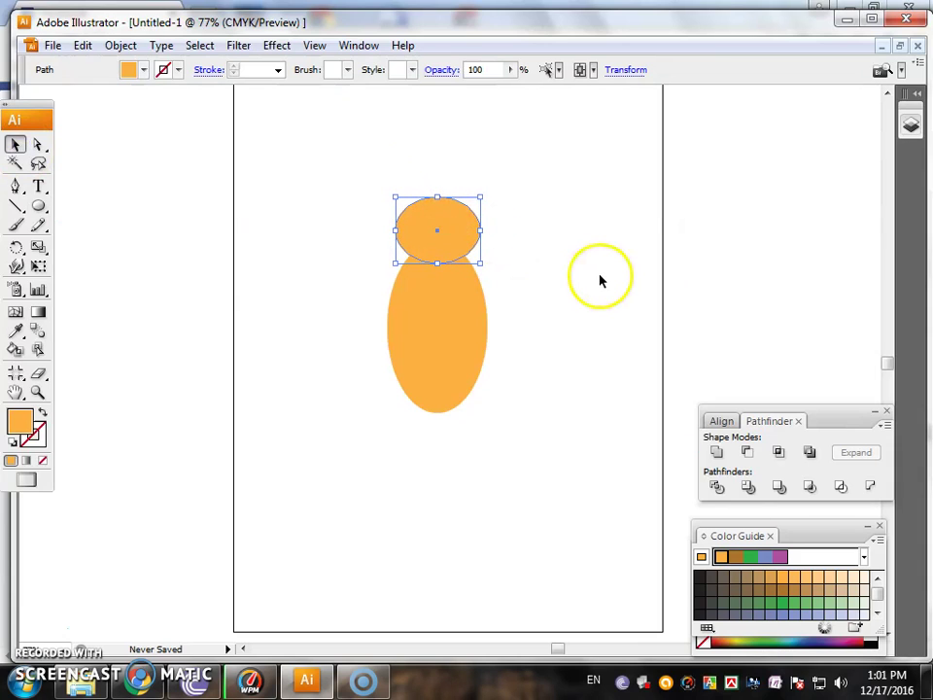
click(526, 252)
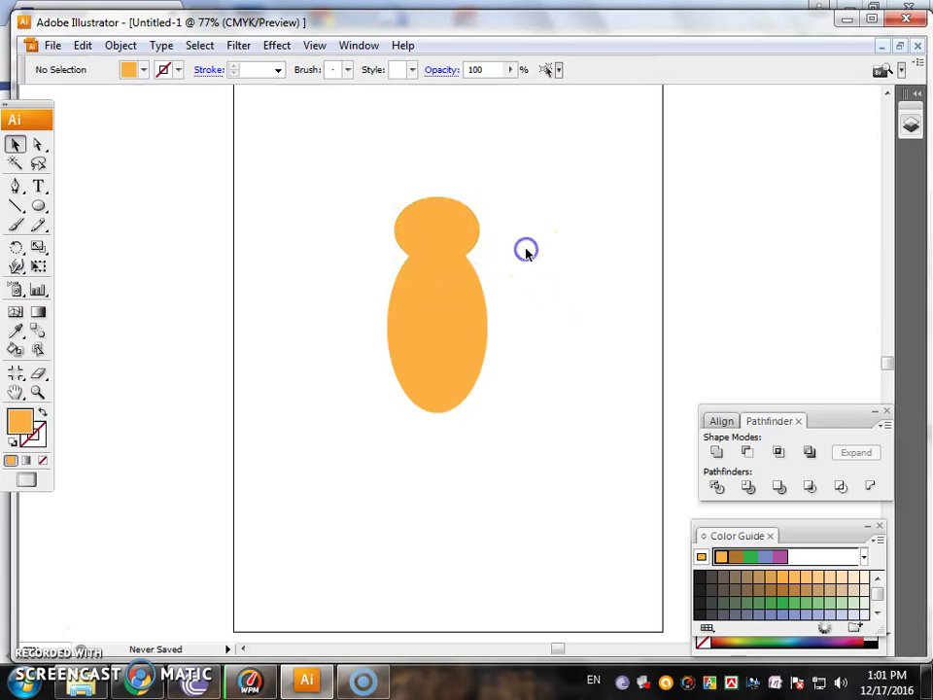
click(442, 220)
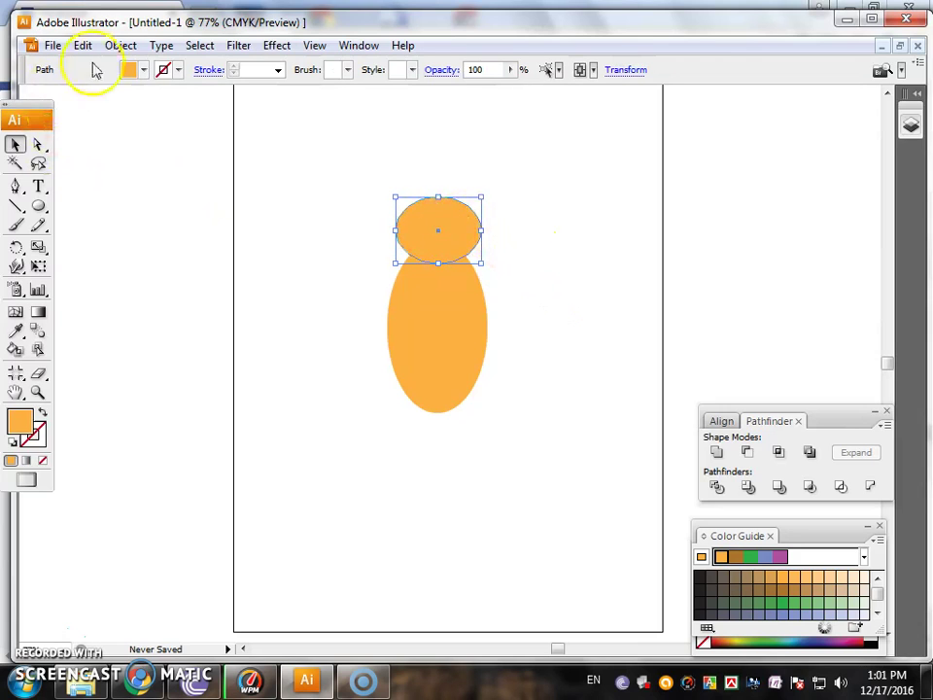
Step: Fill the head ellipse with a deeper orange swatch
click(127, 69)
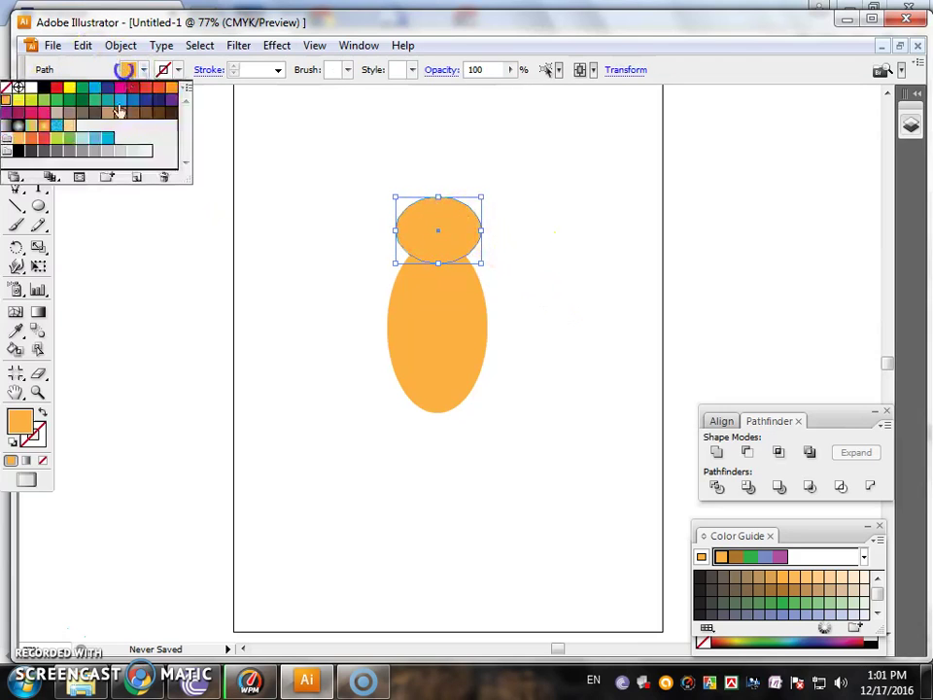
click(171, 89)
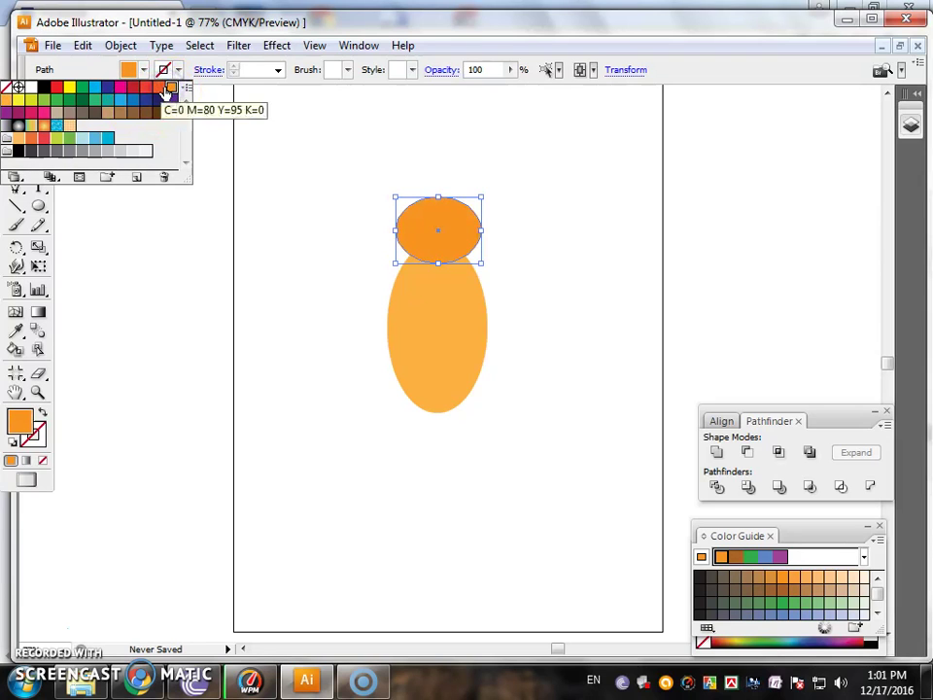
click(17, 99)
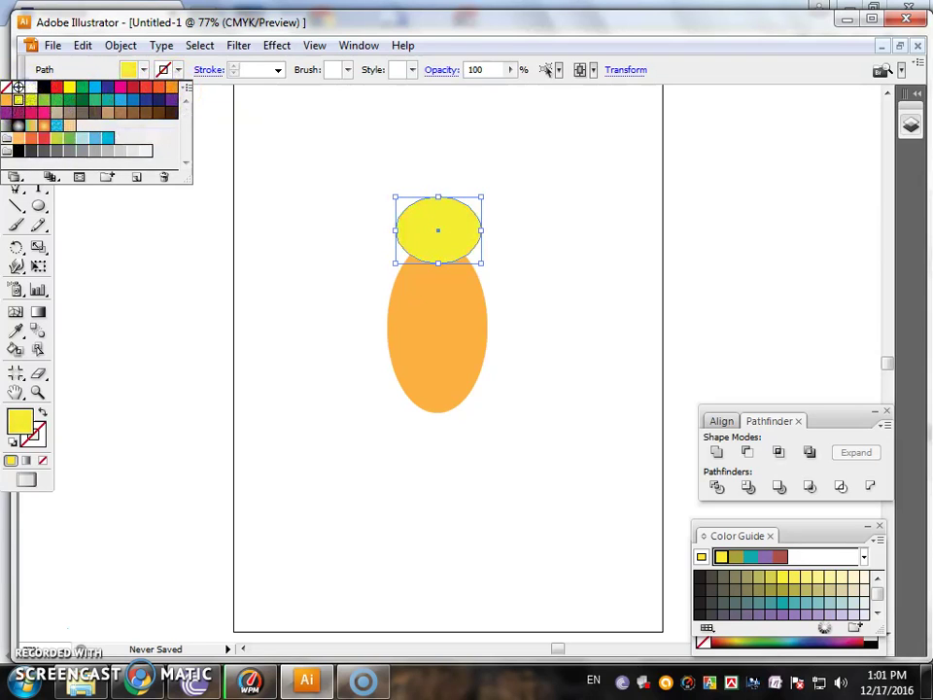
click(171, 90)
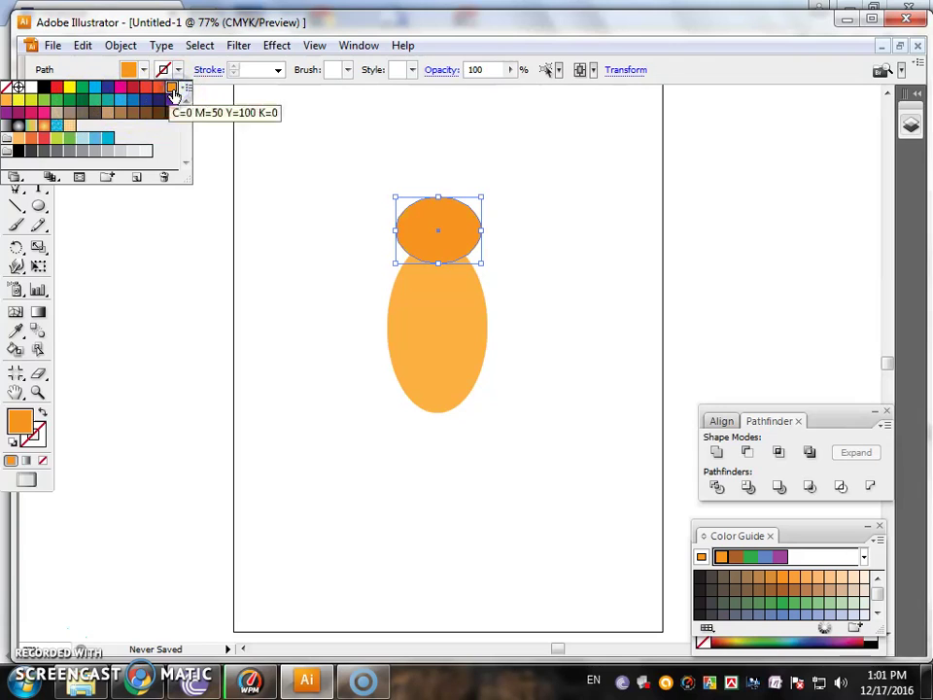
click(419, 159)
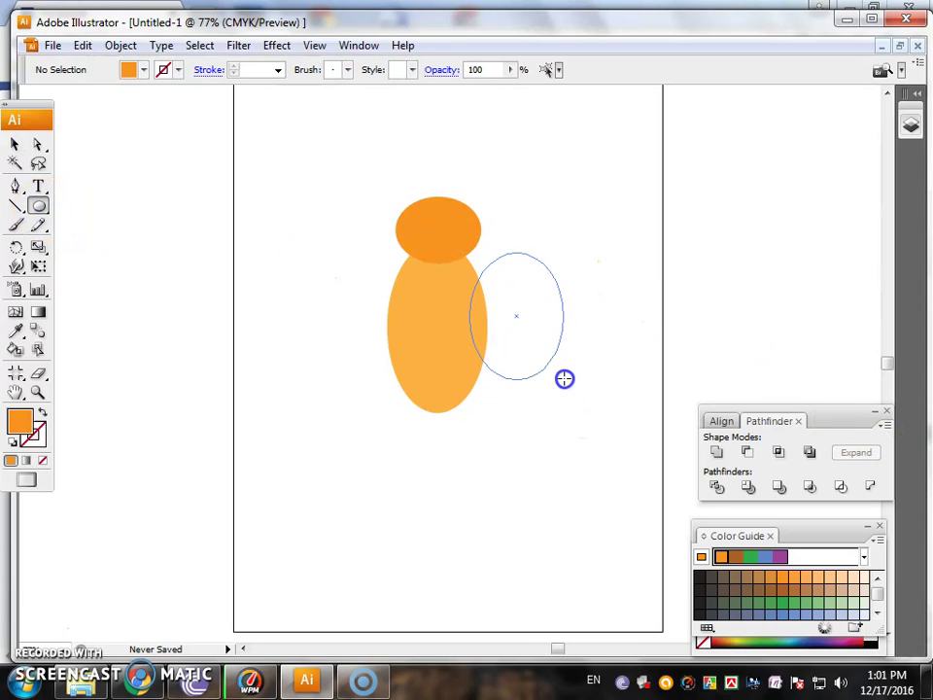
Step: Draw an ellipse, tilt it and move it onto the body's right side
drag(469, 251, 564, 379)
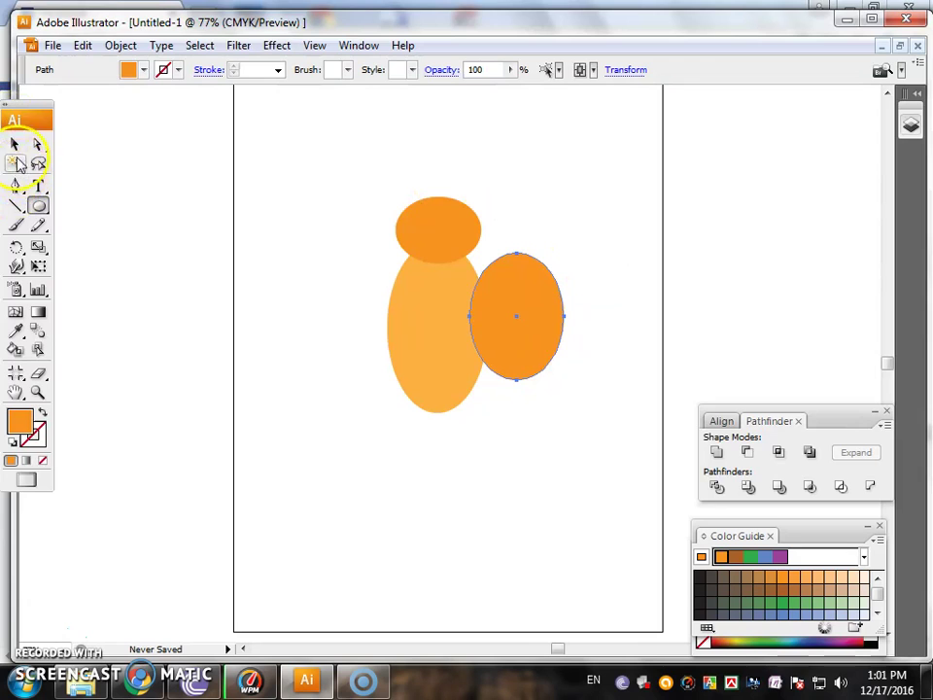
click(15, 148)
click(475, 271)
drag(558, 246, 523, 233)
drag(475, 334, 461, 304)
Step: Send the tilted ellipse behind the body and make it narrower
right_click(490, 294)
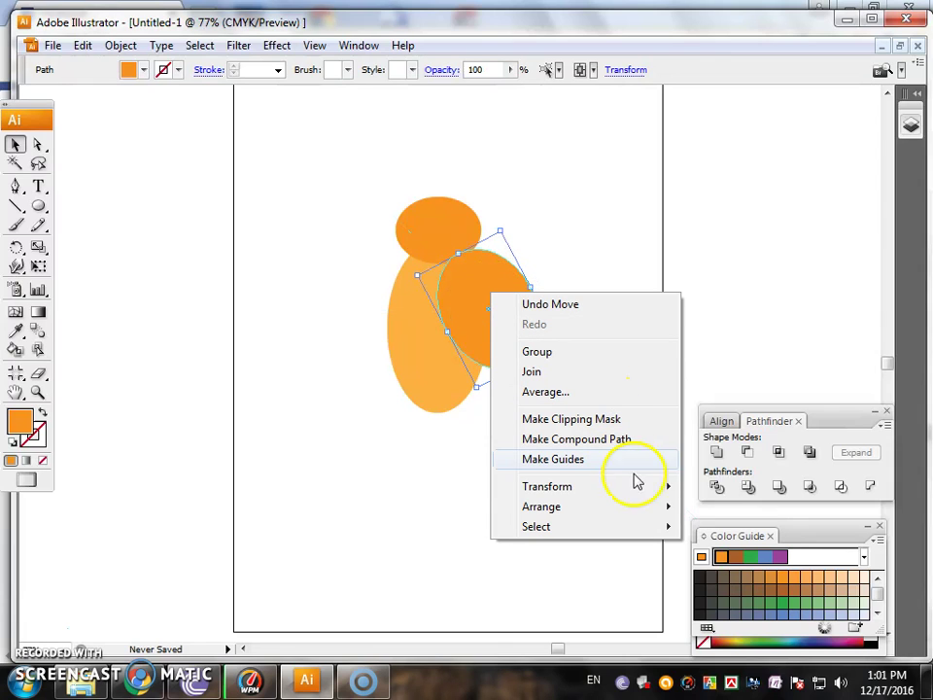
mouse_move(536, 526)
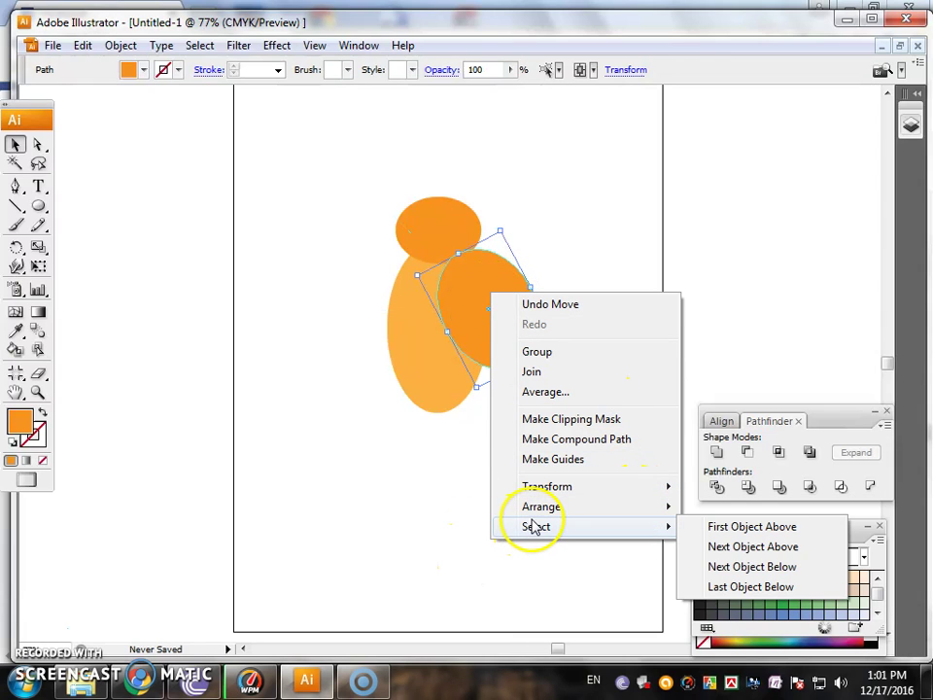
click(736, 566)
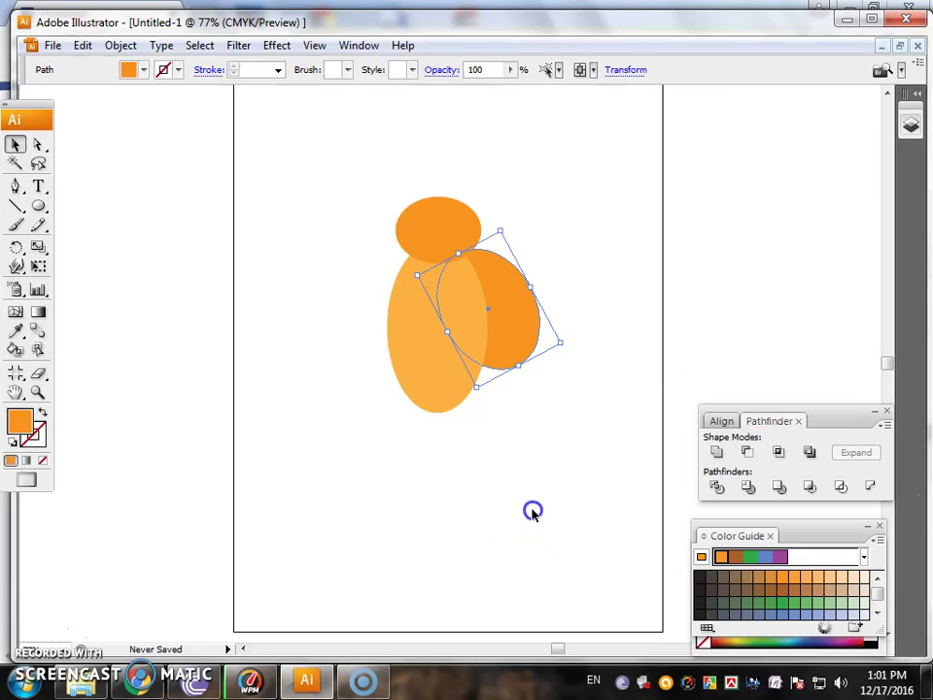
click(533, 512)
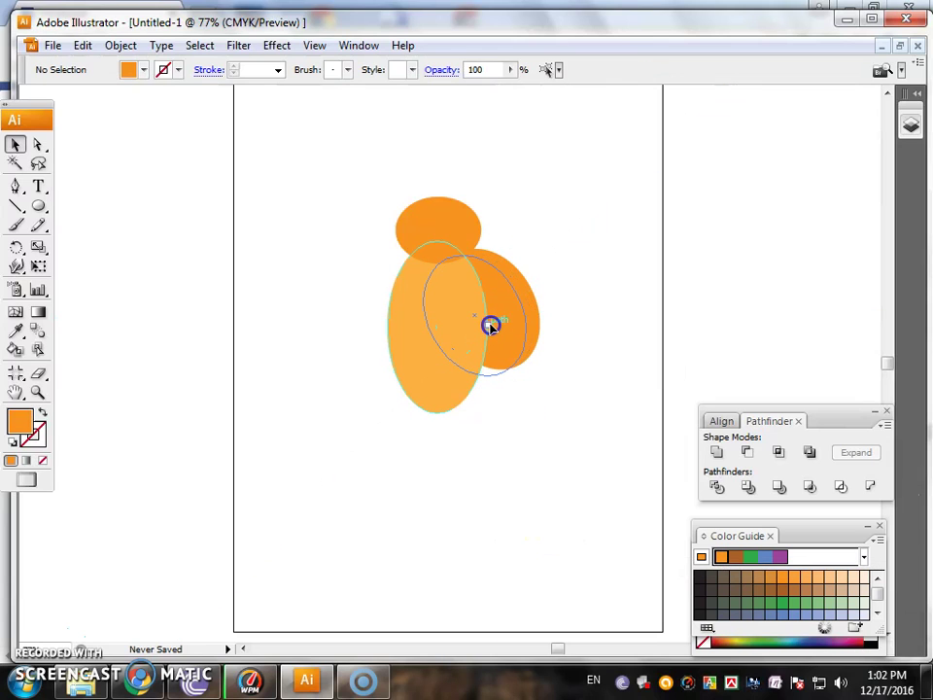
click(491, 325)
mouse_move(517, 290)
mouse_down()
mouse_move(503, 298)
mouse_move(496, 280)
mouse_up()
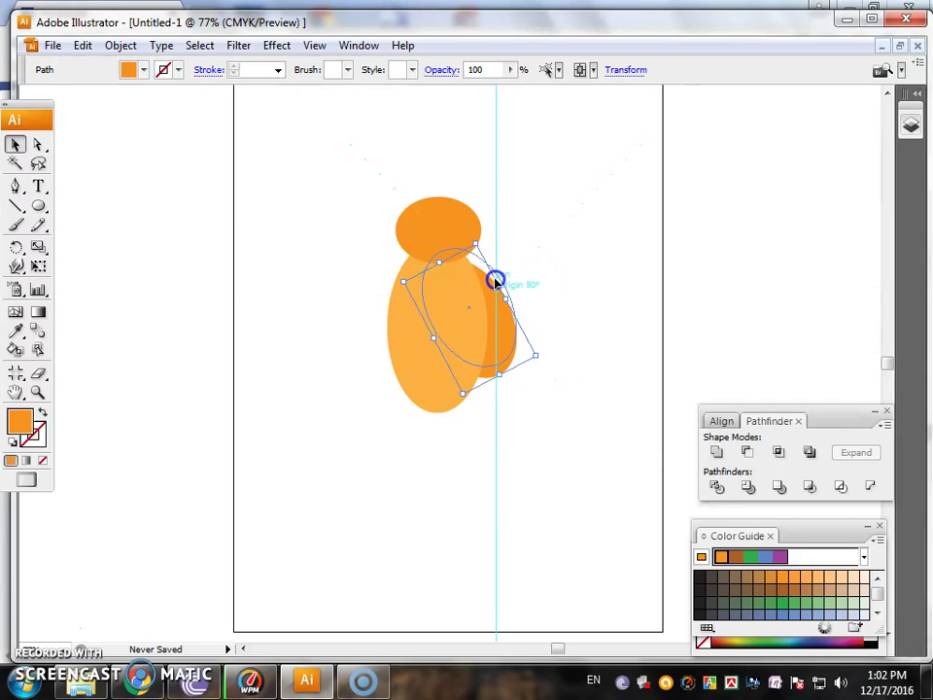
drag(496, 280, 493, 285)
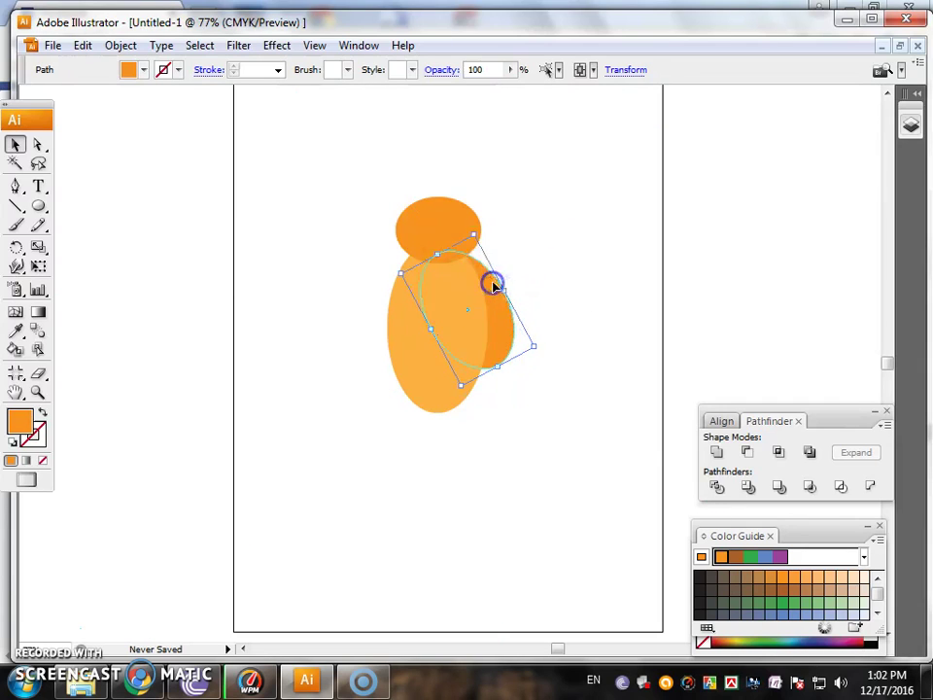
click(566, 302)
Step: Fill the wing with very light grey
click(517, 329)
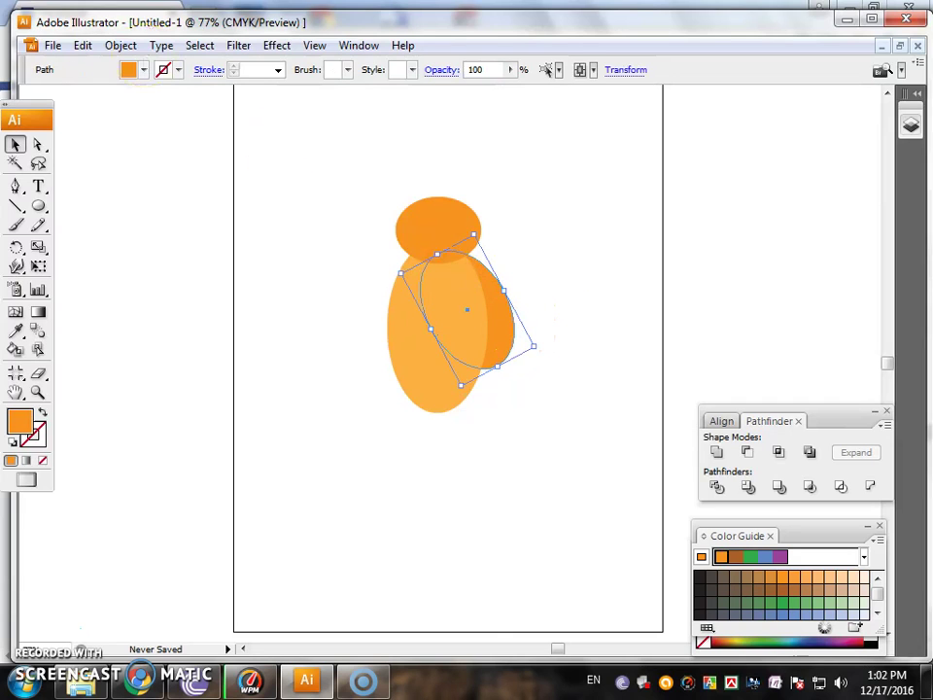
click(129, 70)
click(94, 153)
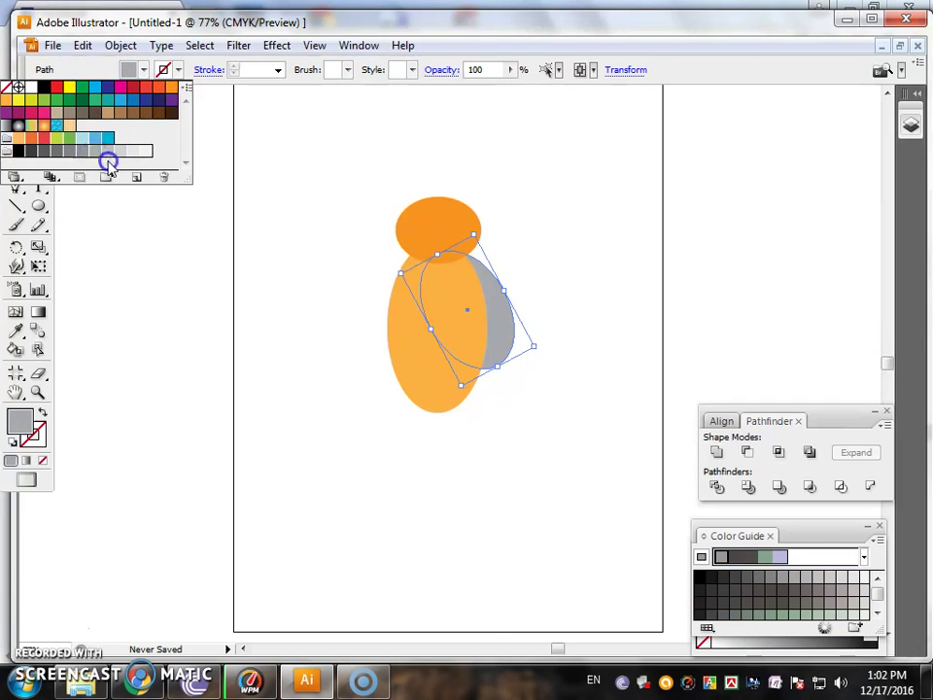
click(139, 153)
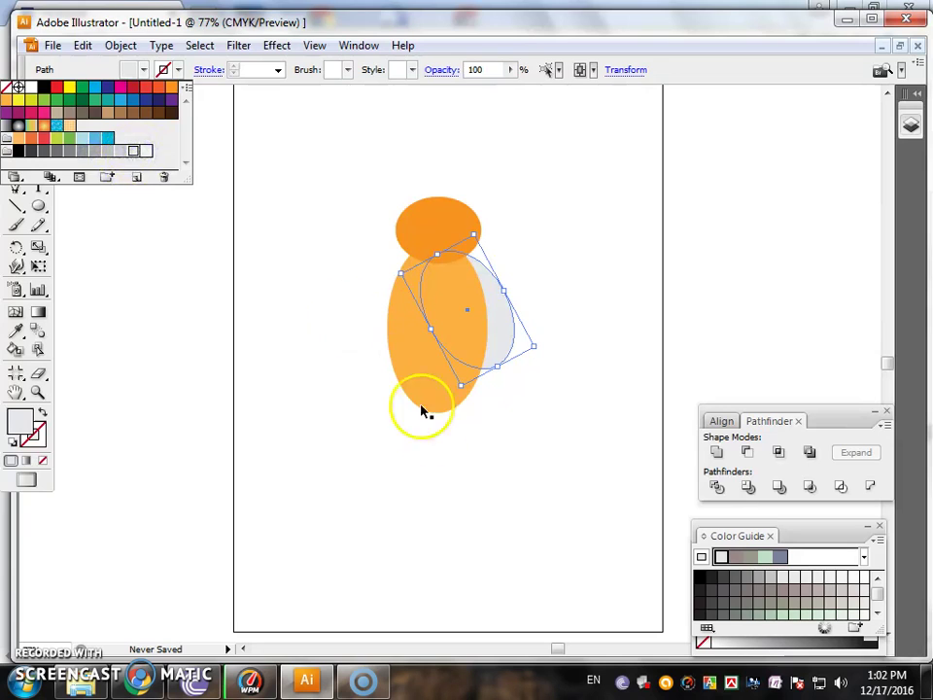
click(597, 527)
Step: Reflect a copy of the wing and nudge it behind the body's left side
click(499, 338)
right_click(501, 339)
click(622, 545)
click(413, 440)
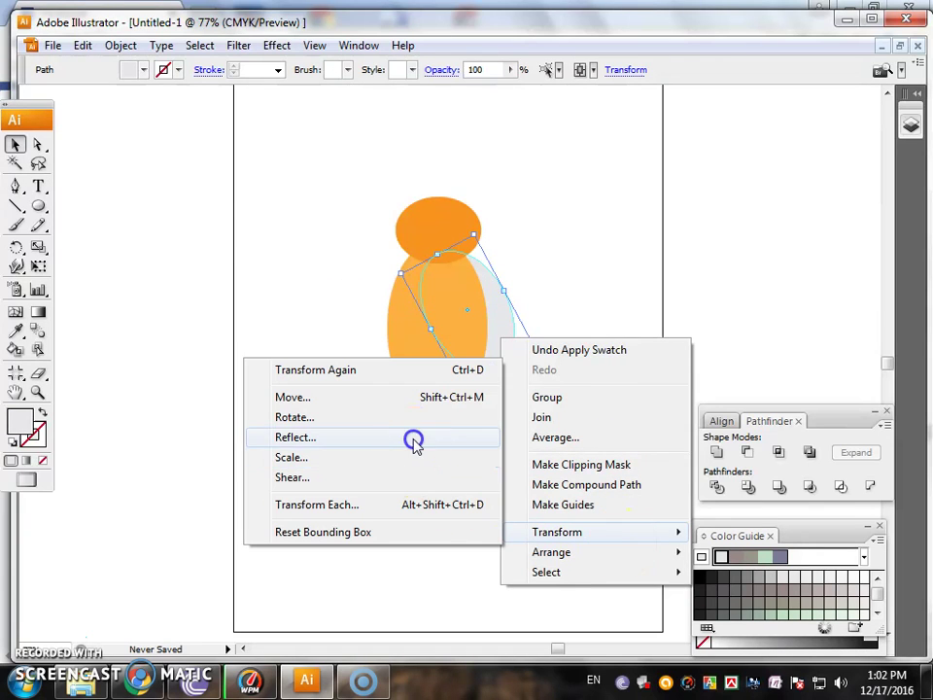
click(569, 351)
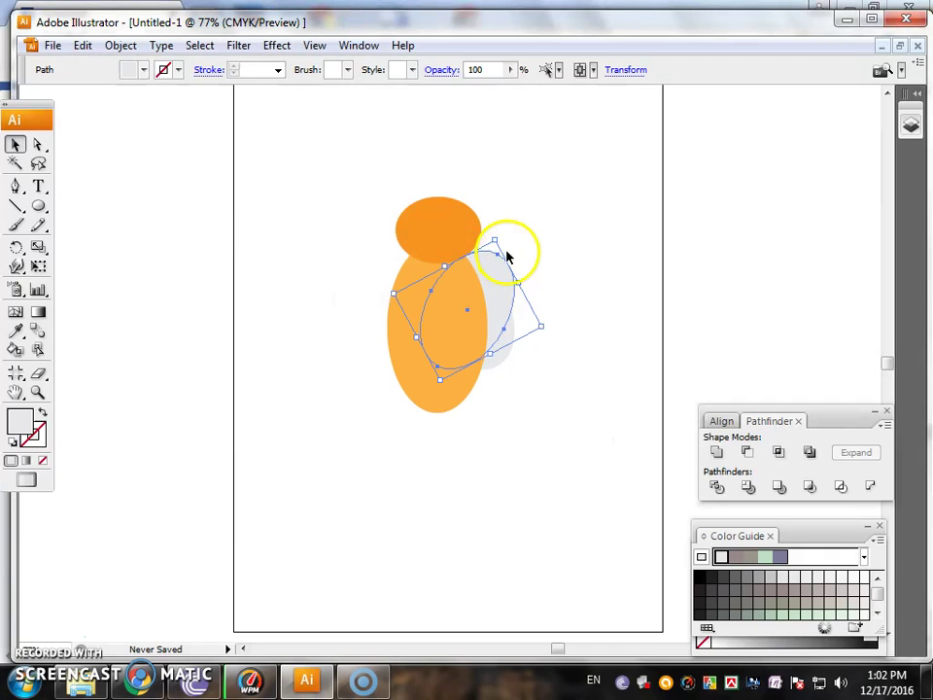
key(Left)
key(Left)
key(Left)
key(Left)
key(Left)
key(Left)
key(Left)
key(Left)
key(Left)
click(439, 308)
key(Left)
key(Left)
key(Left)
key(Left)
key(Left)
key(Left)
key(Left)
key(Left)
key(Left)
key(Left)
key(Left)
key(Left)
key(Left)
key(Left)
key(Left)
key(Left)
key(Left)
key(Left)
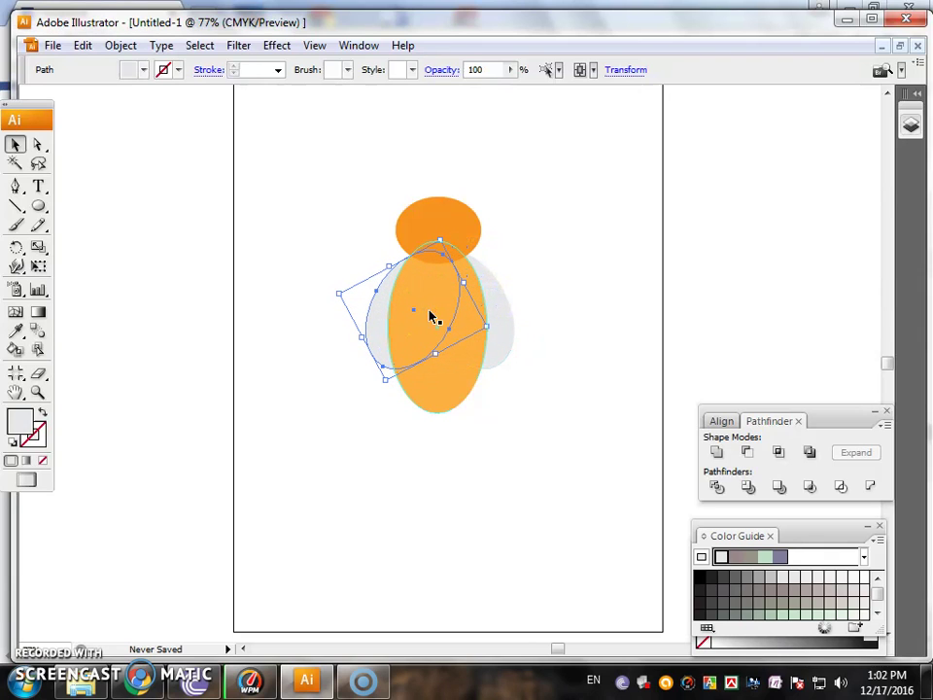
click(595, 380)
click(384, 337)
click(620, 428)
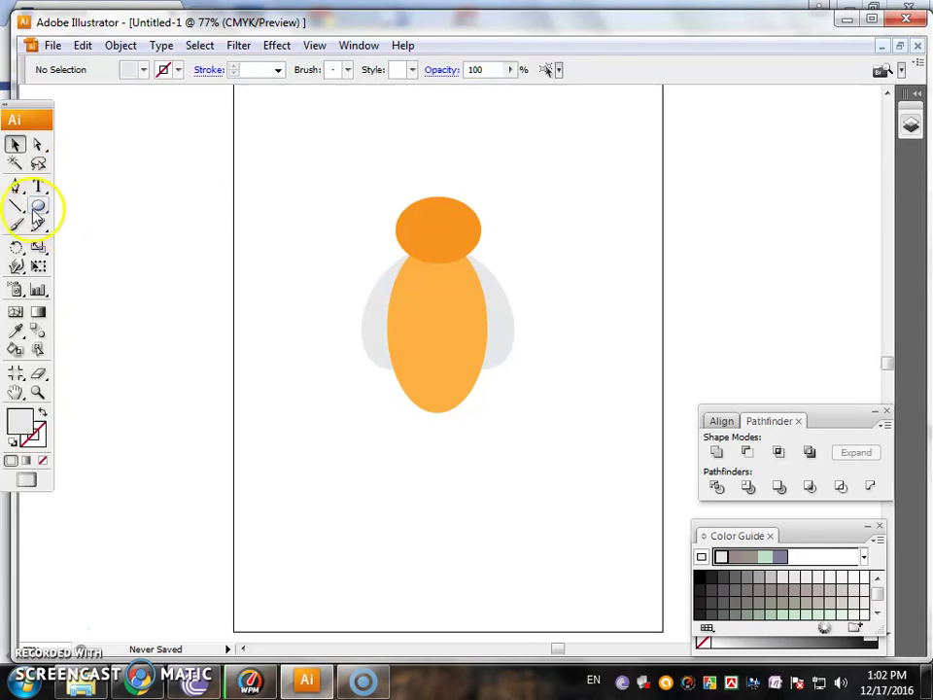
Step: Draw a small eye circle with a white fill and a thick black outline
drag(407, 215, 429, 226)
click(13, 144)
click(153, 70)
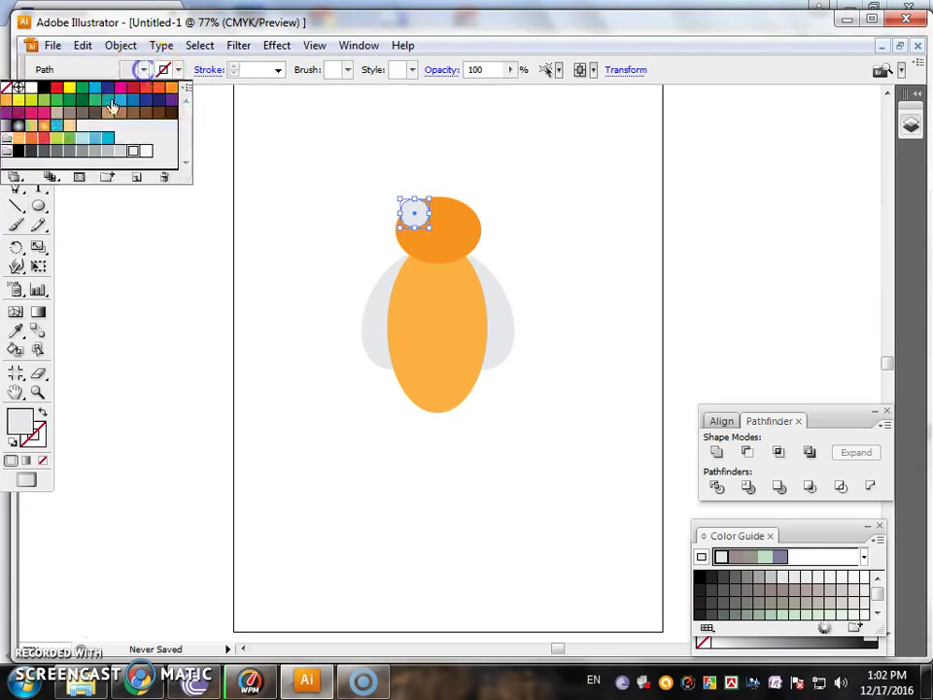
click(44, 88)
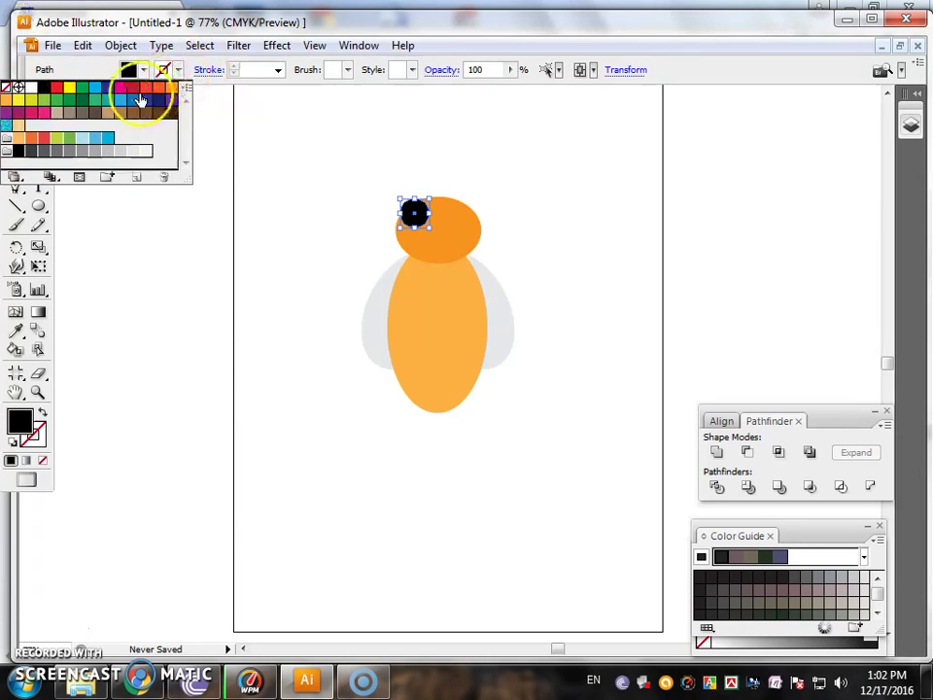
click(36, 100)
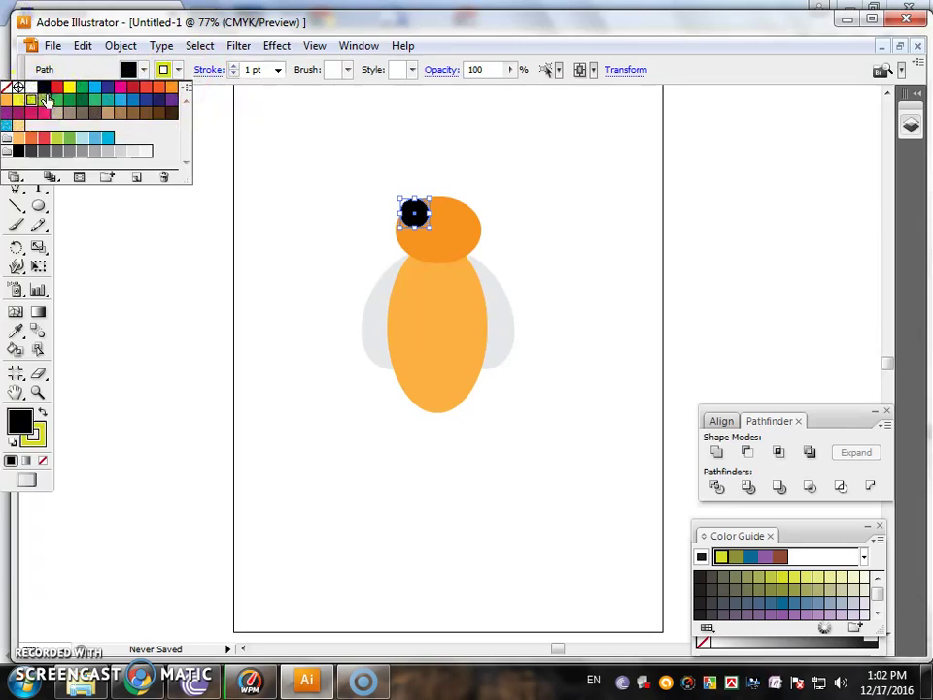
click(163, 70)
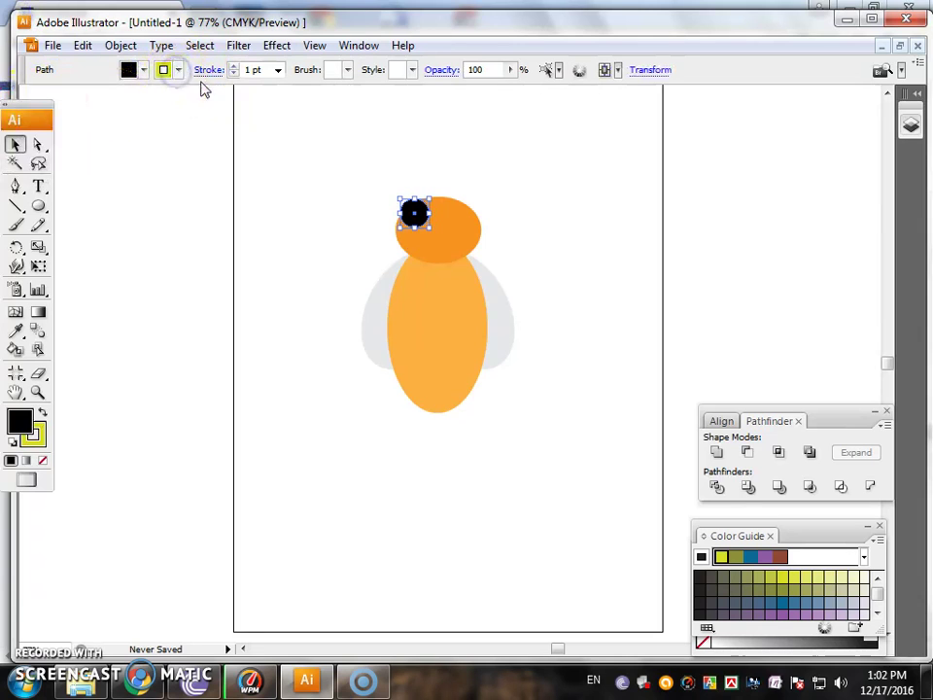
click(177, 70)
click(41, 90)
click(143, 76)
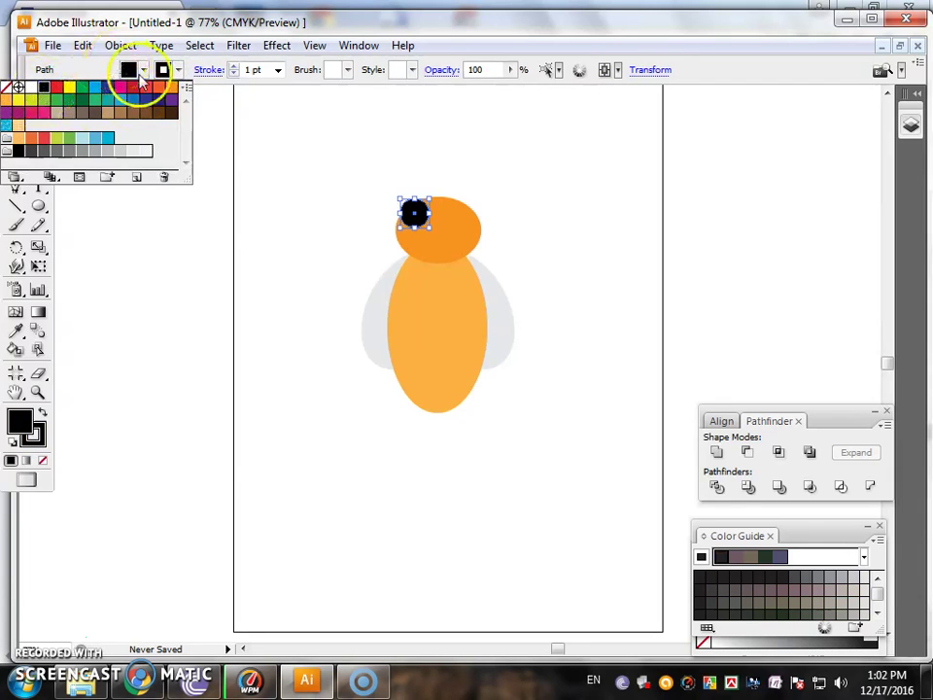
click(144, 72)
click(32, 91)
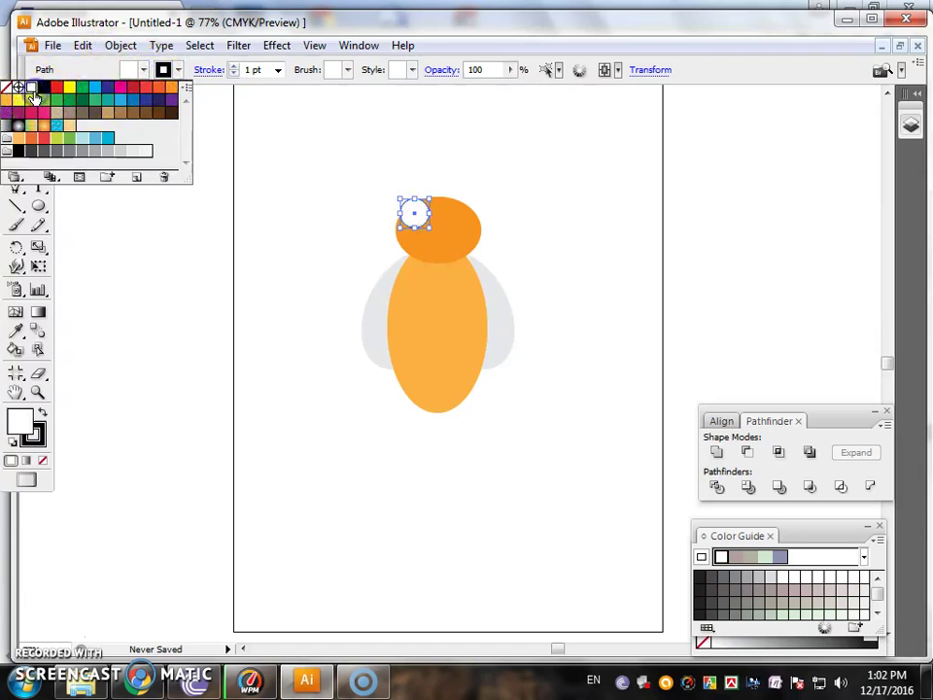
click(234, 66)
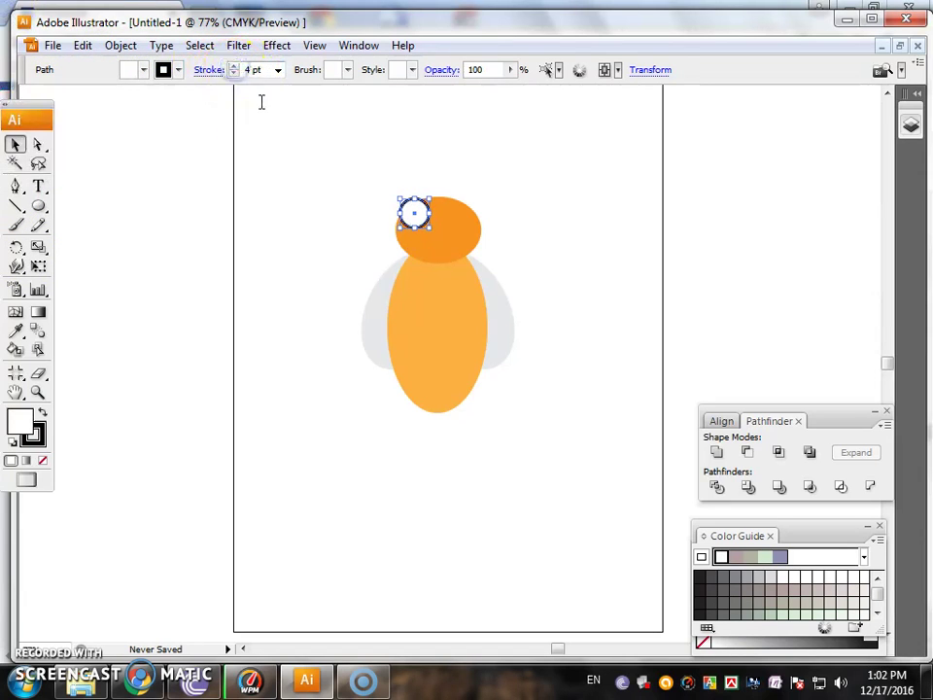
click(224, 173)
Step: Add a black pupil circle with no stroke inside the eye
click(38, 205)
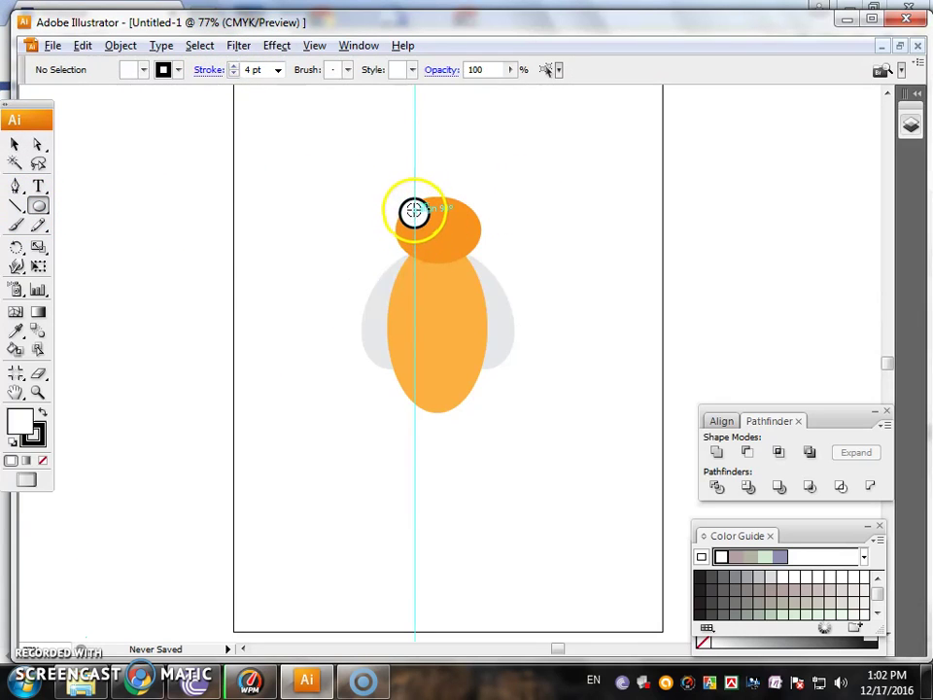
drag(414, 212, 425, 225)
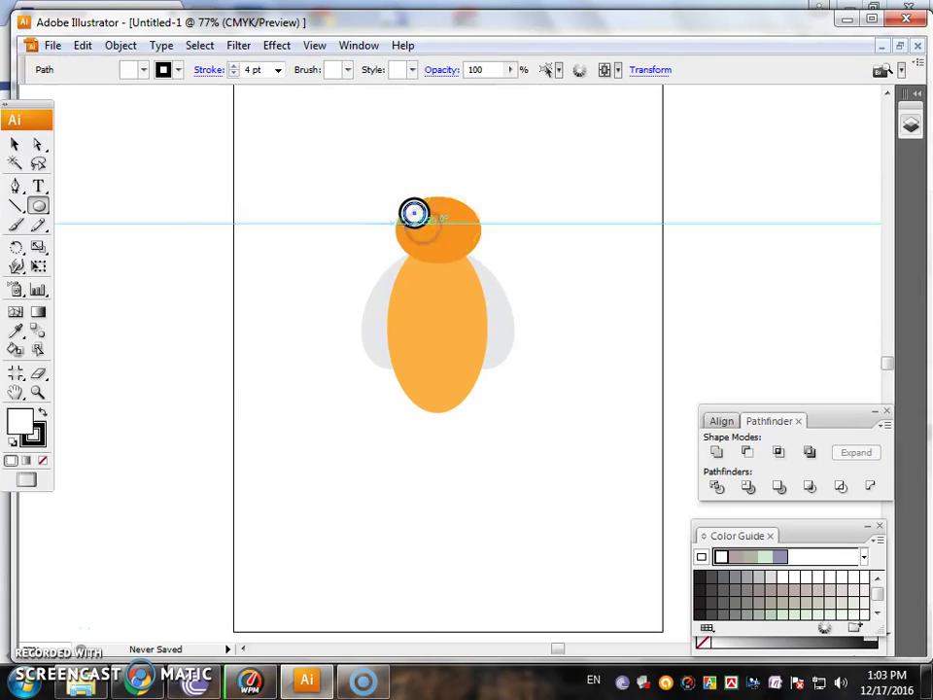
click(42, 414)
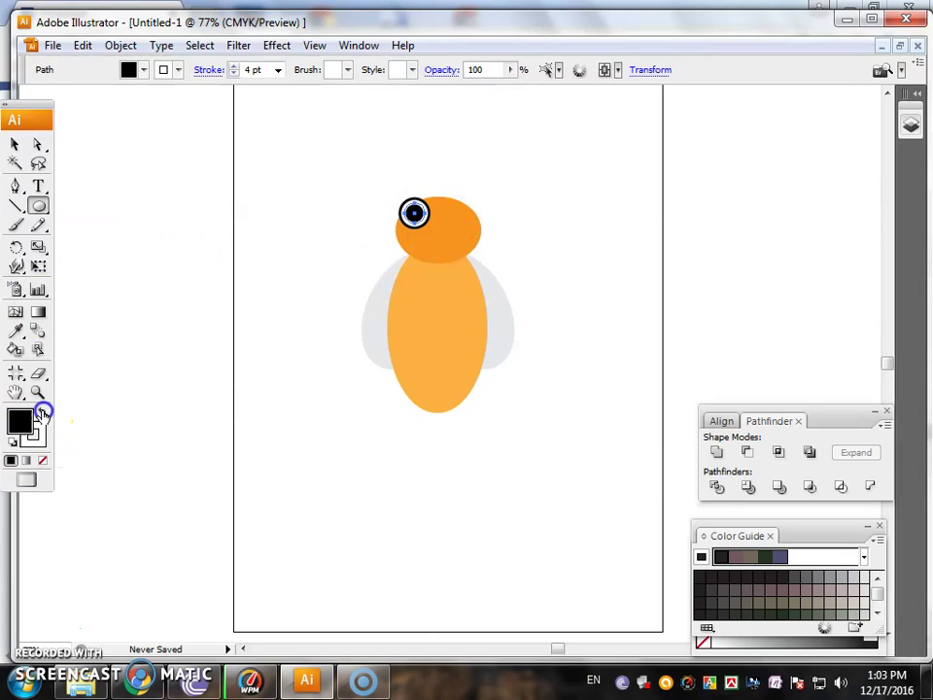
click(42, 459)
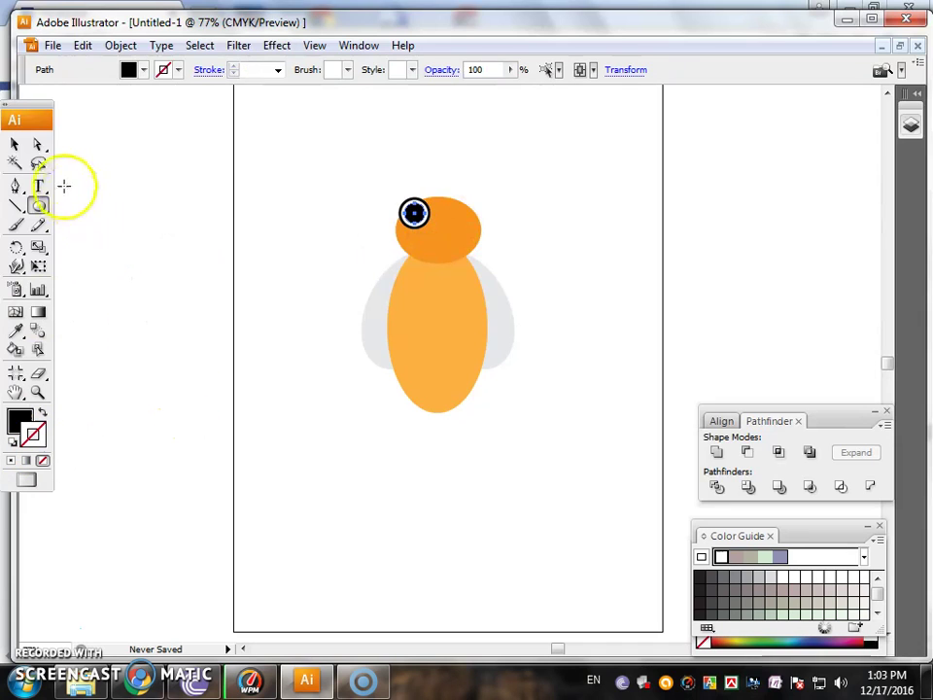
click(13, 144)
click(264, 252)
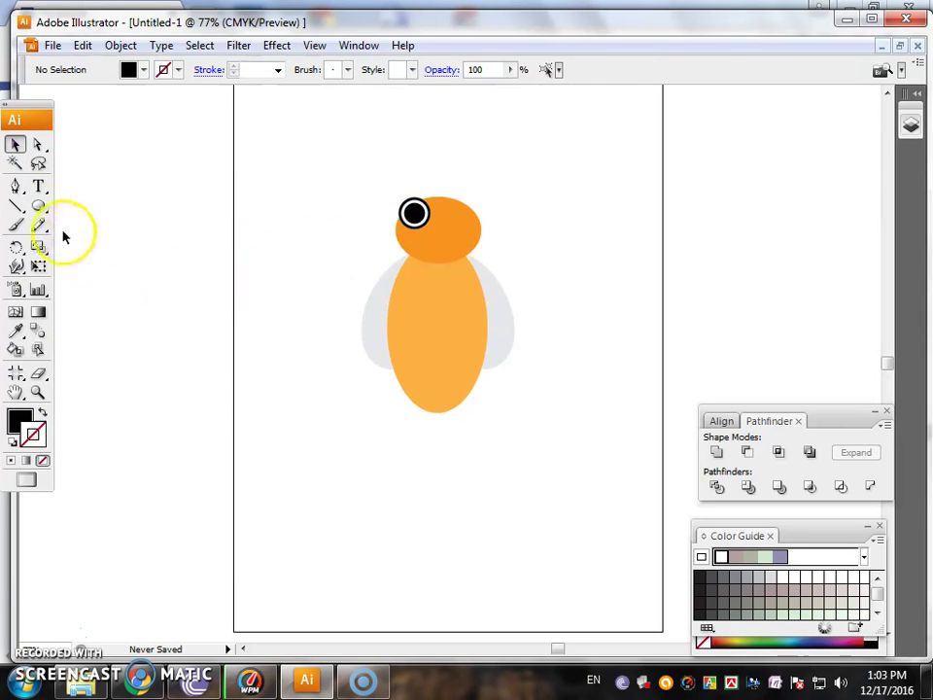
Step: Add a tiny white highlight circle inside the pupil
click(39, 206)
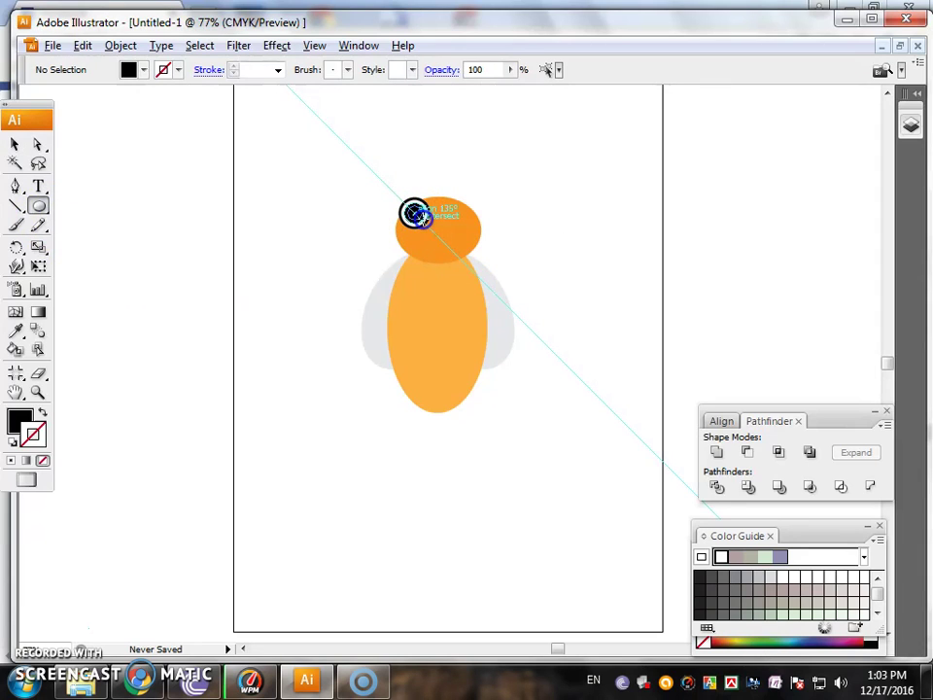
drag(415, 216, 418, 220)
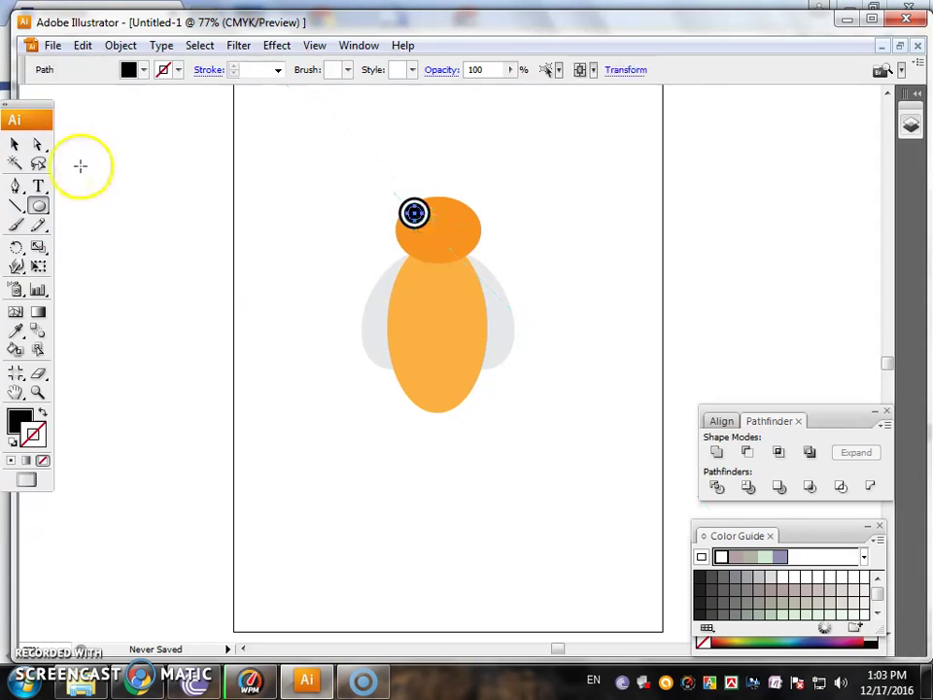
click(130, 71)
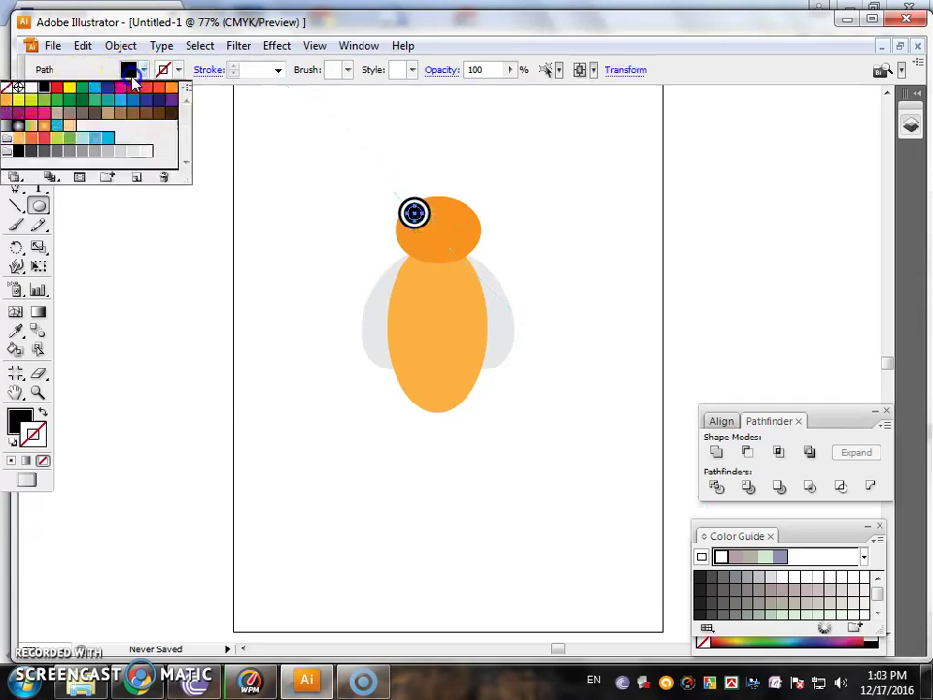
click(30, 87)
click(15, 290)
click(15, 144)
click(208, 171)
Step: Marquee-select the eye circles, then the head, body and wings, and clear the selection
click(416, 213)
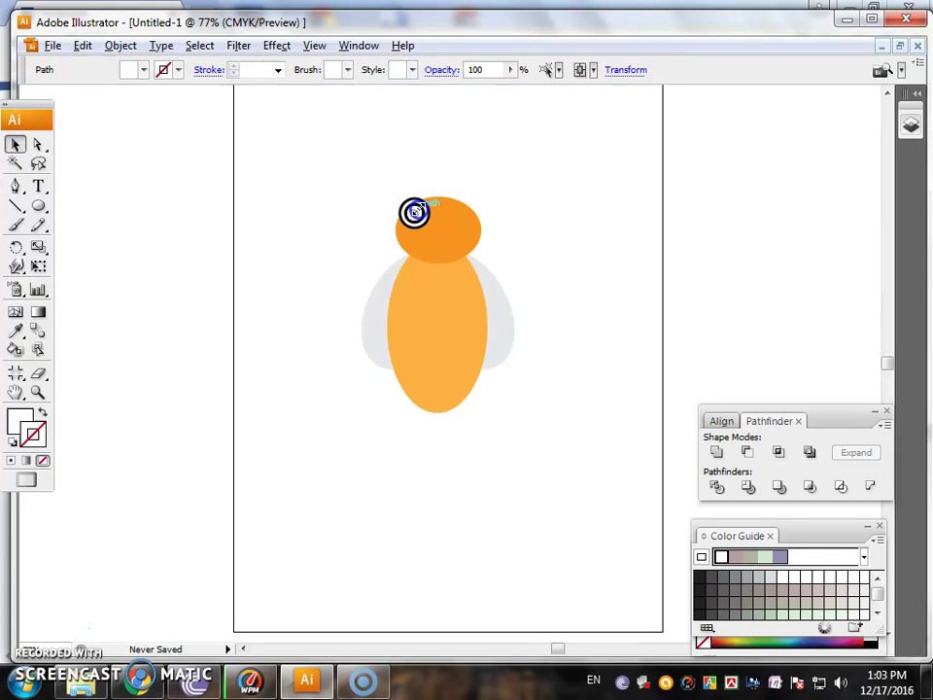
click(496, 161)
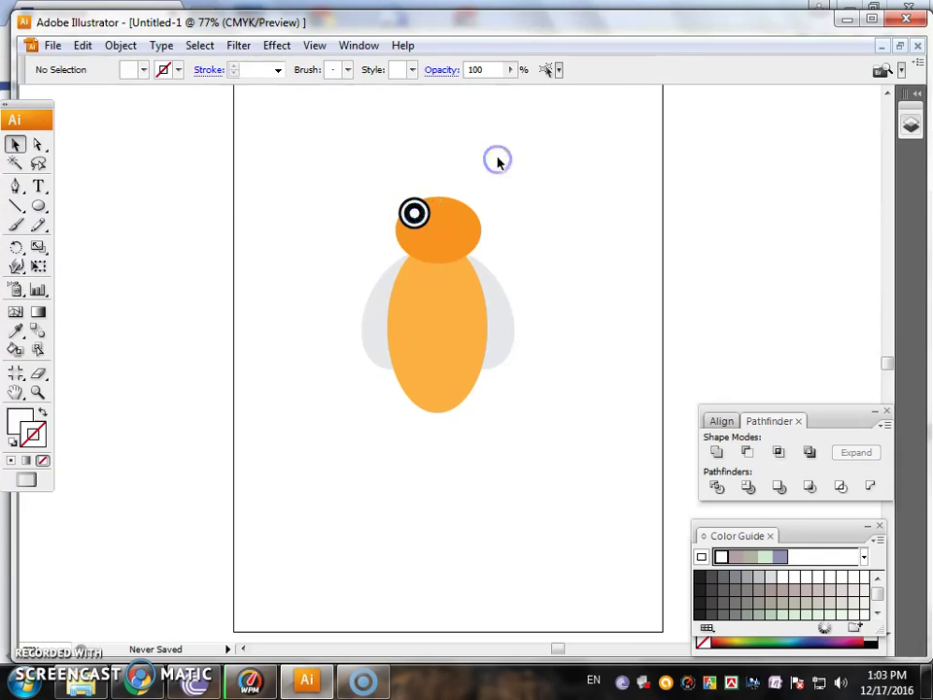
drag(396, 180, 412, 206)
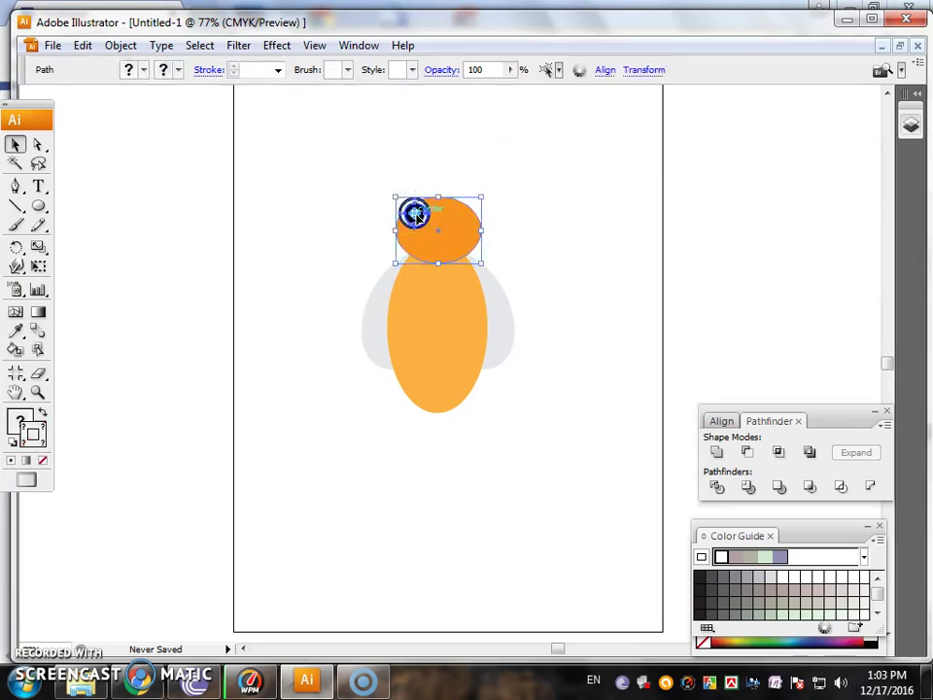
click(412, 185)
drag(530, 204, 473, 367)
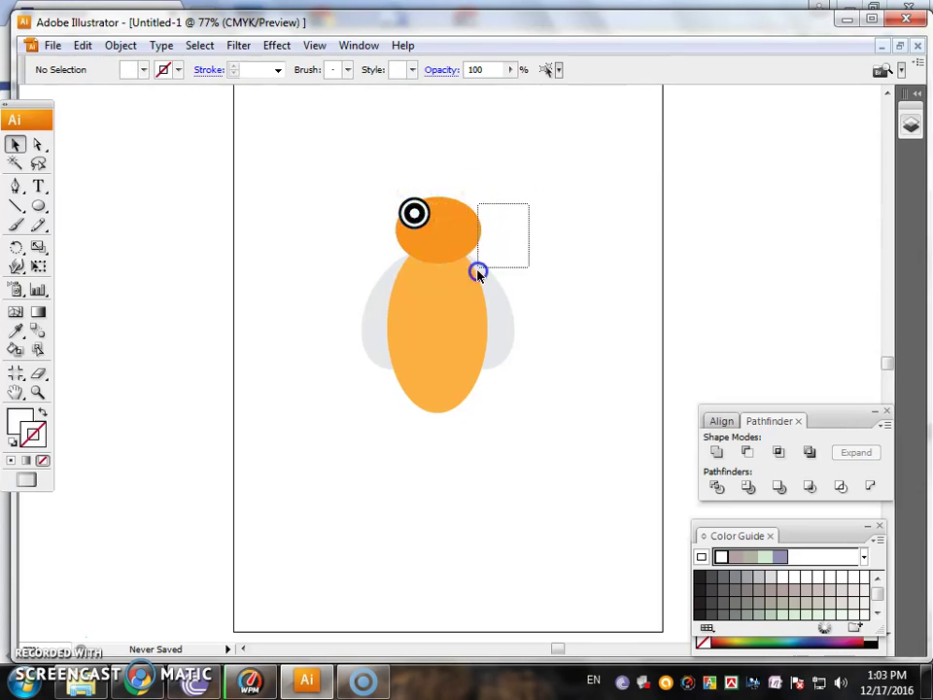
click(516, 404)
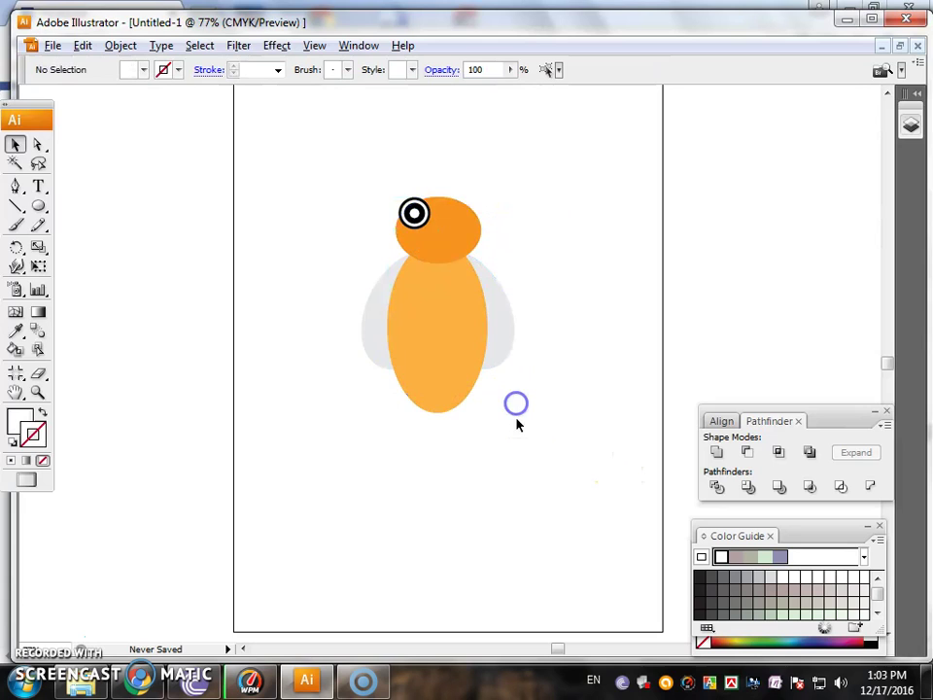
Step: Lock the selected head, body and wings with Object > Lock > Selection
drag(416, 301, 377, 257)
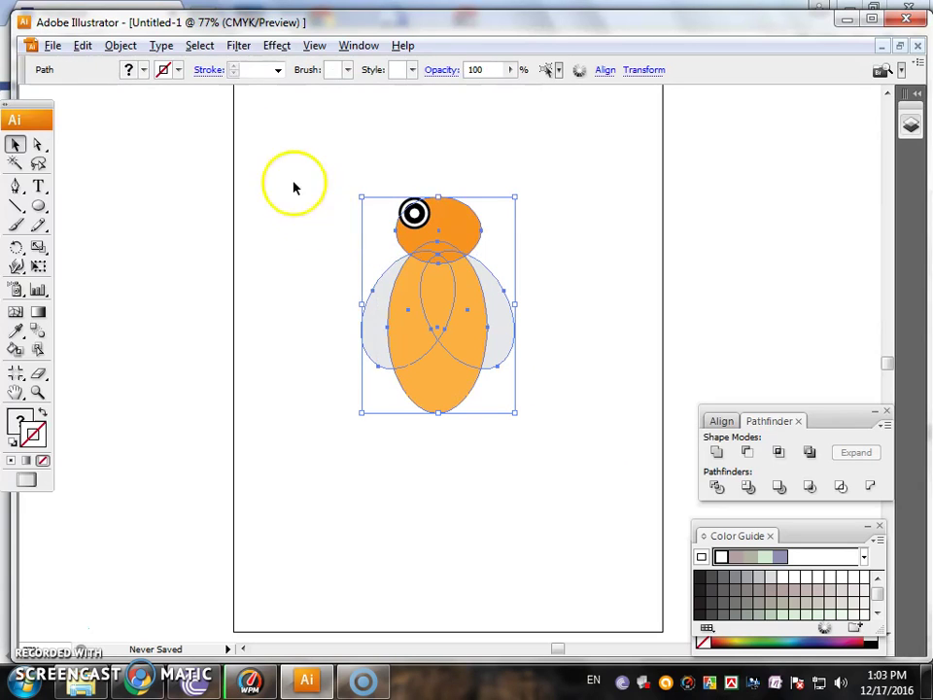
click(120, 45)
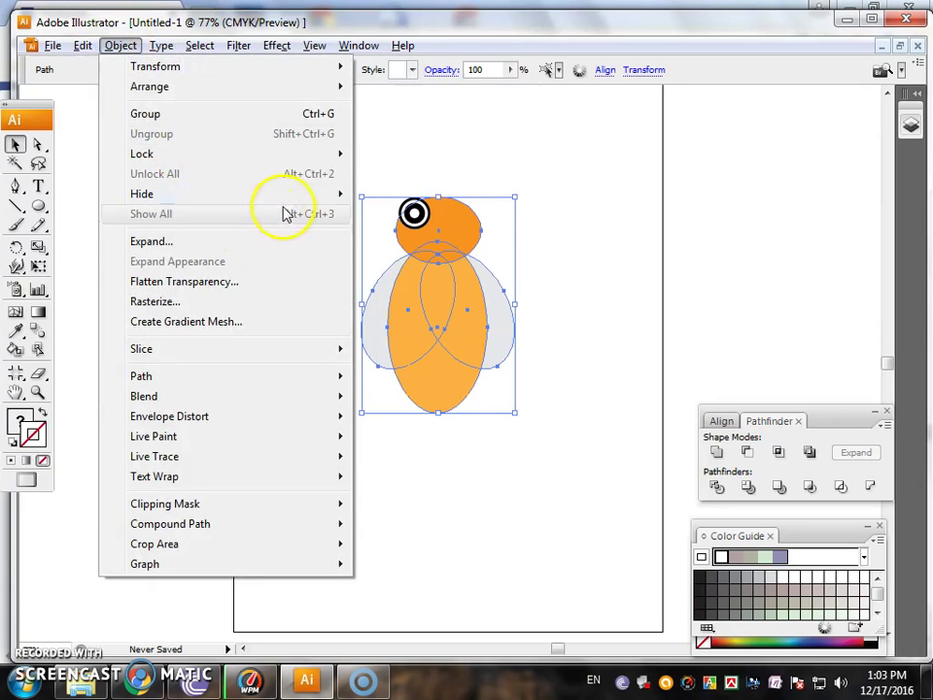
mouse_move(142, 154)
click(408, 154)
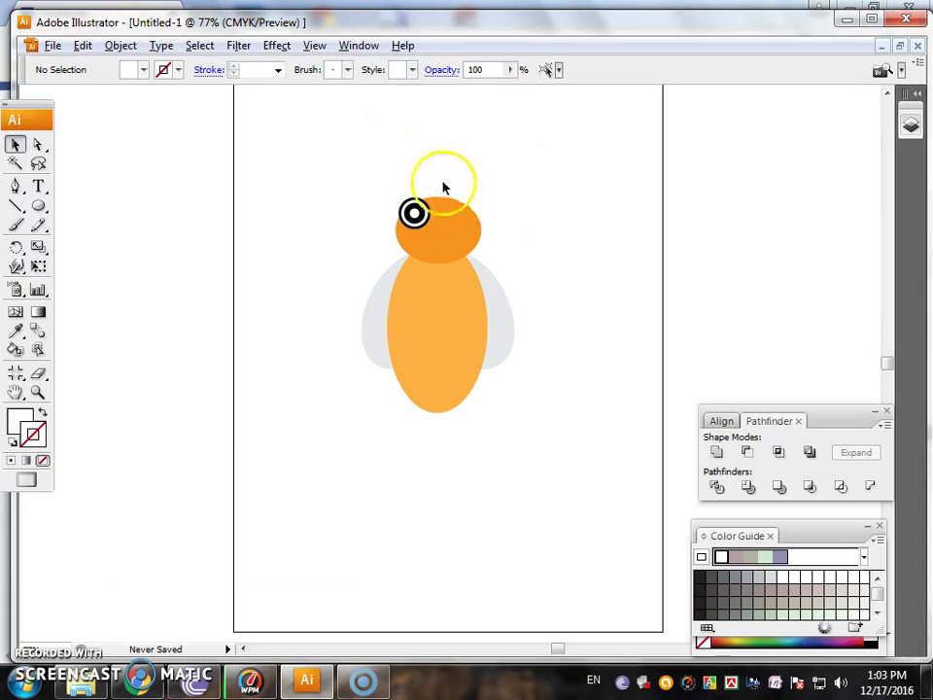
Step: Alt-drag a copy of the eye horizontally to the head's right side
drag(408, 237, 433, 226)
drag(489, 215, 478, 222)
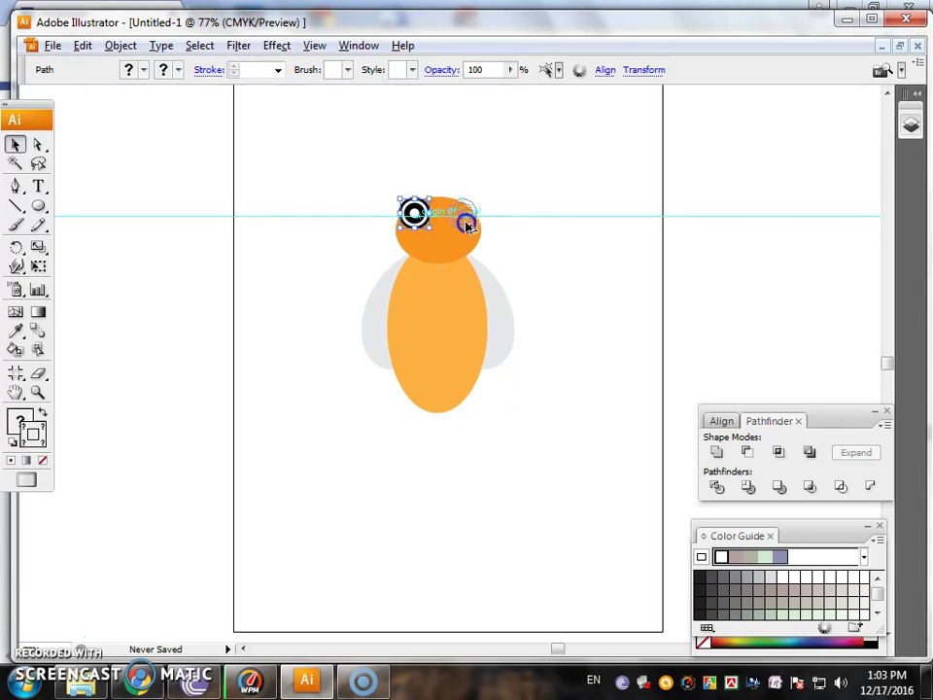
drag(470, 227, 466, 227)
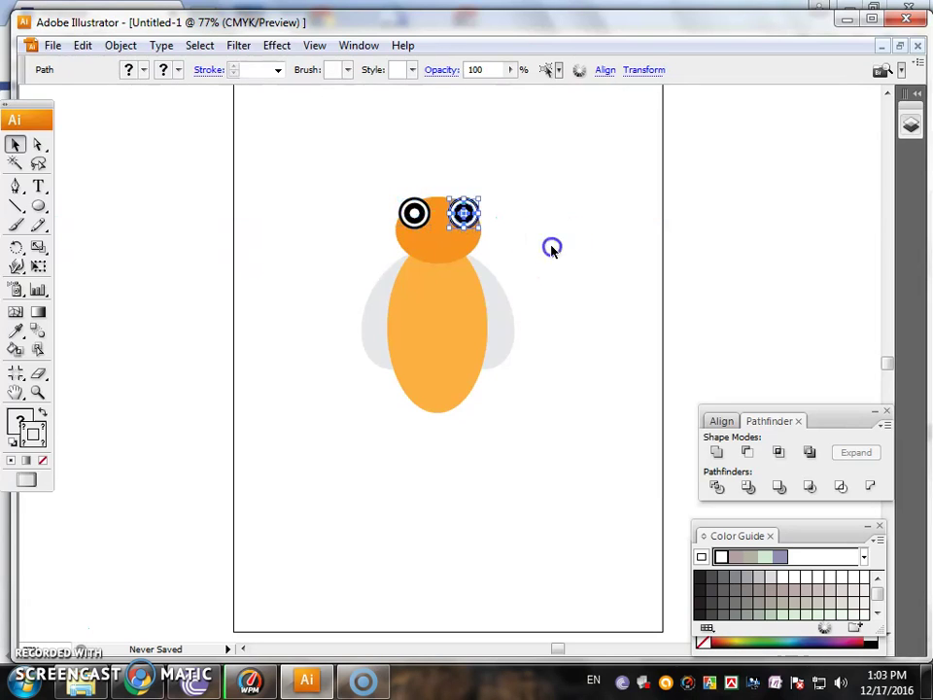
click(552, 246)
click(466, 210)
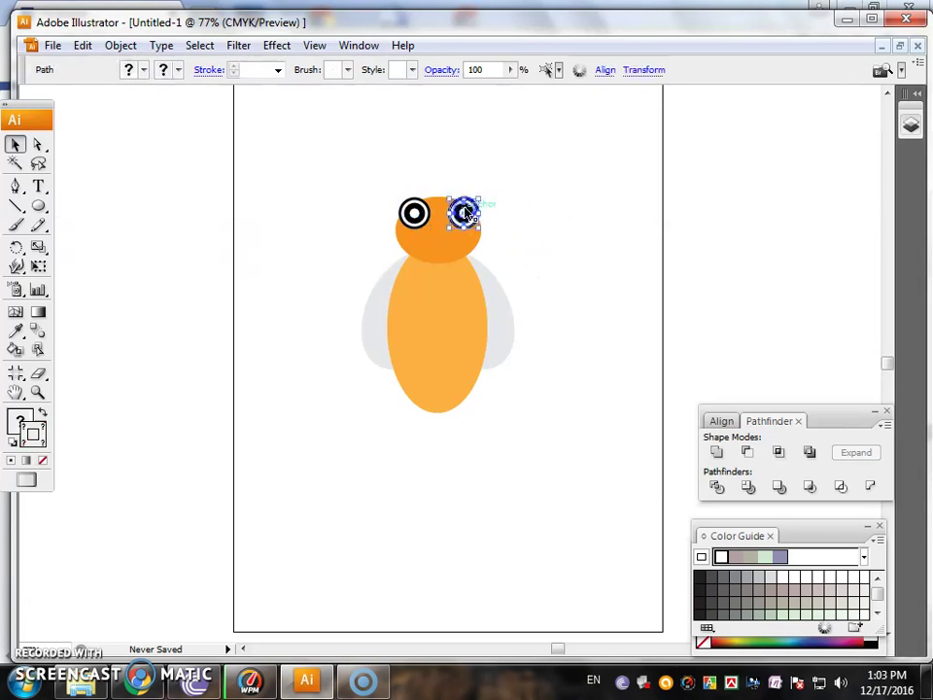
click(632, 280)
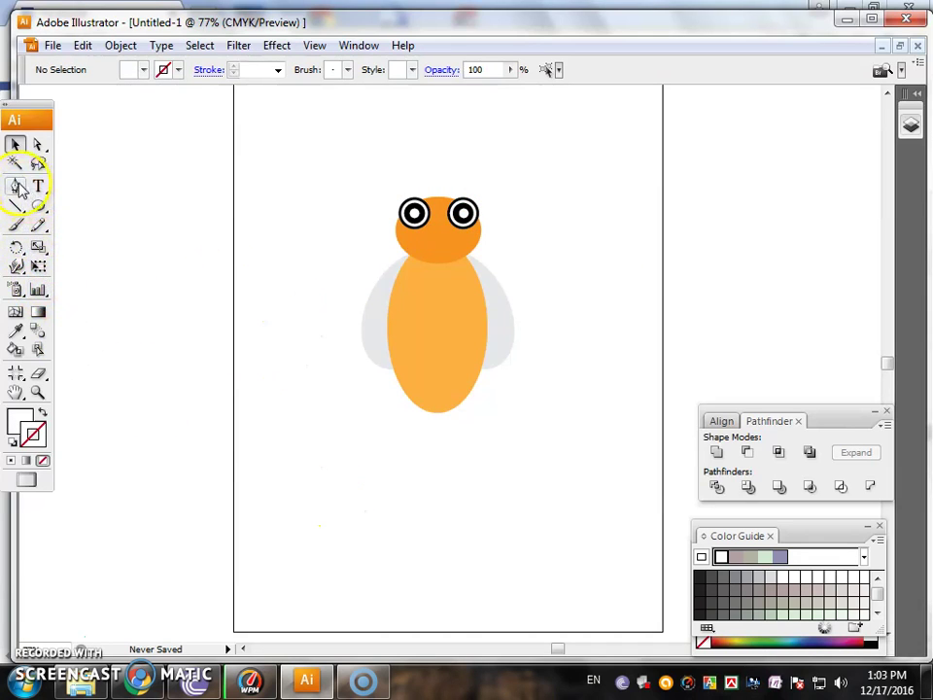
Step: Draw a curved antenna arc above the left eye with a black 1 pt stroke
drag(17, 206, 58, 229)
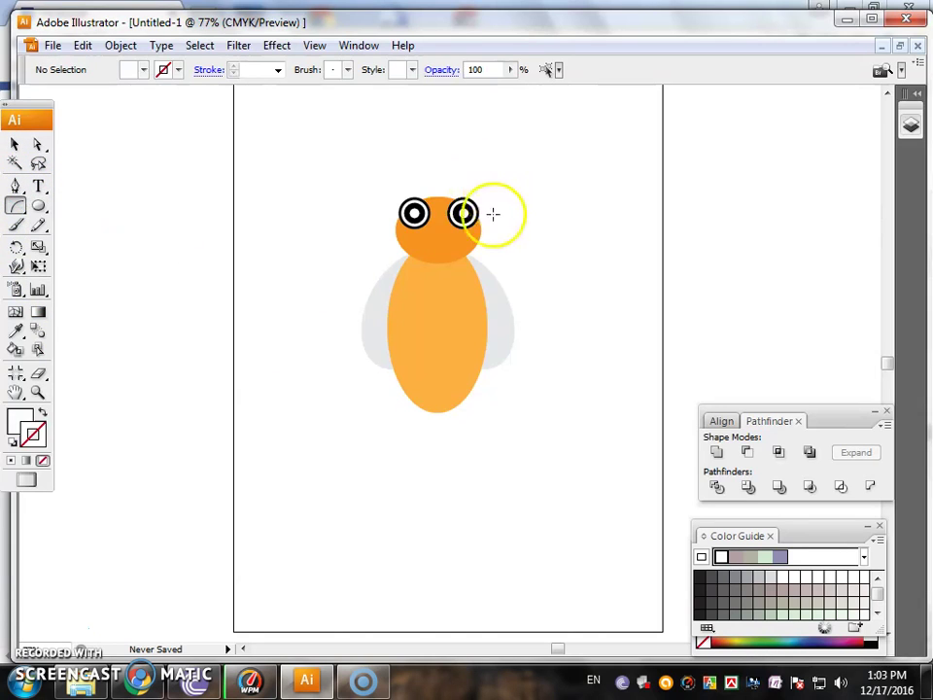
drag(427, 202, 395, 162)
click(175, 74)
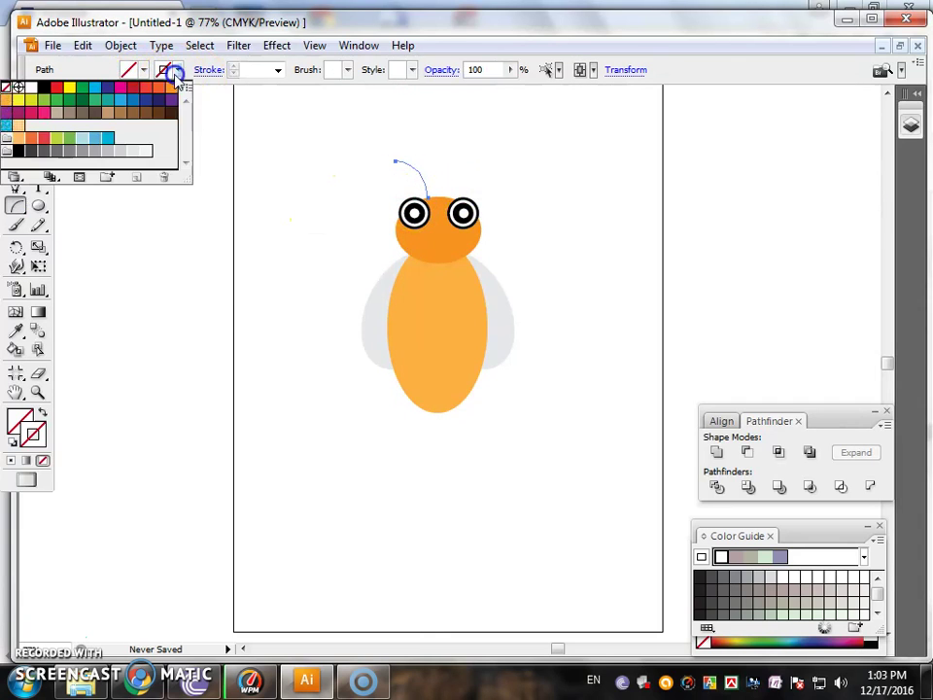
click(45, 101)
click(44, 88)
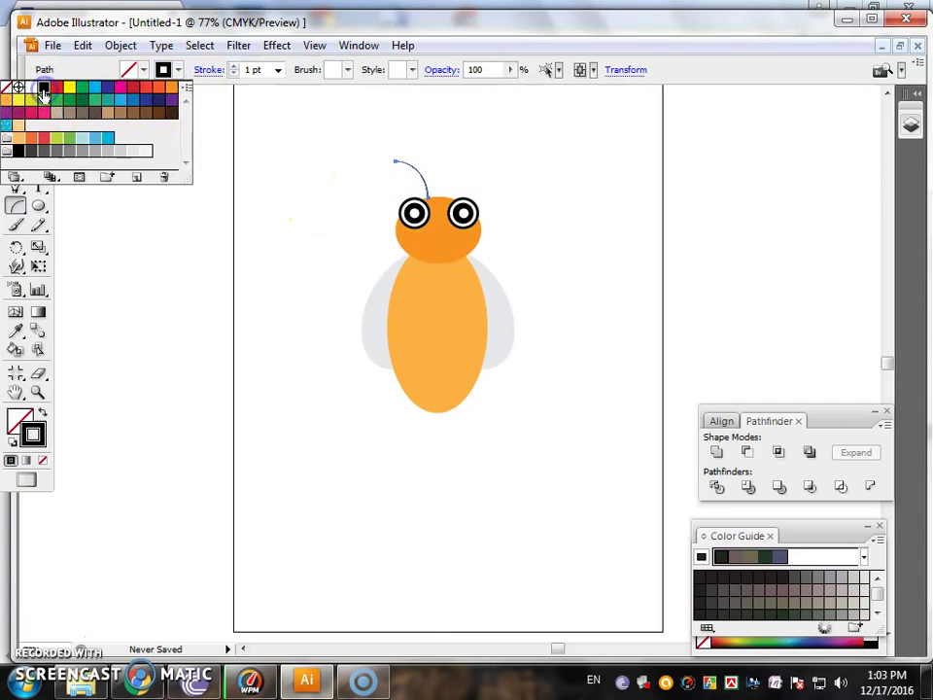
click(15, 143)
click(195, 193)
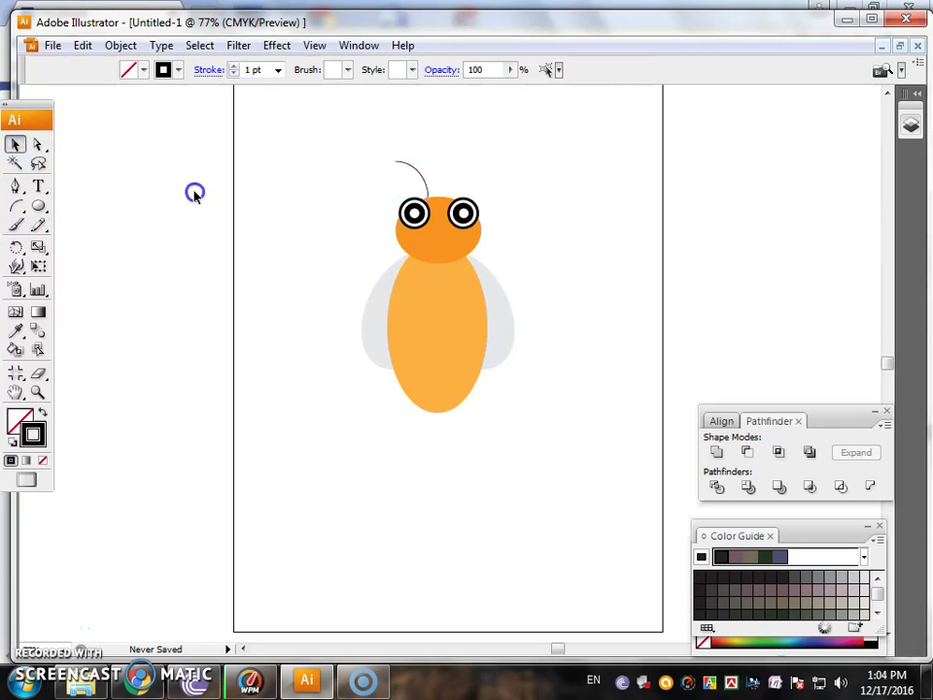
Step: Add a small black-filled ball at the antenna's tip
click(39, 207)
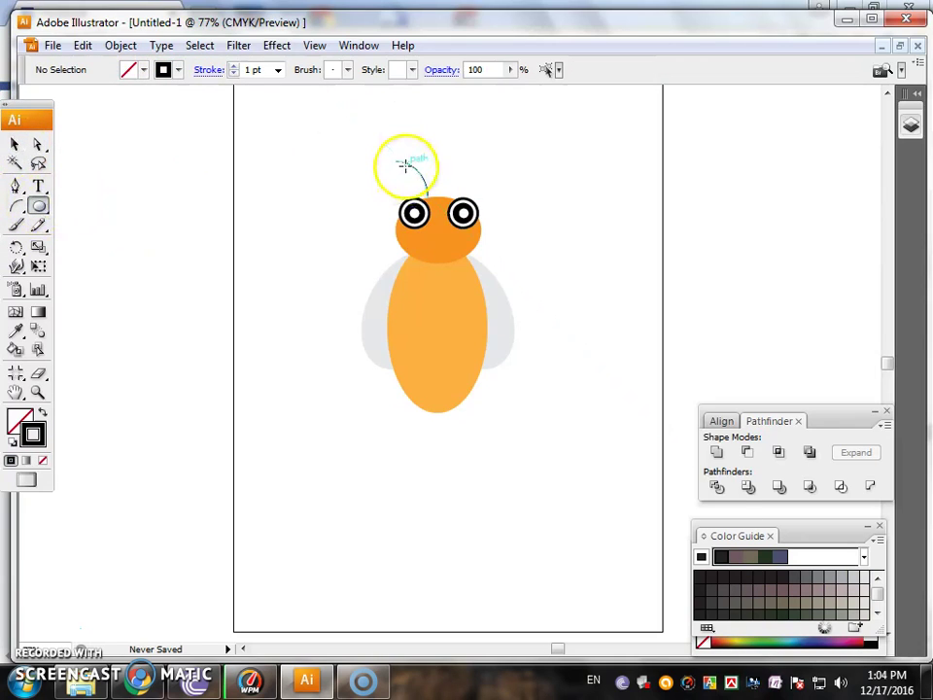
drag(396, 167, 399, 163)
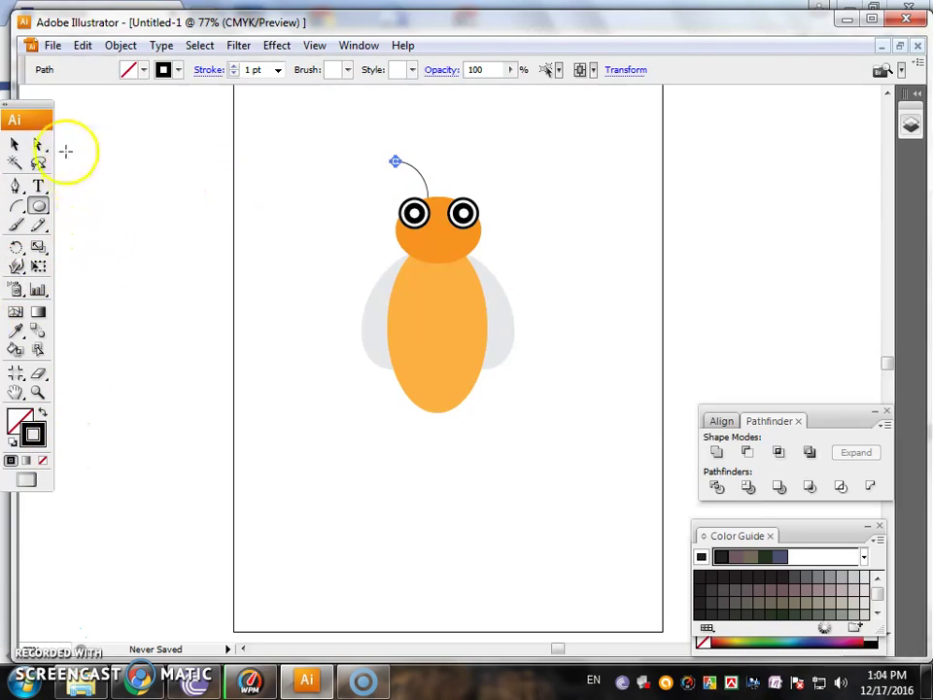
click(15, 144)
click(126, 190)
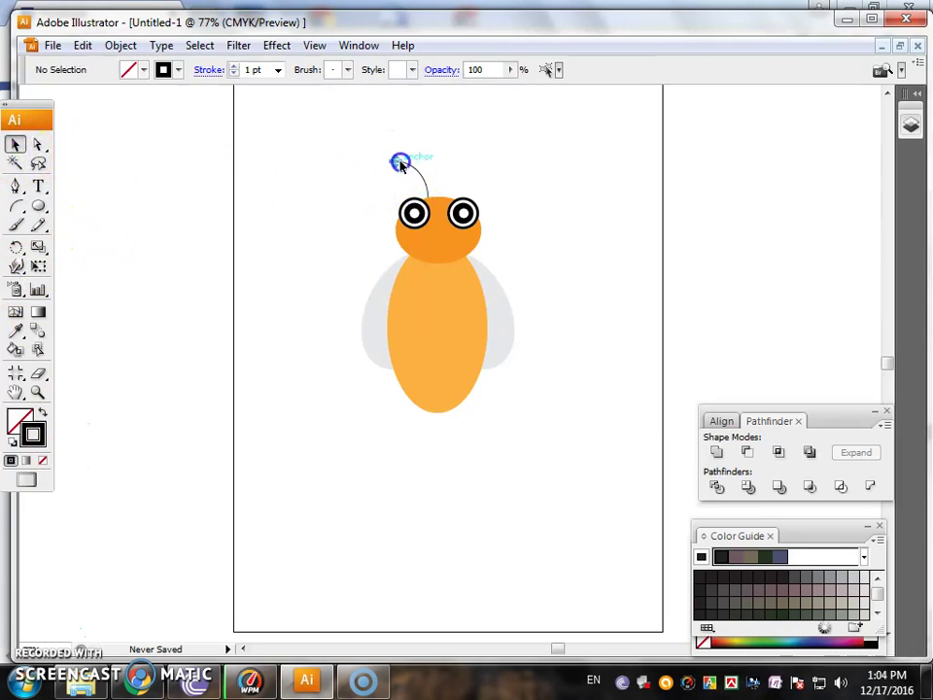
click(401, 165)
click(143, 70)
click(44, 87)
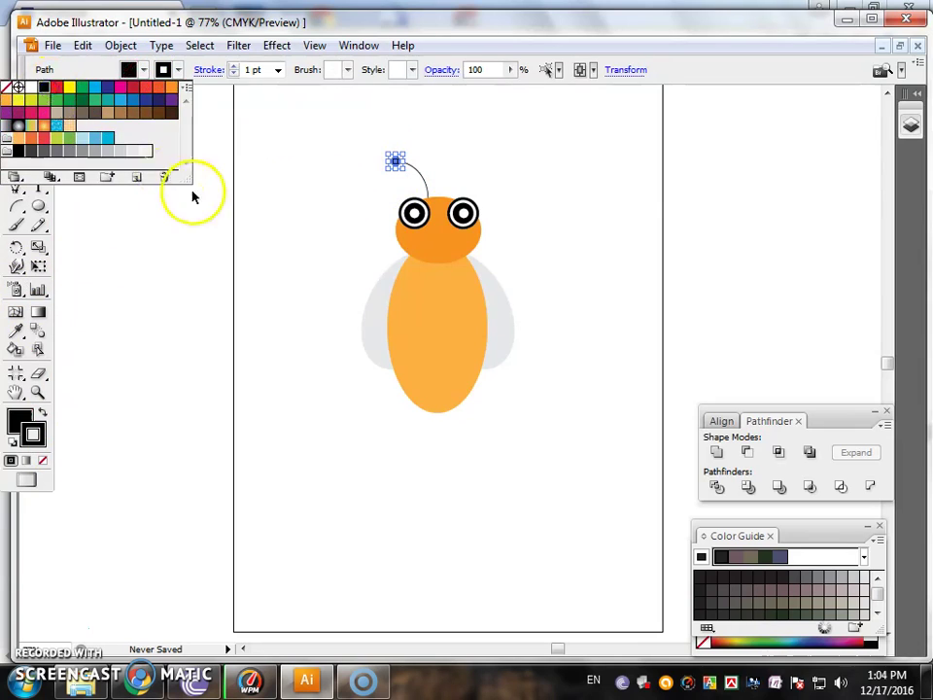
click(192, 197)
Step: Reflect a vertical copy of the ball-tipped antenna onto the head's right side
click(396, 167)
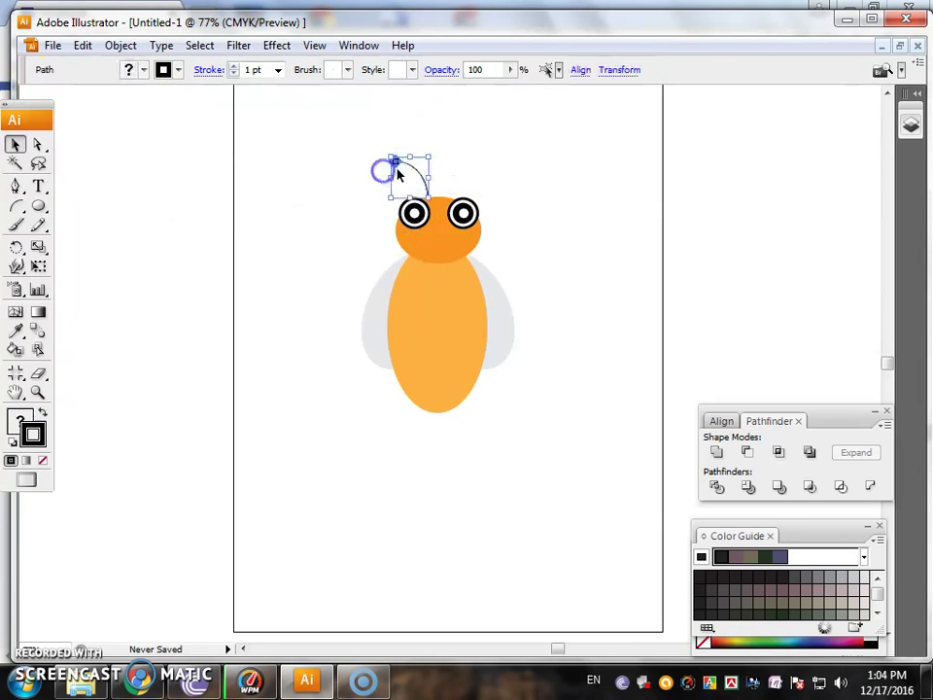
right_click(397, 174)
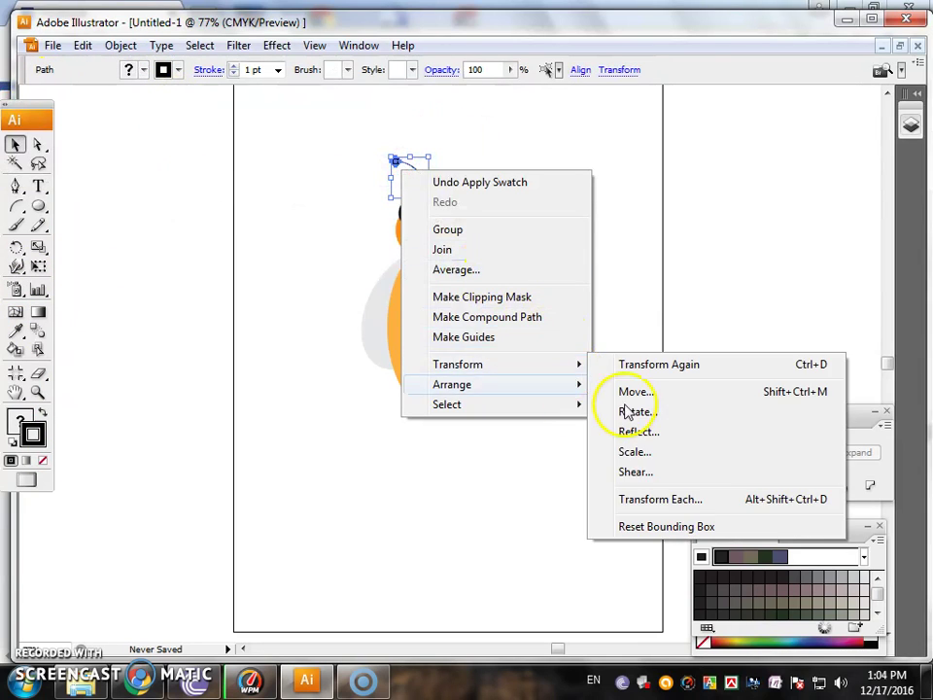
click(664, 432)
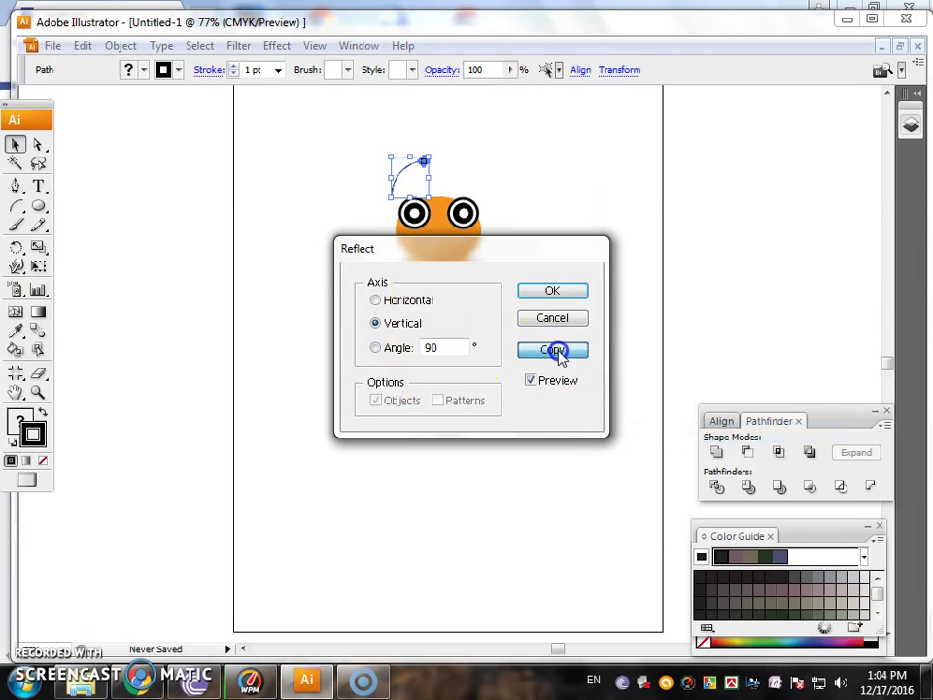
click(556, 352)
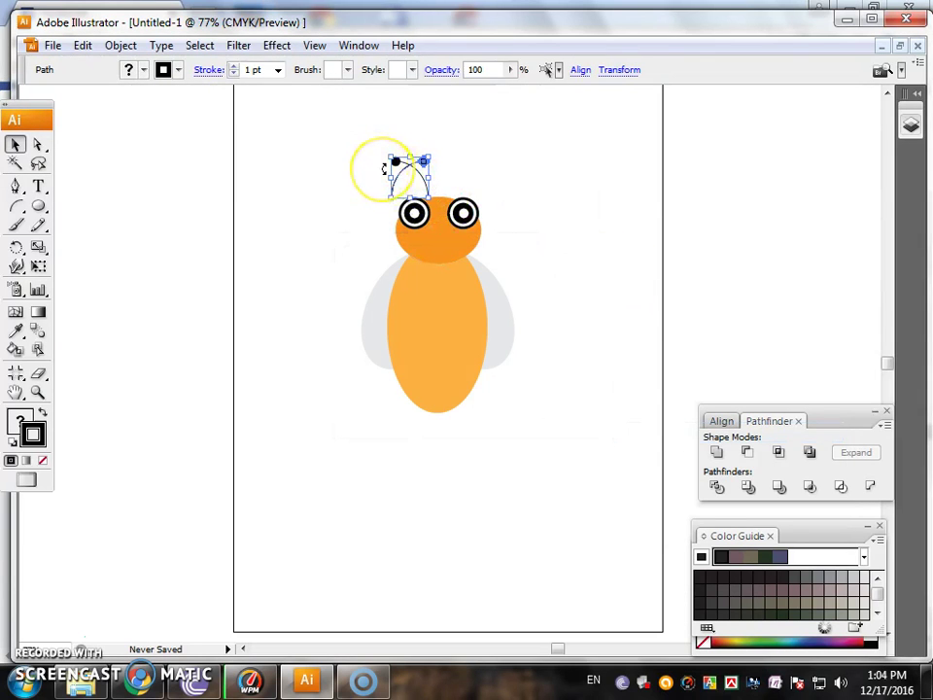
drag(384, 169, 421, 184)
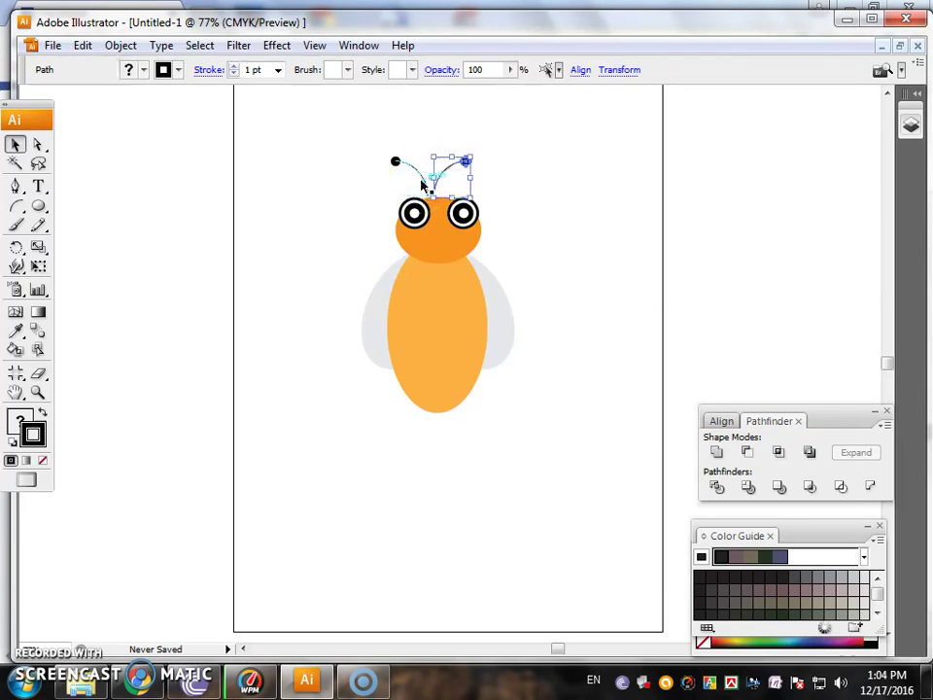
click(585, 191)
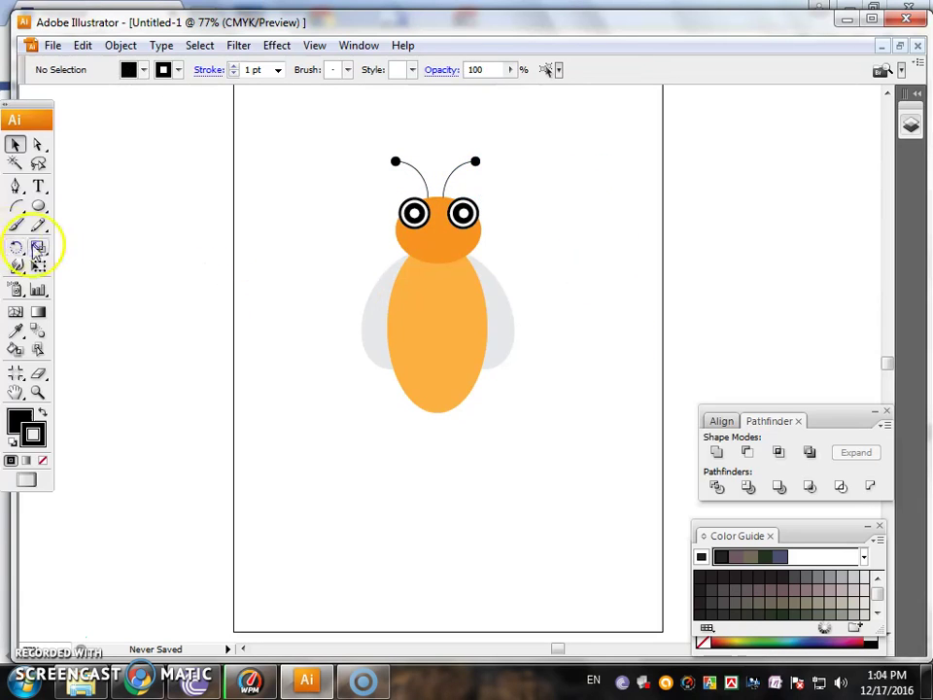
Step: Draw a curved leg line below the body with a black stroke and no fill
click(38, 206)
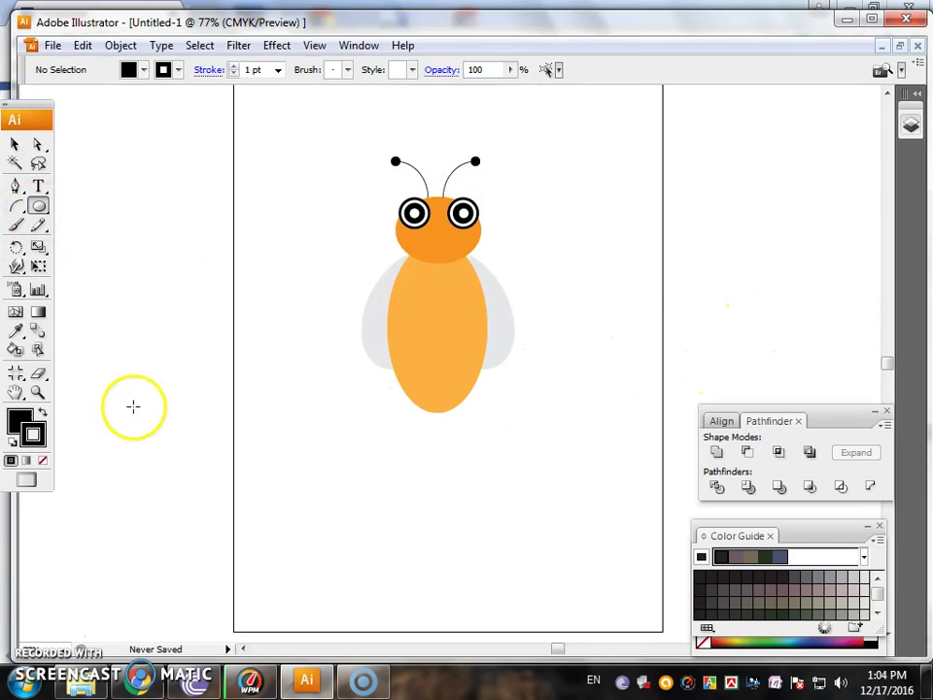
mouse_move(414, 411)
mouse_down()
mouse_move(394, 412)
mouse_move(423, 433)
mouse_up()
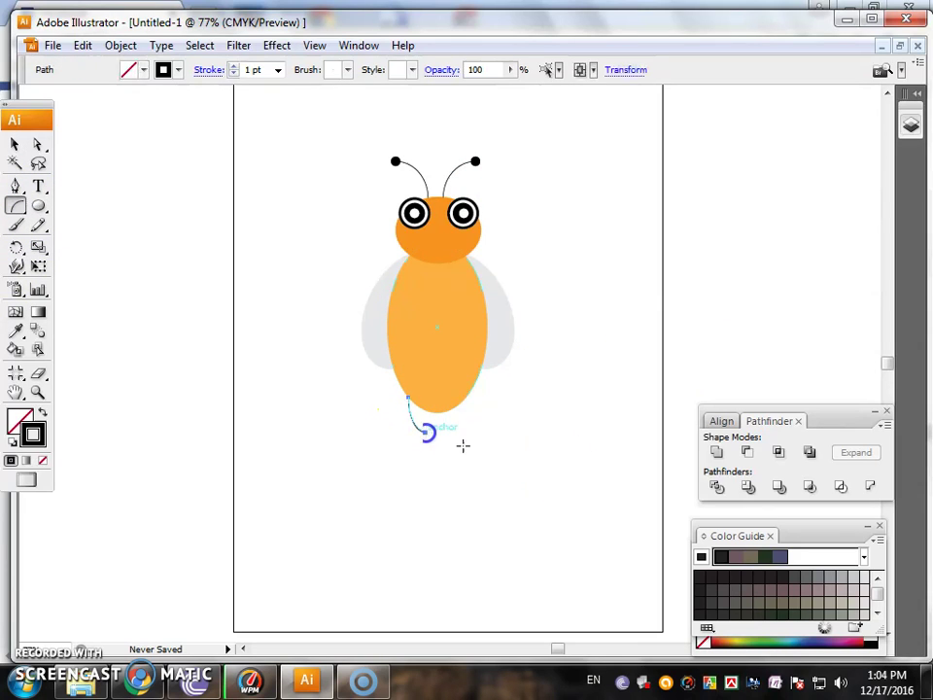
key(ctrl+z)
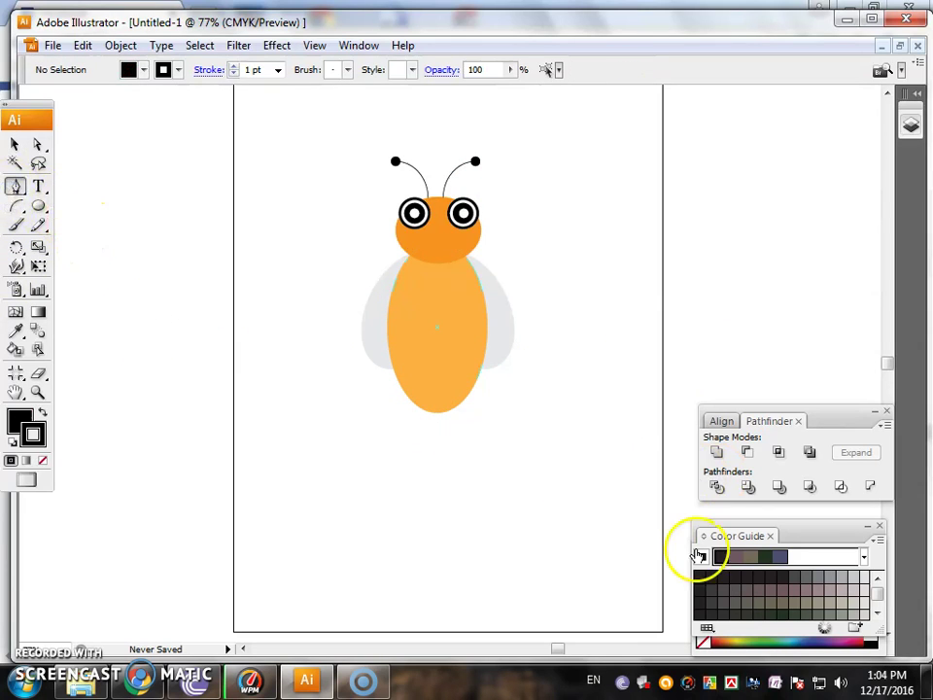
click(412, 399)
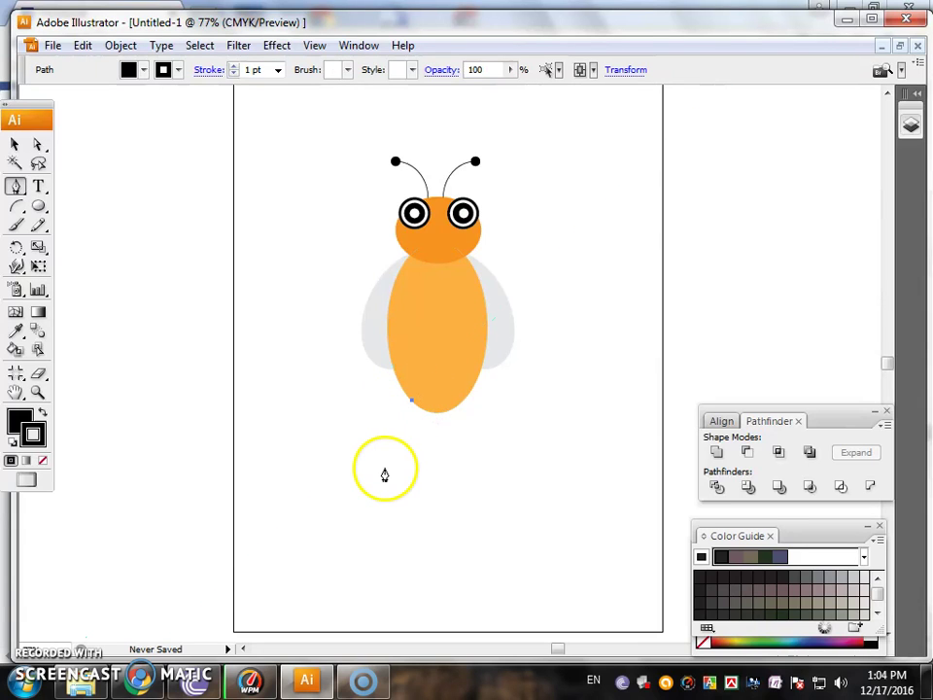
drag(431, 507, 384, 533)
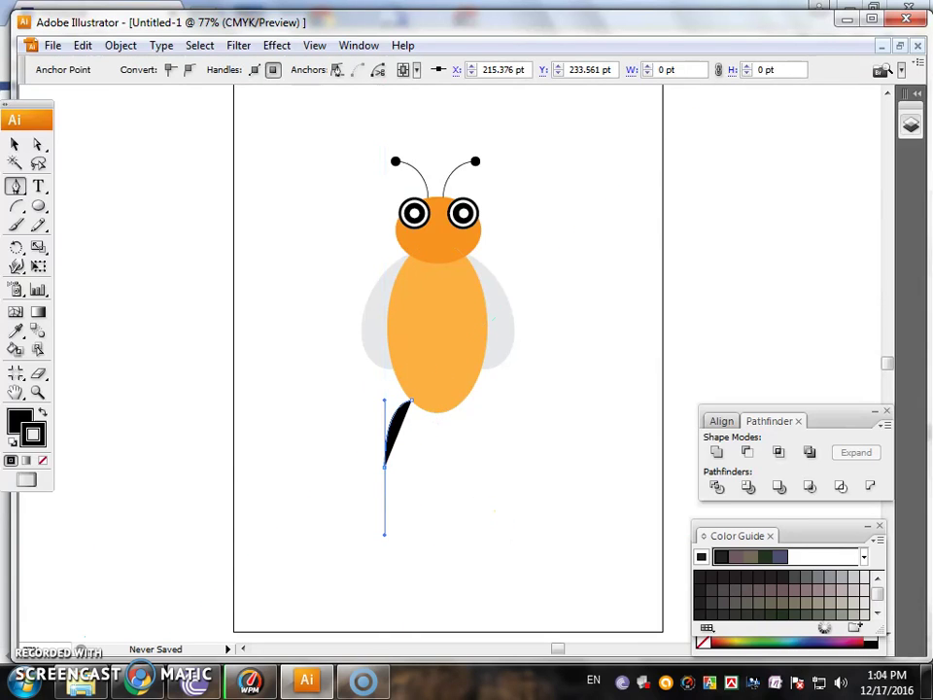
click(41, 460)
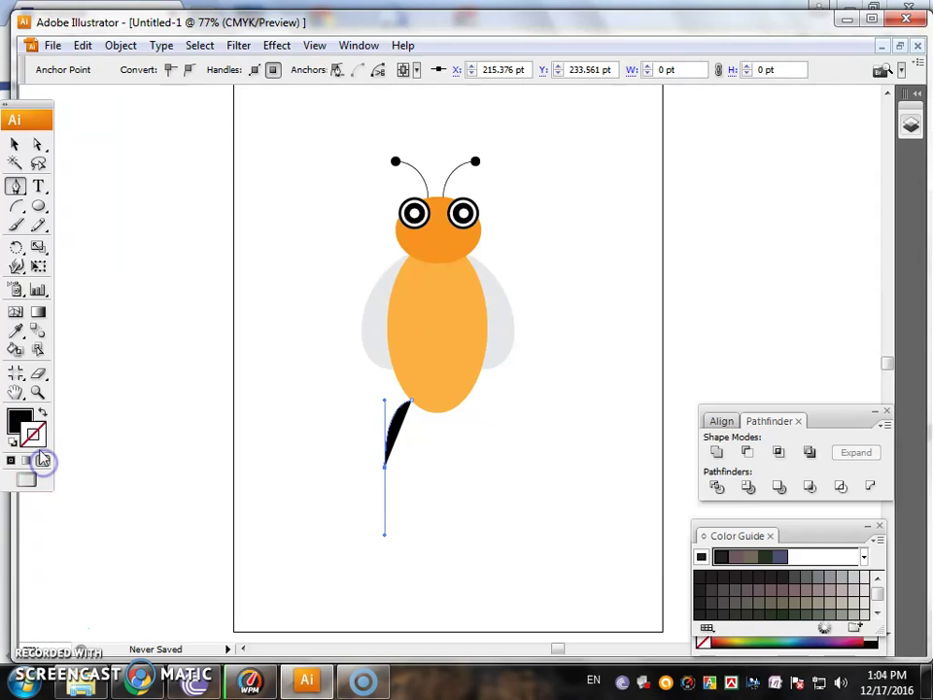
click(42, 413)
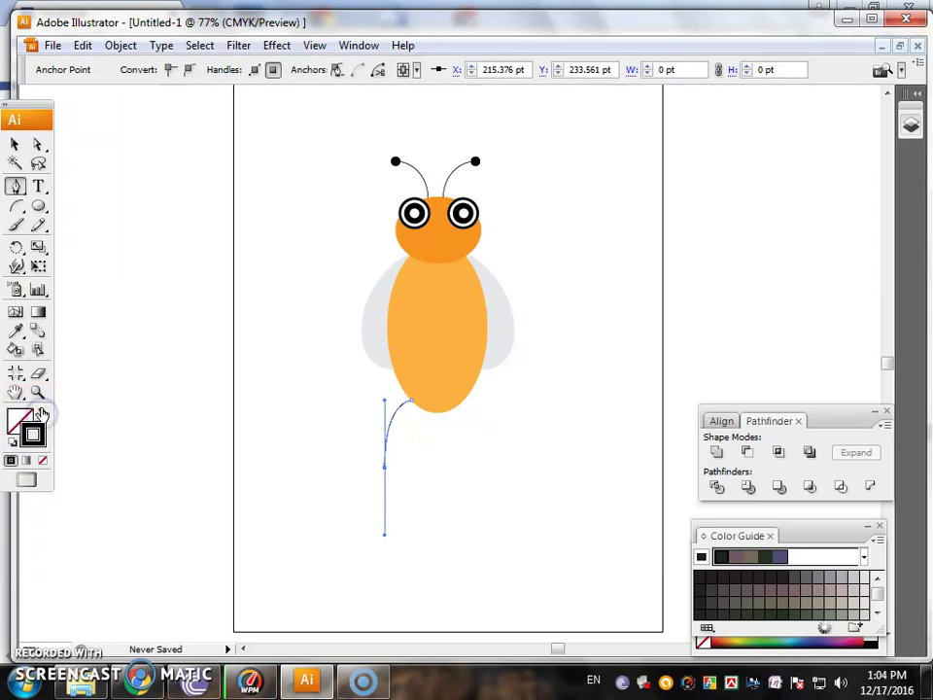
click(16, 141)
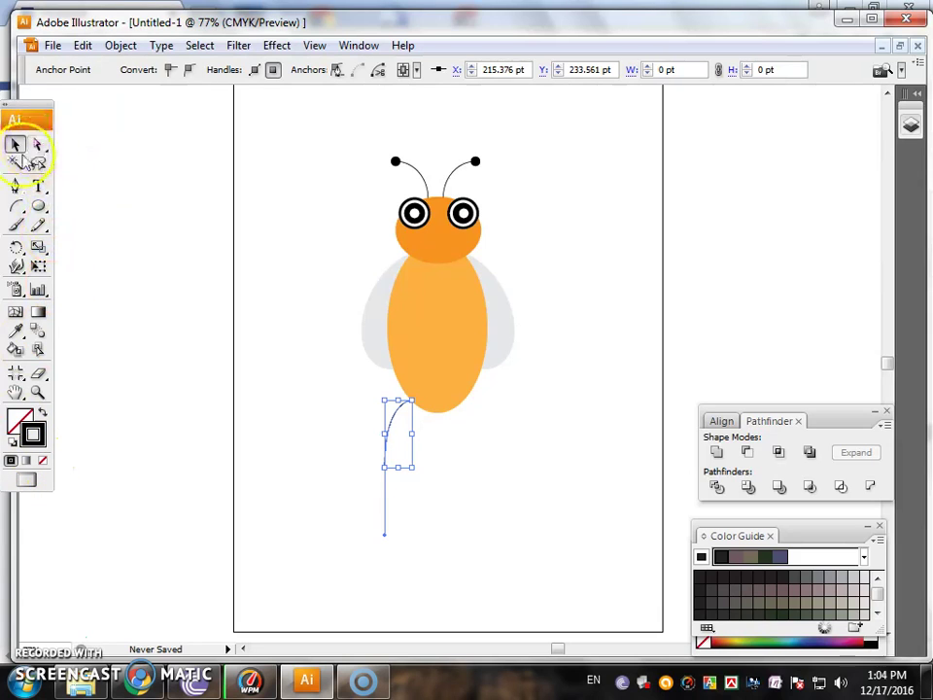
click(254, 407)
Step: Apply a tapered brush to the leg, then shrink and rotate it to the body's lower left
drag(394, 472, 318, 401)
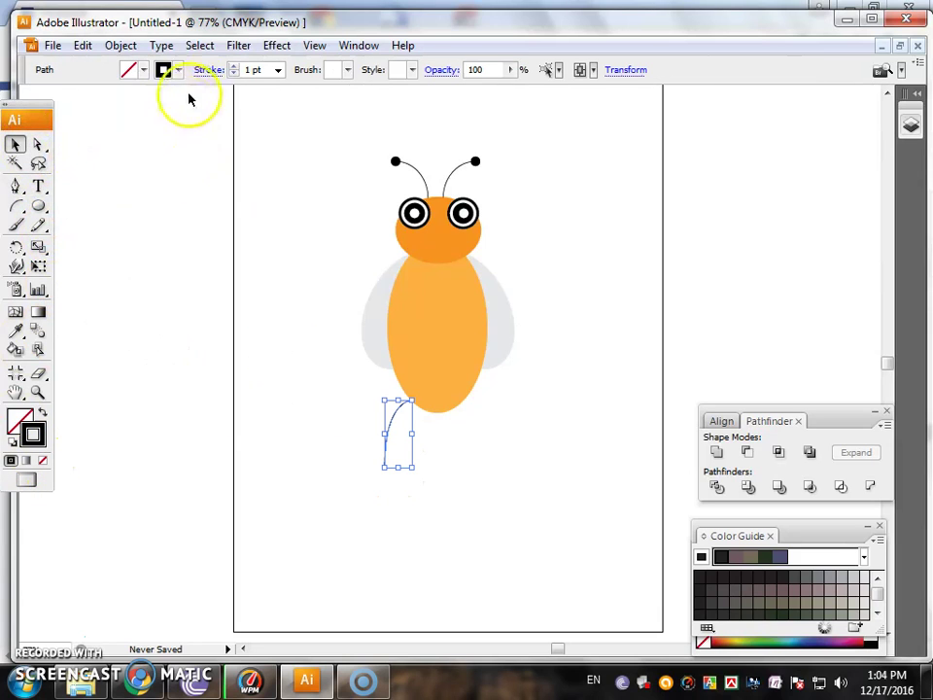
click(347, 70)
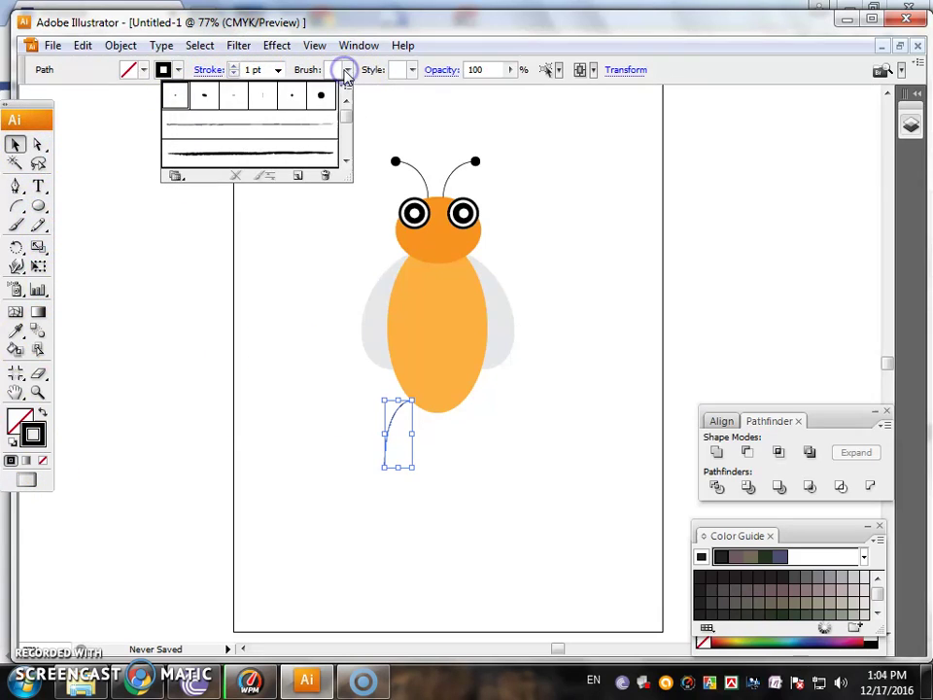
click(261, 99)
click(252, 289)
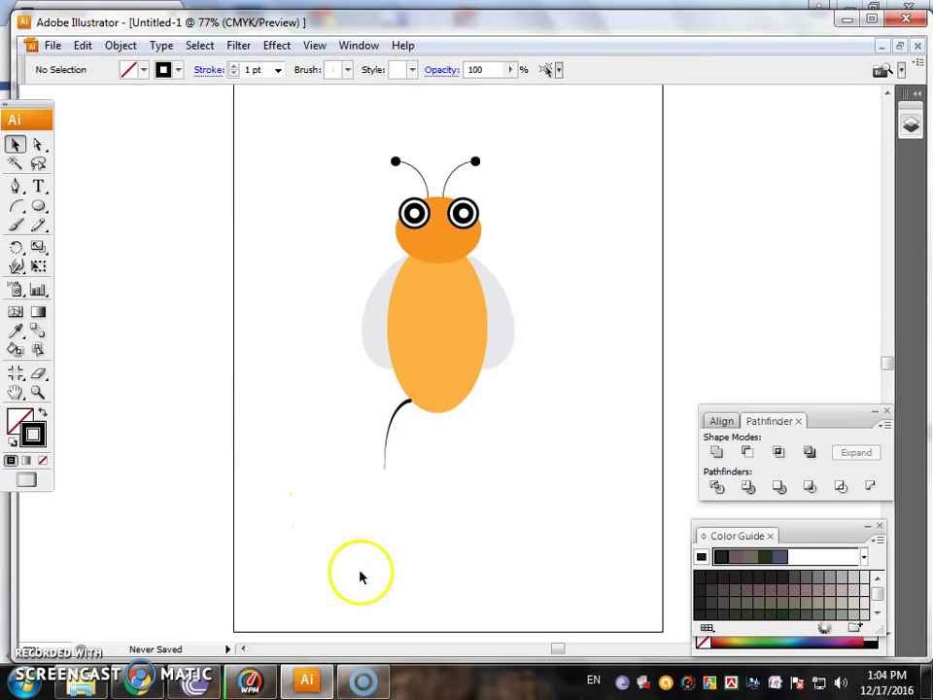
click(390, 447)
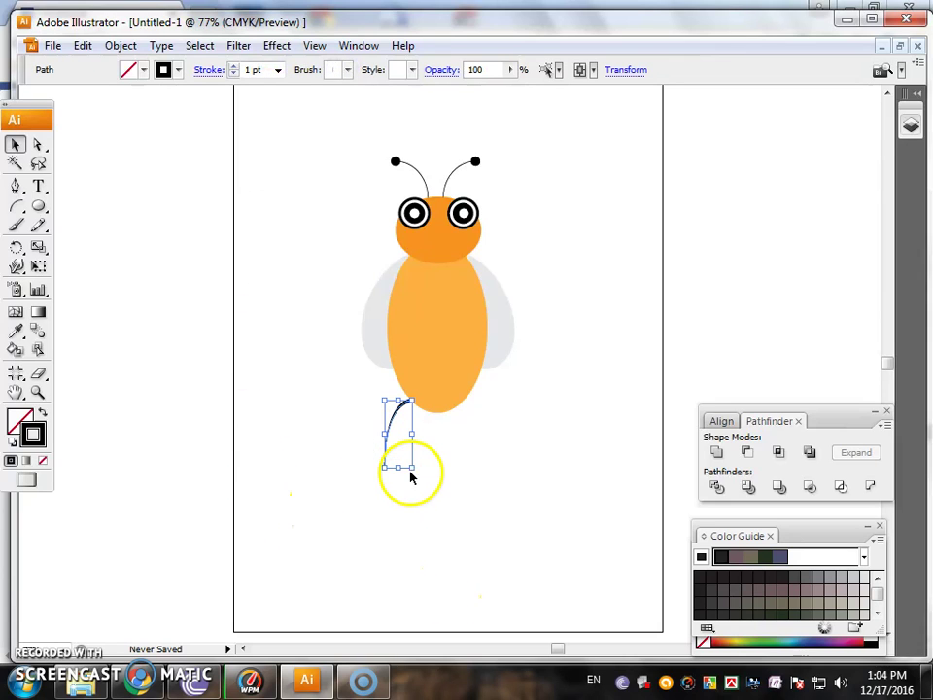
drag(397, 468, 404, 397)
click(485, 501)
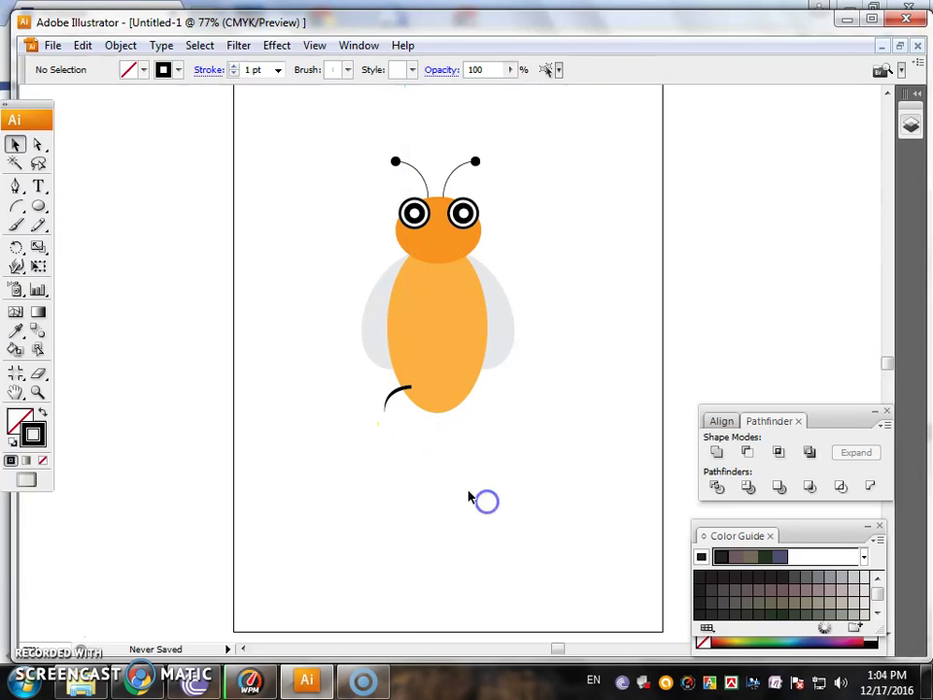
drag(388, 364, 408, 390)
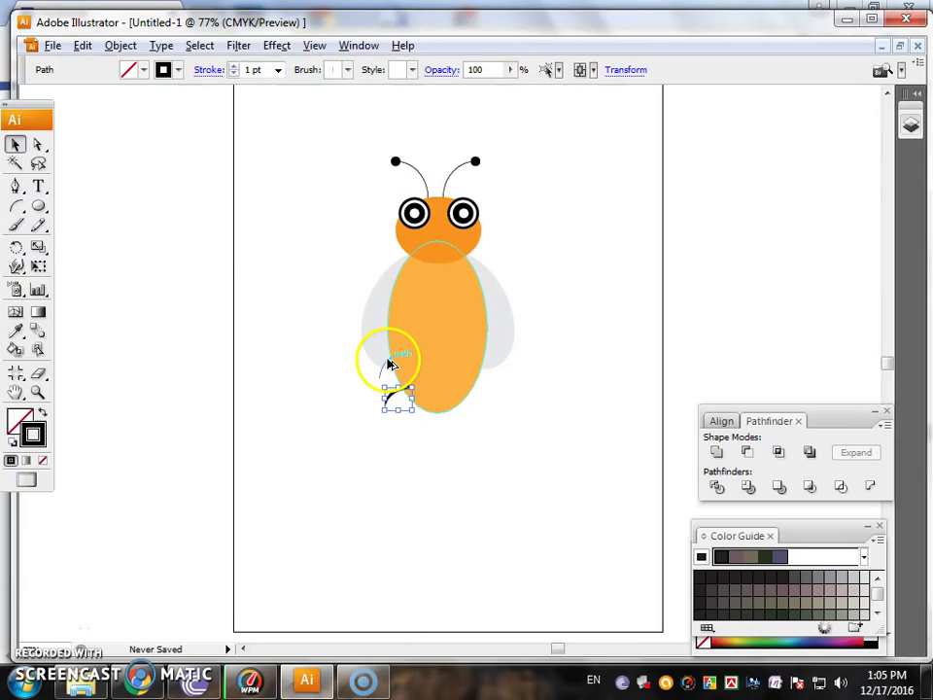
click(467, 445)
click(389, 404)
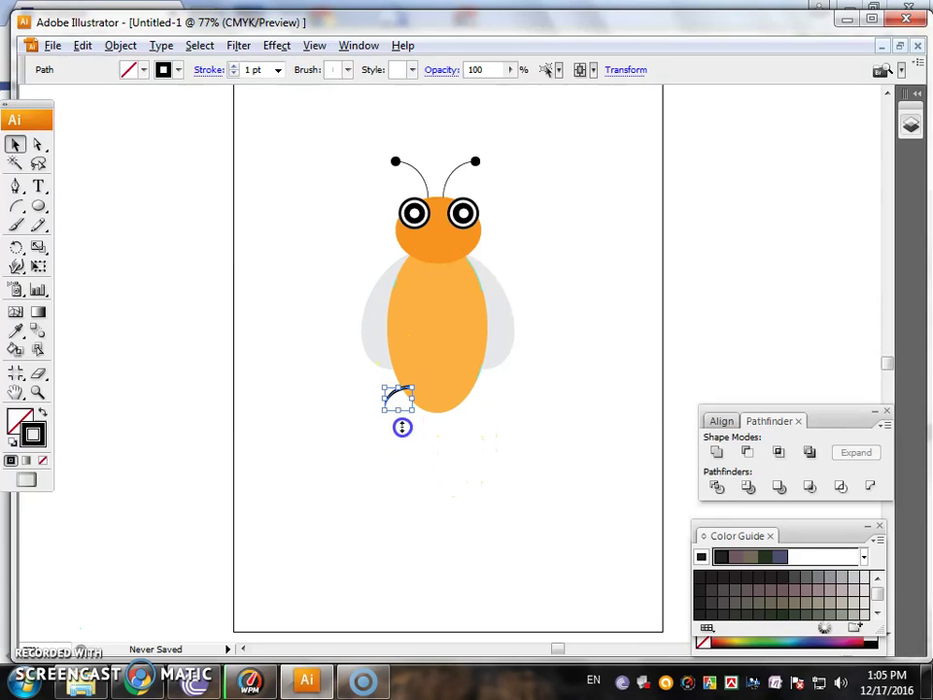
click(441, 468)
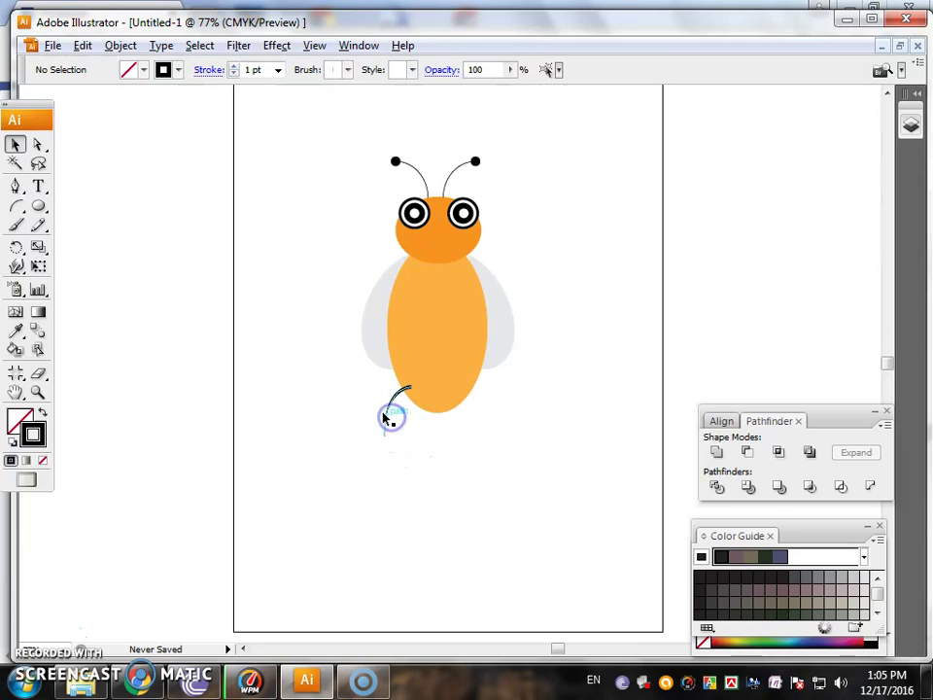
Step: Reflect a vertical copy of the leg onto the body's lower right
right_click(386, 418)
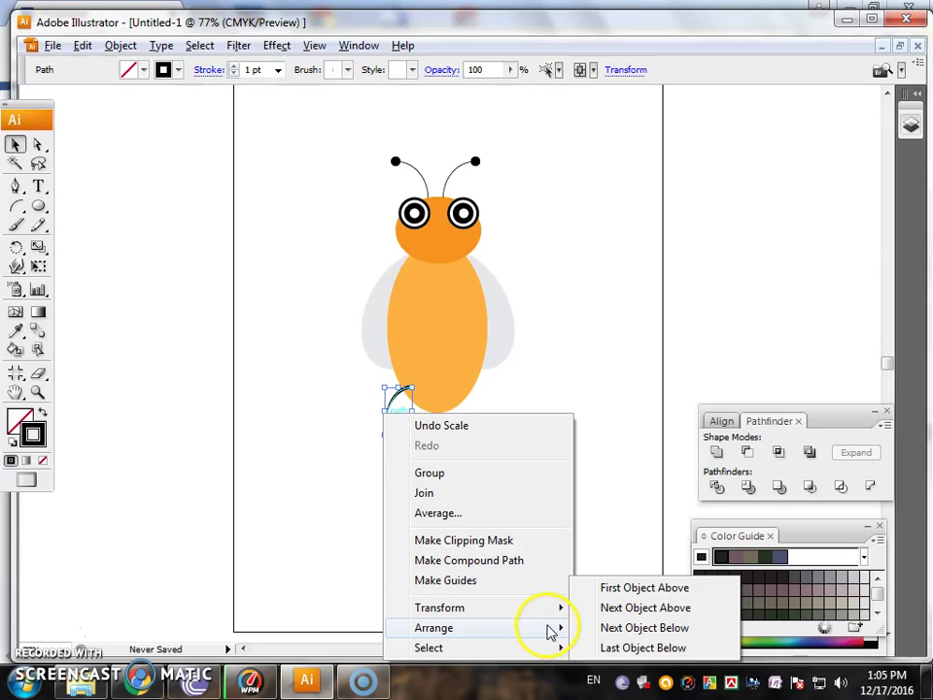
mouse_move(439, 608)
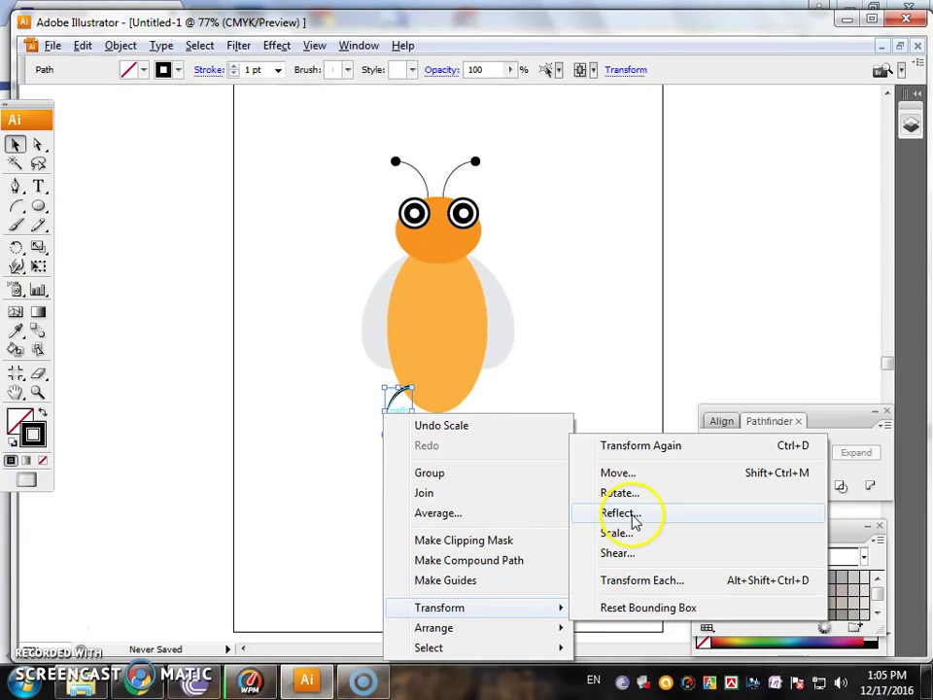
click(632, 517)
click(558, 349)
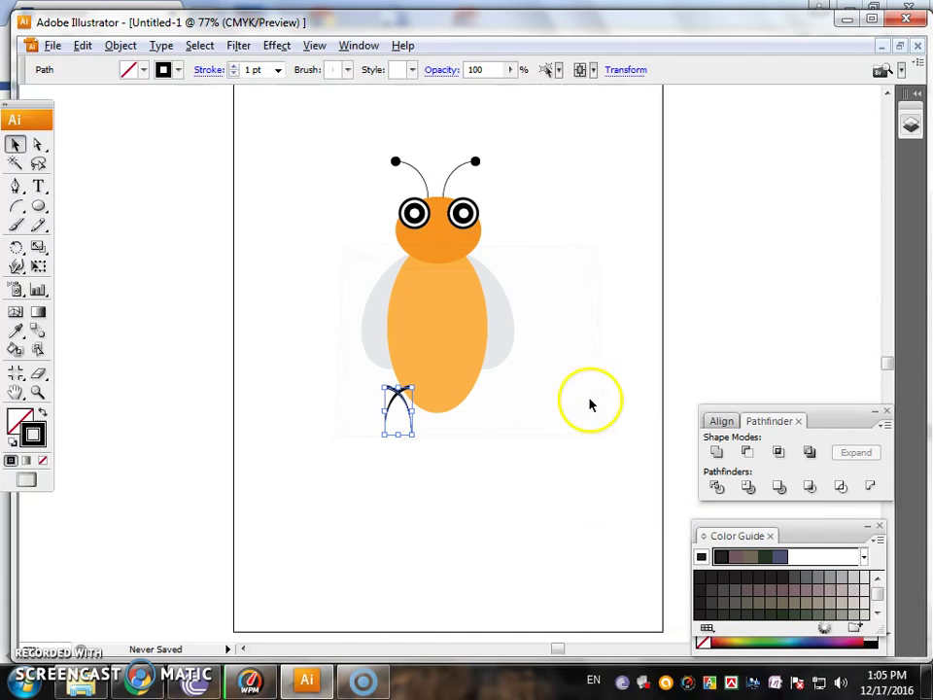
click(590, 405)
drag(416, 422, 460, 420)
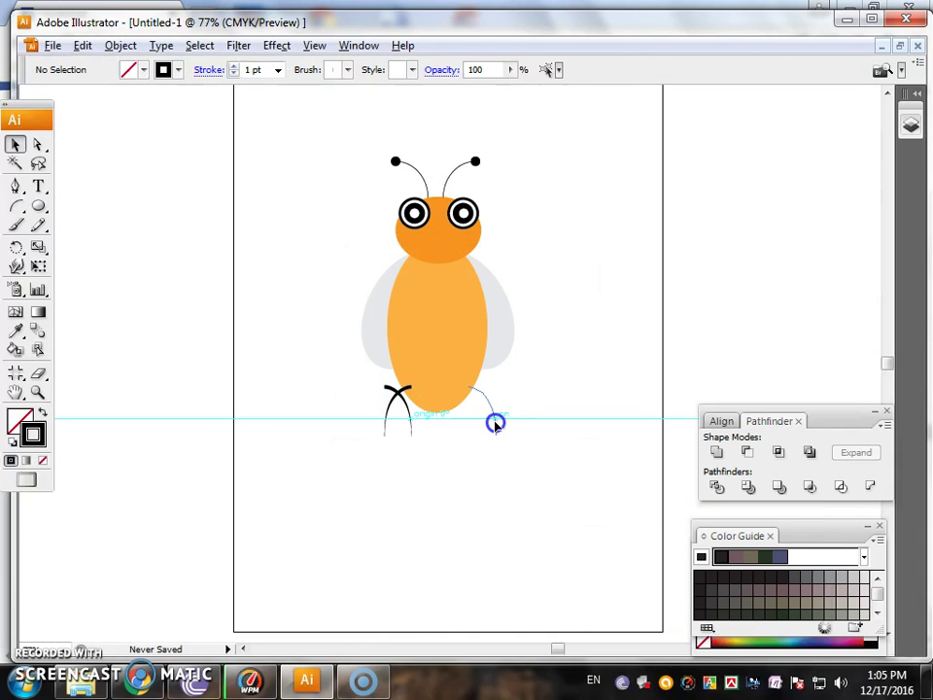
click(521, 438)
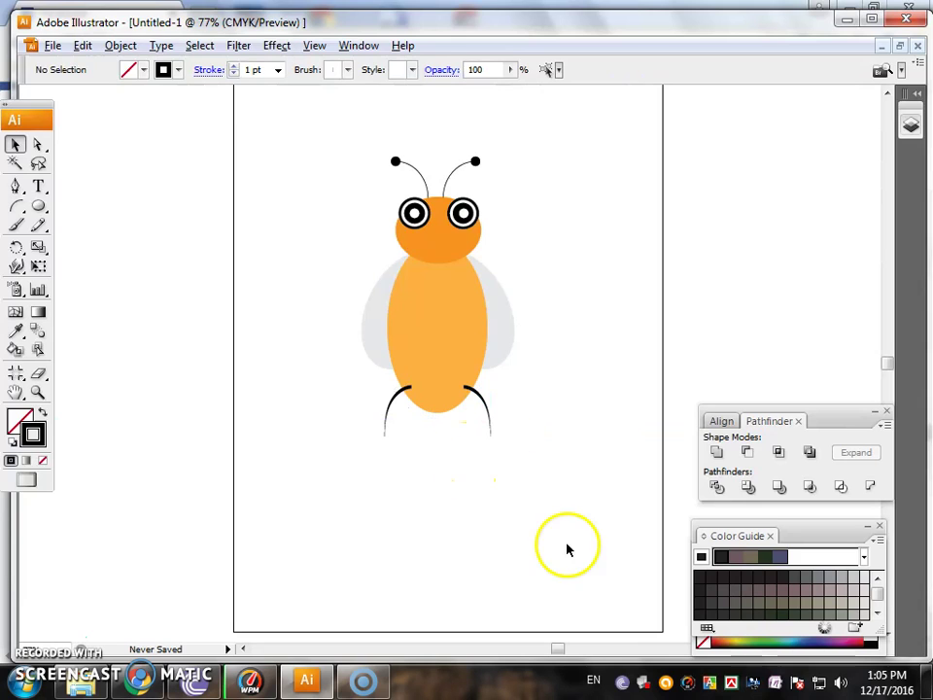
Step: Draw a small three-sided polygon (a triangle) with the Polygon tool
drag(41, 206, 97, 208)
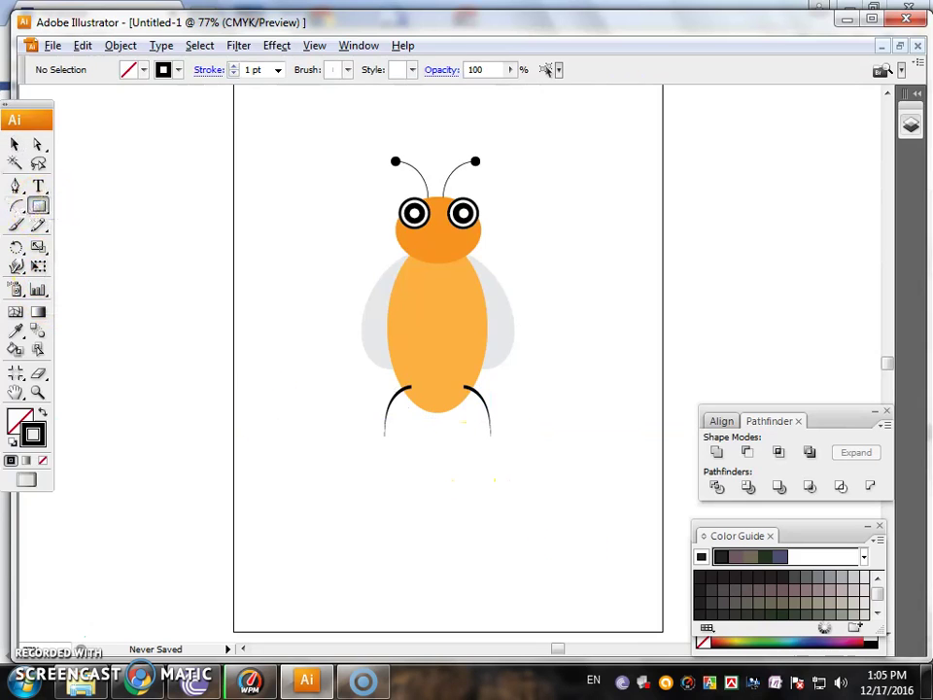
drag(33, 207, 109, 246)
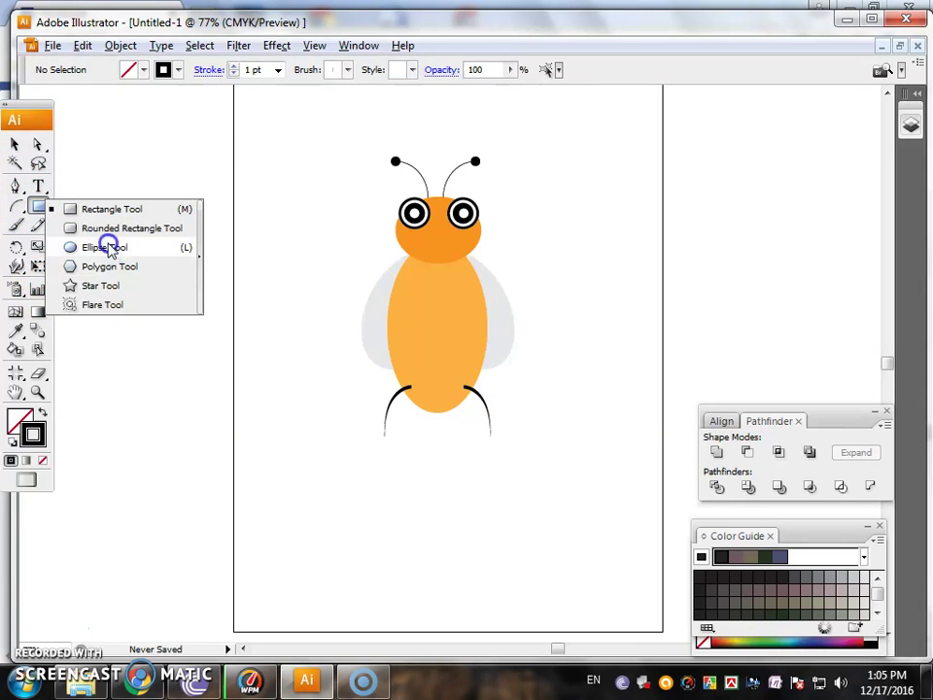
drag(226, 212, 229, 216)
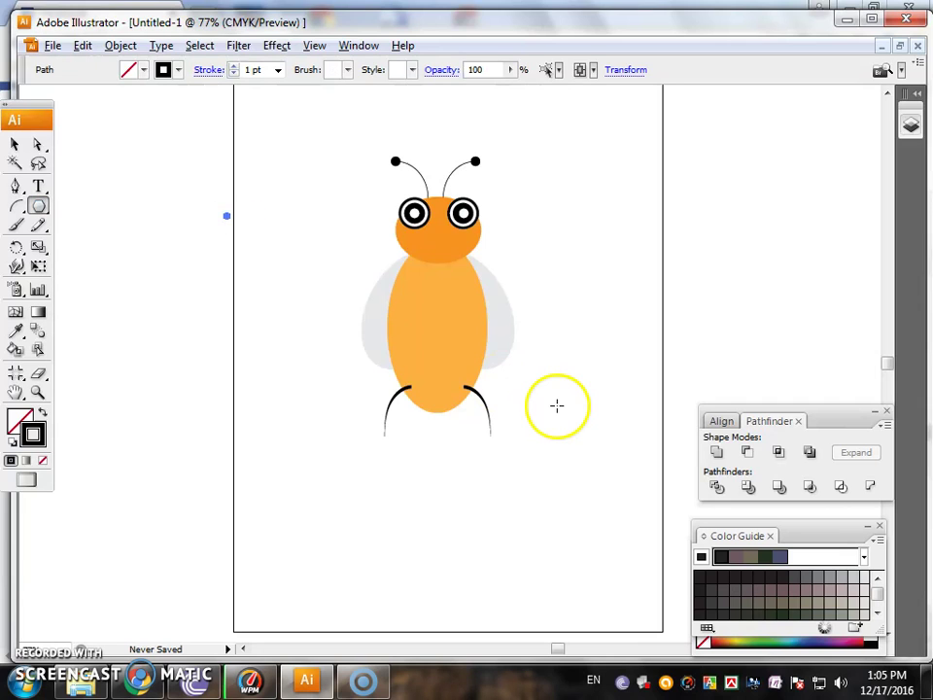
click(258, 199)
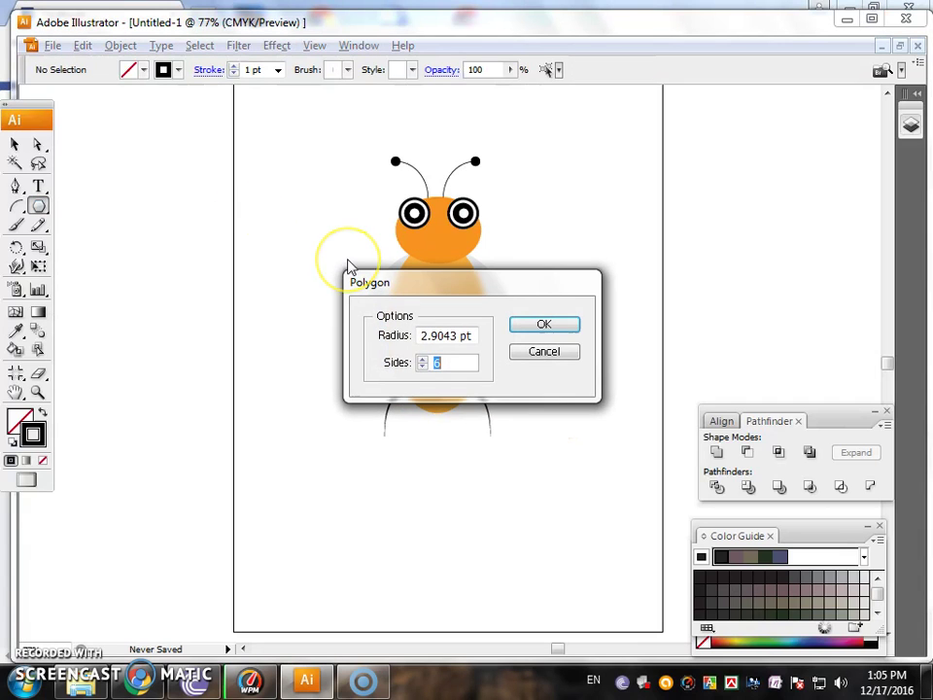
text(3)
click(539, 324)
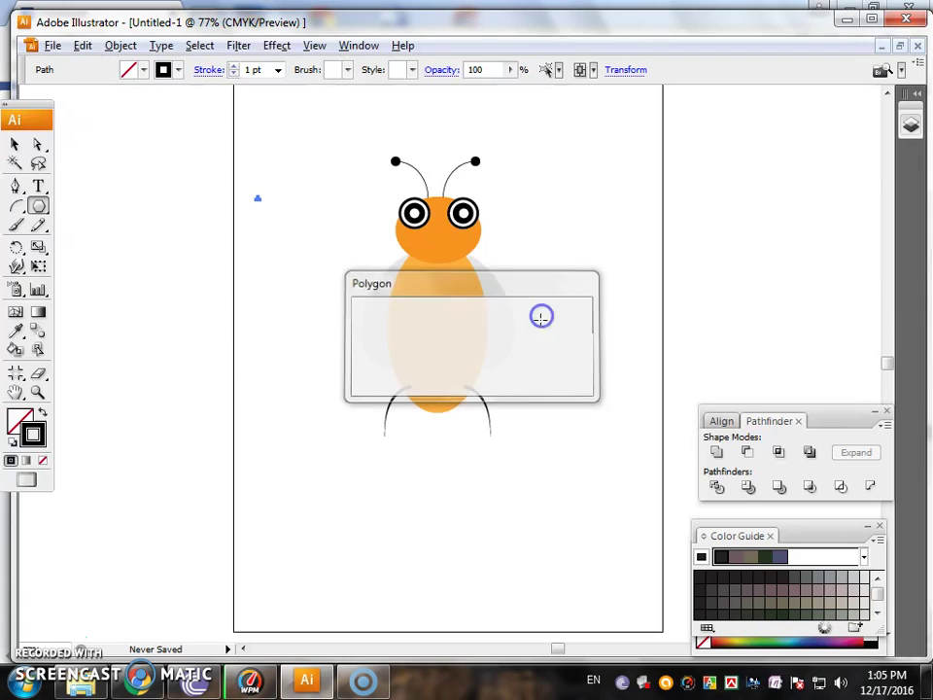
Step: Stretch the triangle into a long thin sliver and move it to the body's bottom centre
click(15, 144)
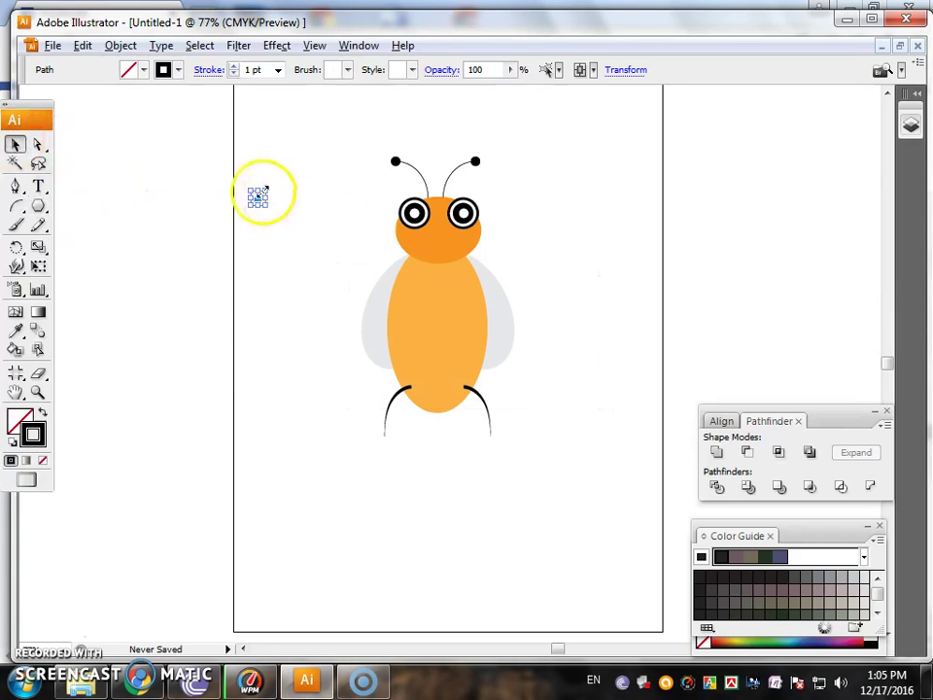
drag(258, 194, 296, 385)
click(273, 329)
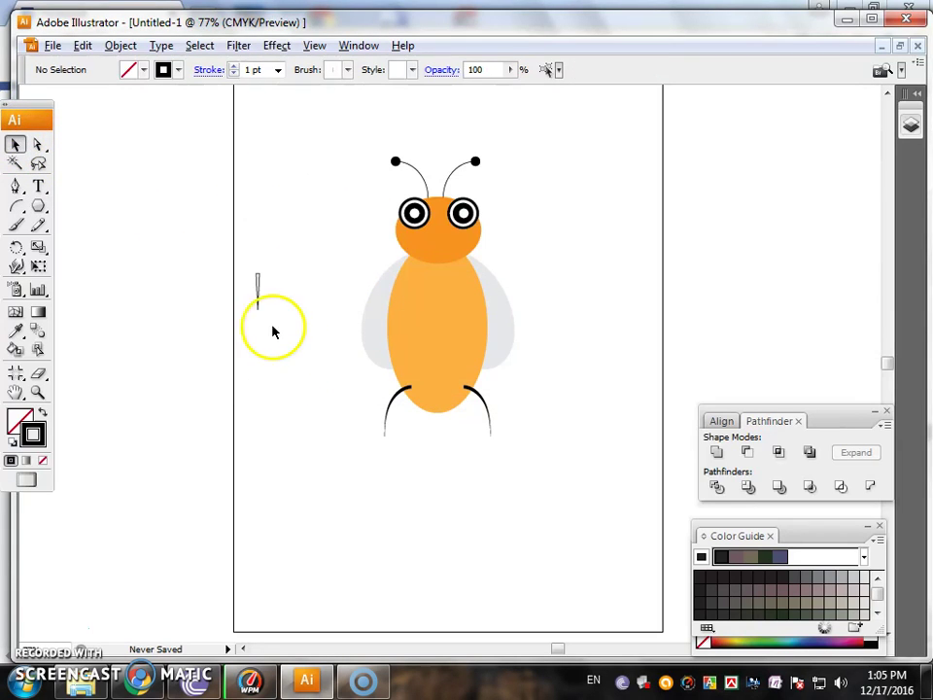
click(258, 284)
drag(257, 291, 268, 413)
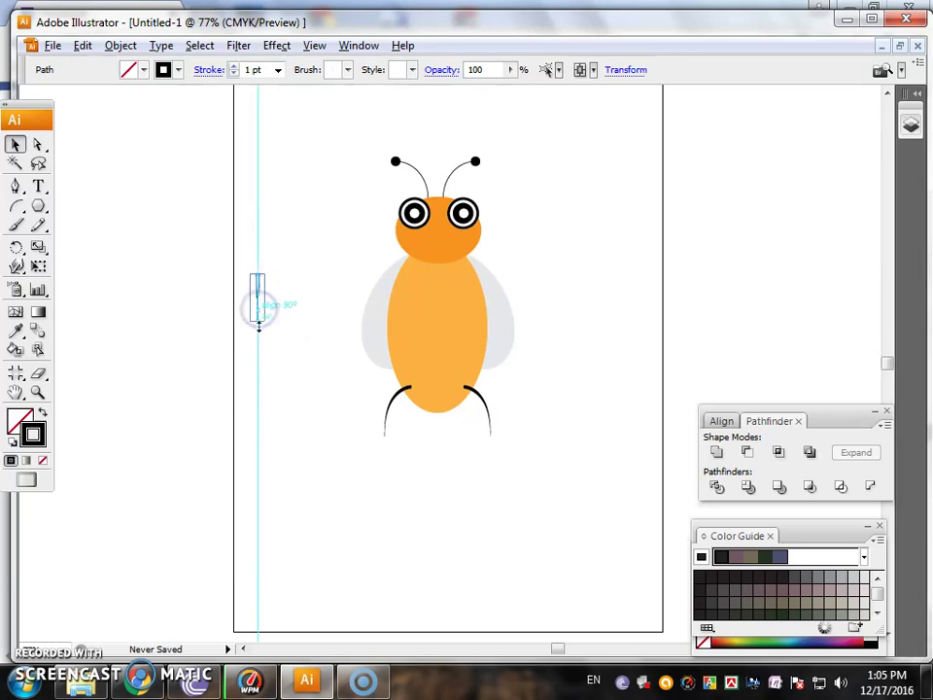
click(285, 406)
drag(262, 313, 434, 403)
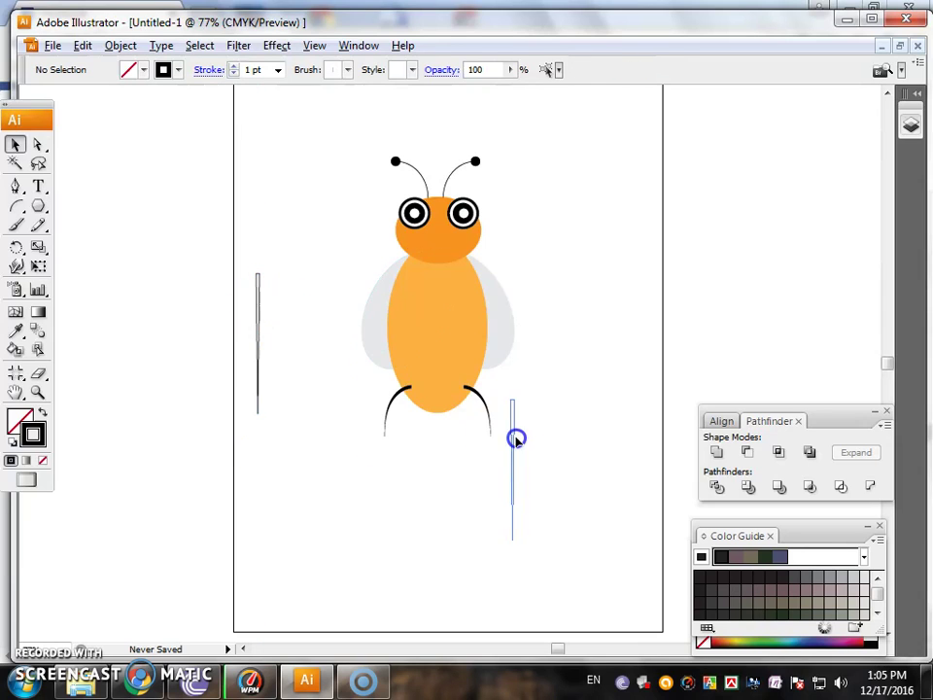
Step: Send the sliver behind the body, shorten it, and give it black fill with no stroke
right_click(435, 403)
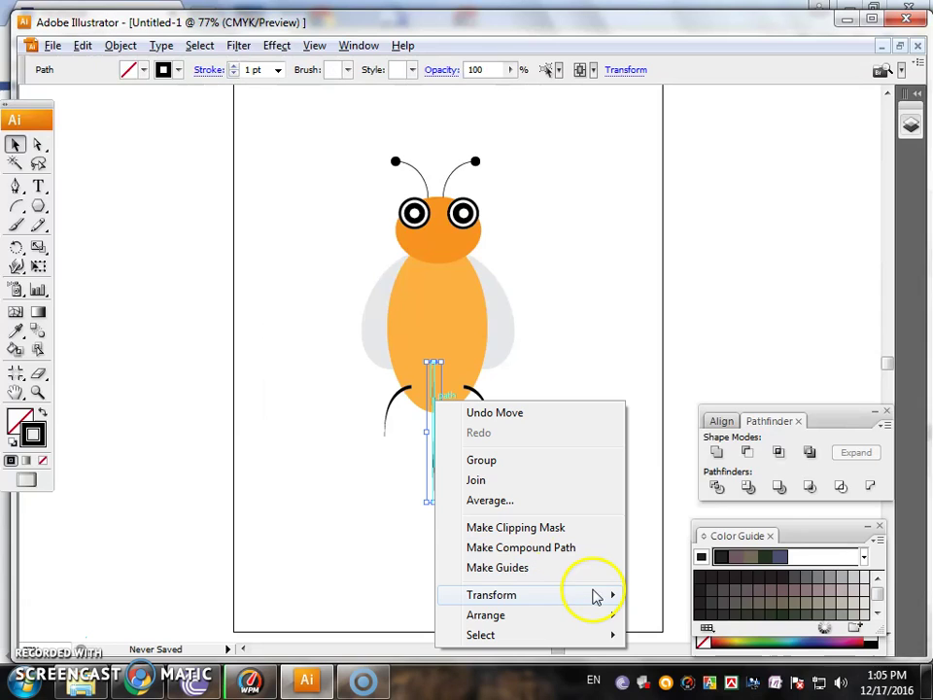
mouse_move(486, 615)
click(724, 590)
click(427, 540)
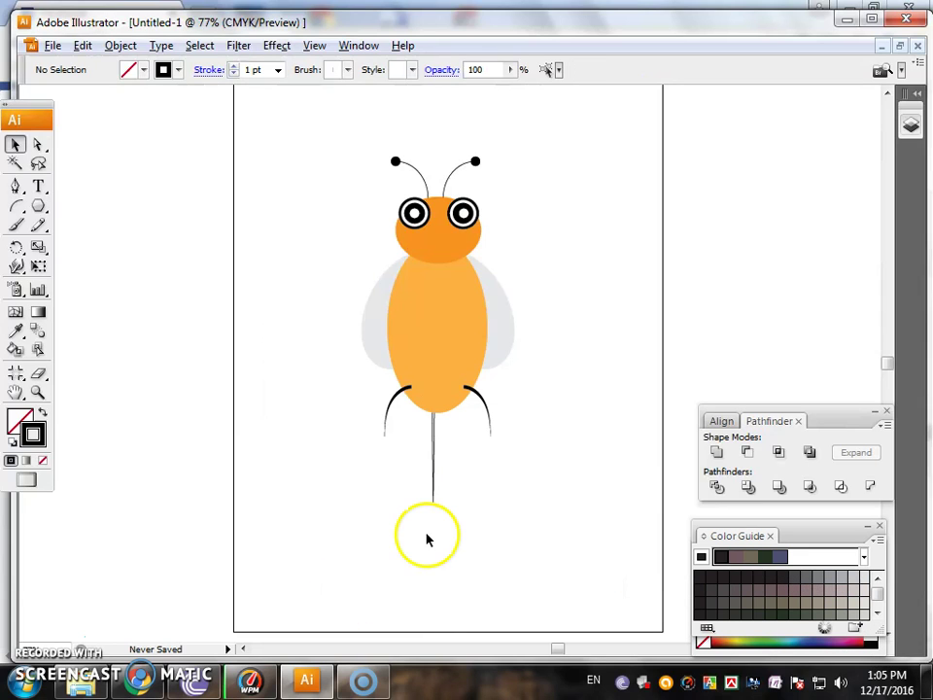
click(427, 442)
drag(434, 502, 434, 479)
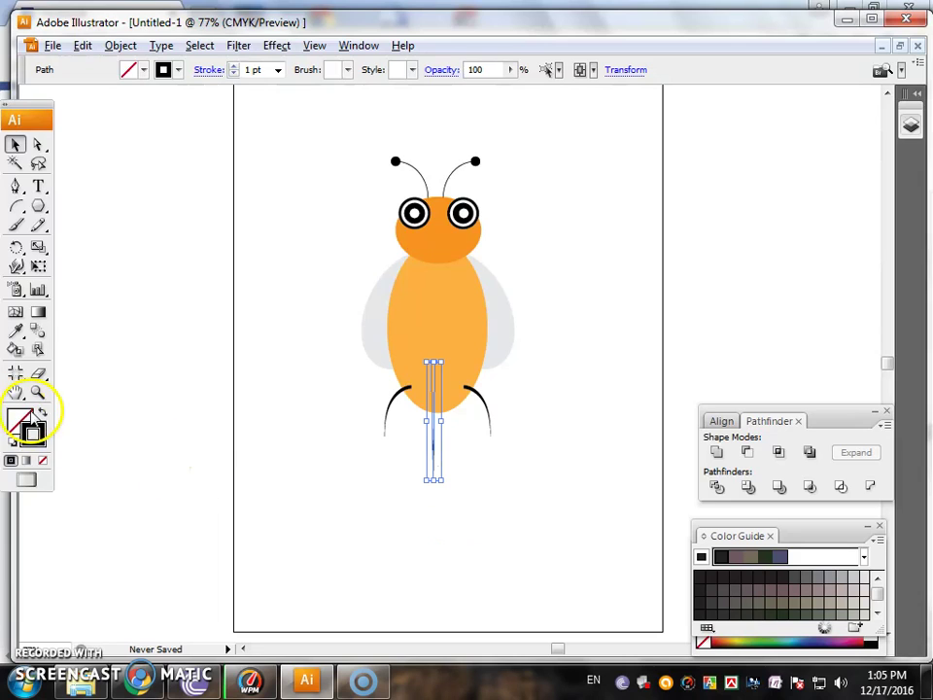
click(40, 414)
click(91, 433)
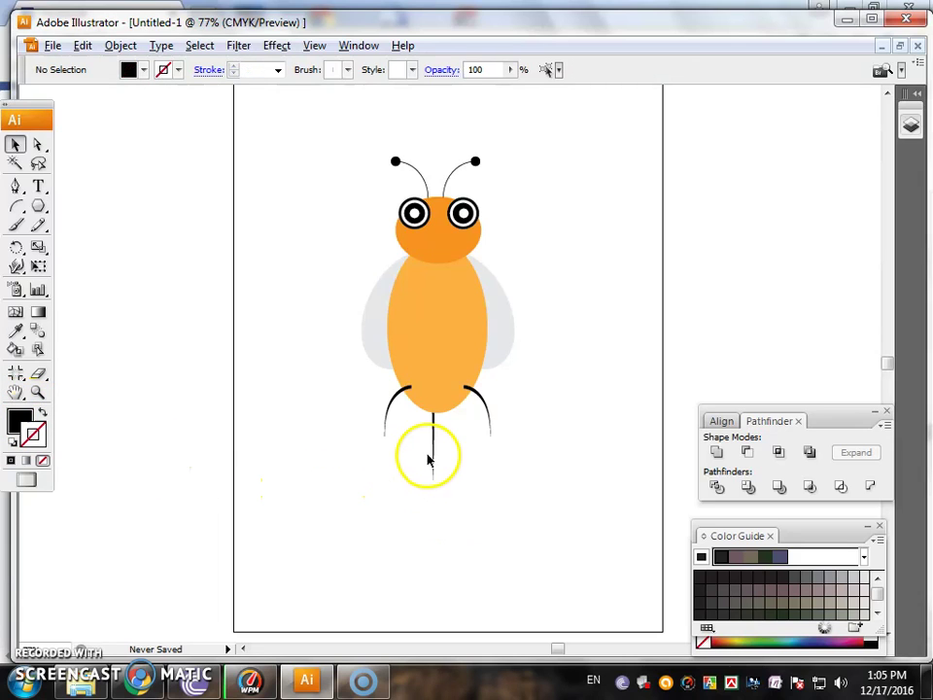
Step: Nudge the black stinger so it sits centred under the body
drag(441, 450, 439, 445)
click(439, 493)
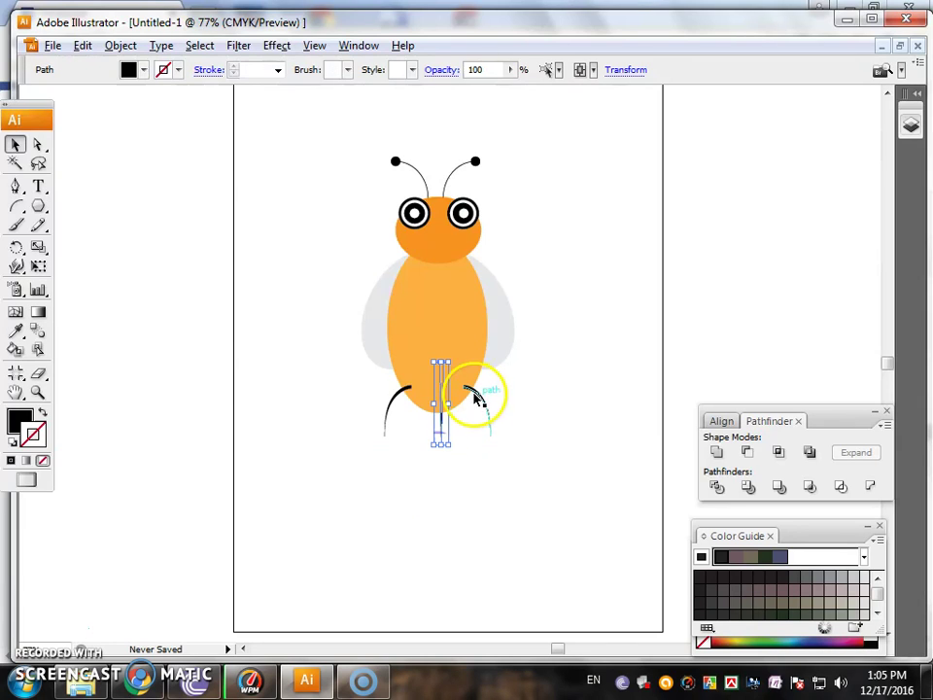
drag(450, 404, 435, 405)
click(441, 500)
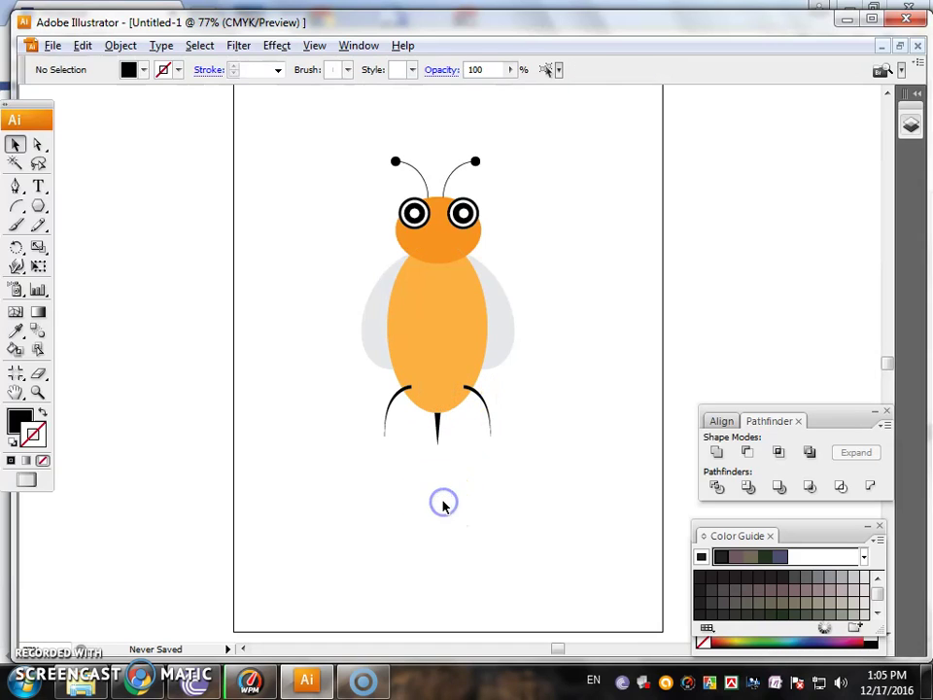
click(27, 212)
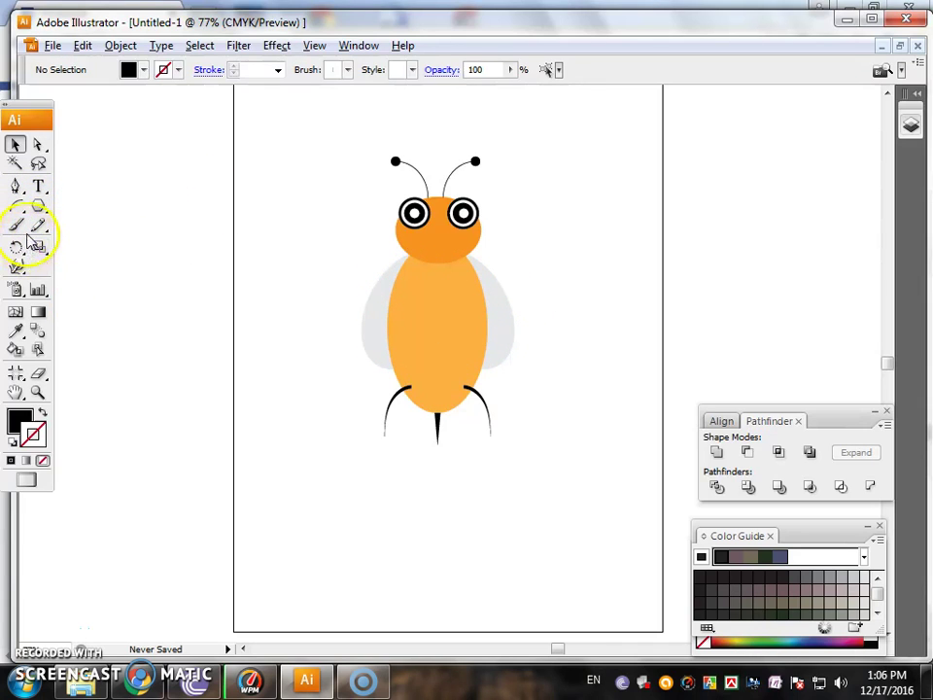
mouse_move(42, 216)
mouse_down()
mouse_move(111, 221)
mouse_move(121, 252)
mouse_move(107, 249)
mouse_up()
mouse_move(194, 178)
mouse_down()
mouse_move(287, 223)
mouse_move(262, 206)
mouse_up()
key(v)
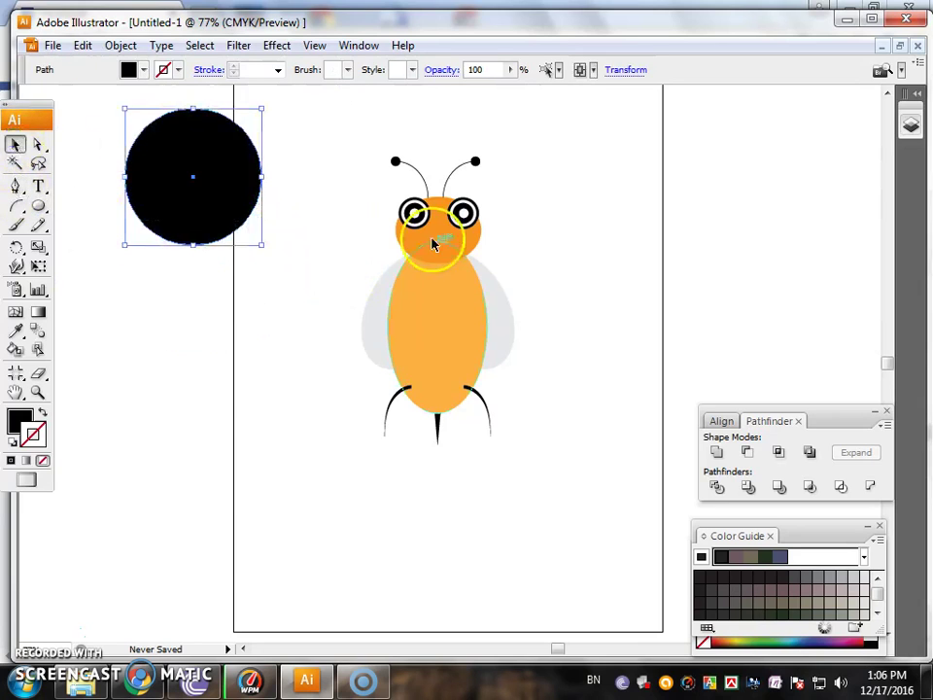
click(243, 187)
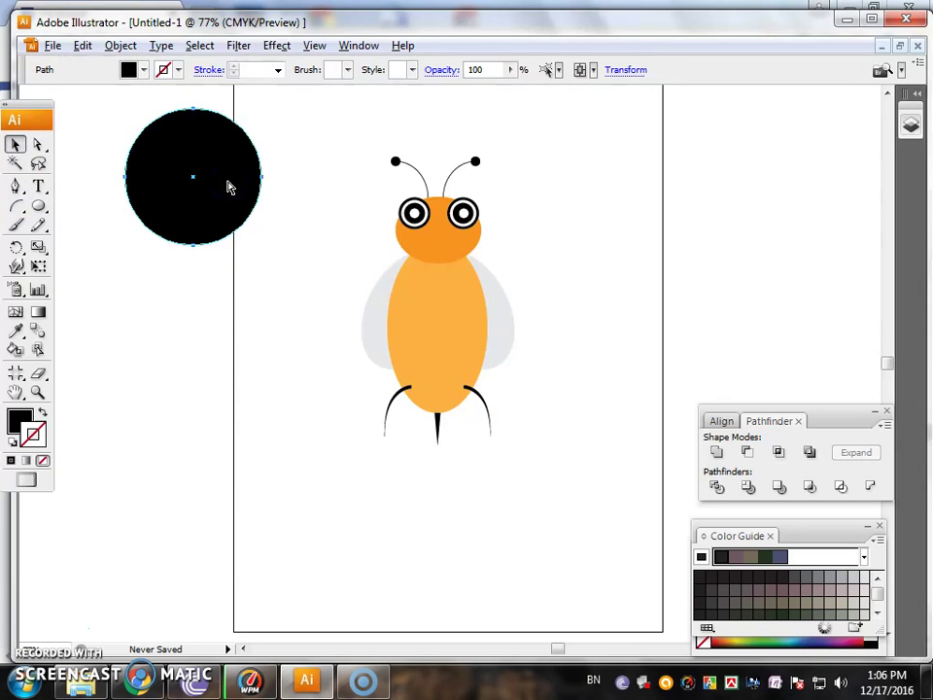
click(292, 208)
click(248, 166)
drag(260, 109, 245, 127)
click(287, 177)
click(219, 178)
drag(176, 232, 131, 194)
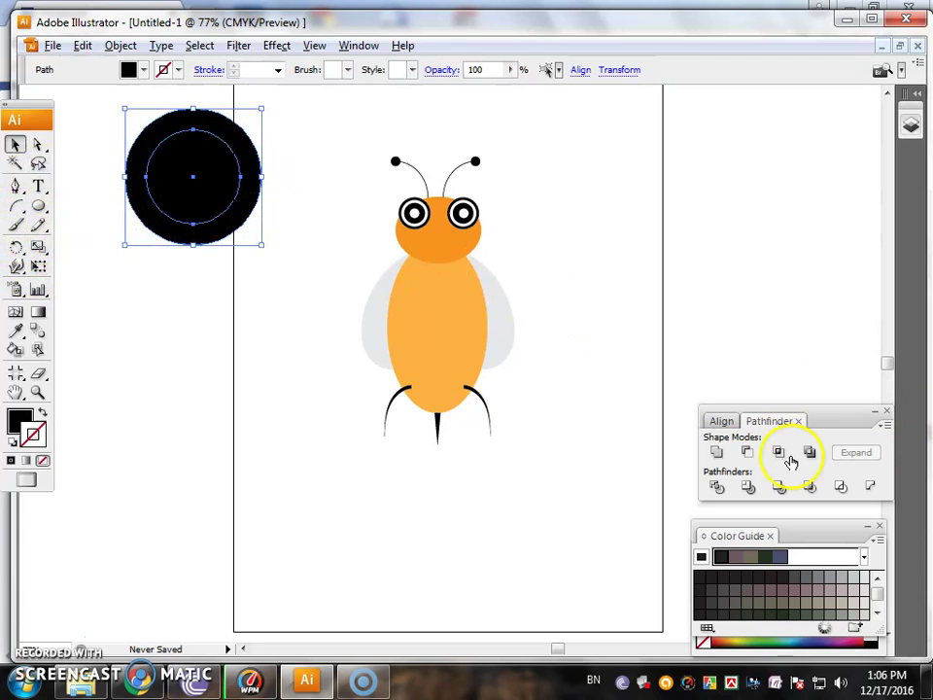
click(746, 452)
click(290, 423)
click(35, 204)
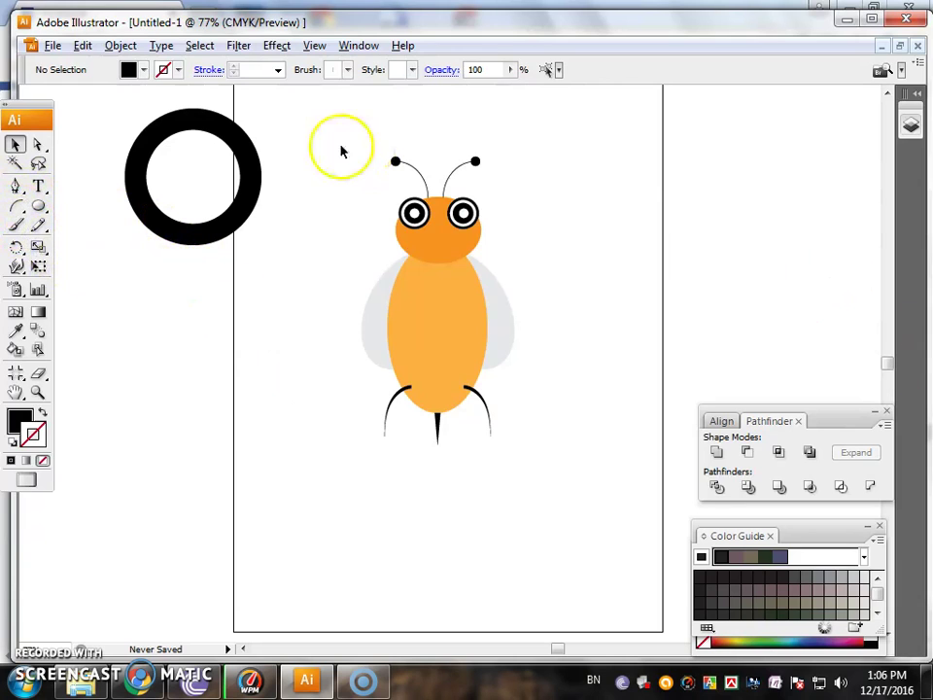
click(40, 244)
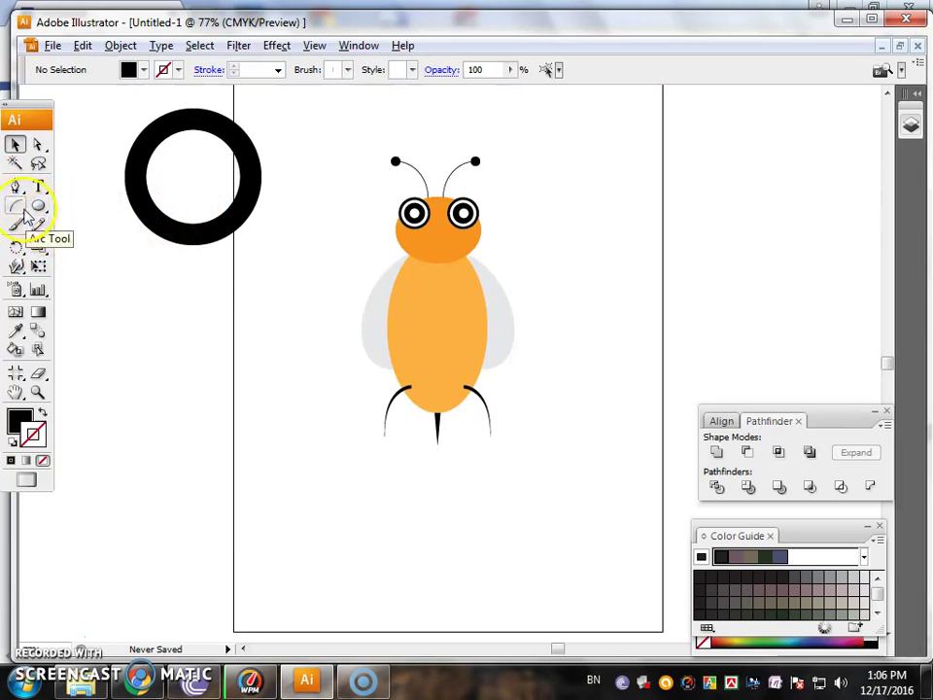
click(17, 208)
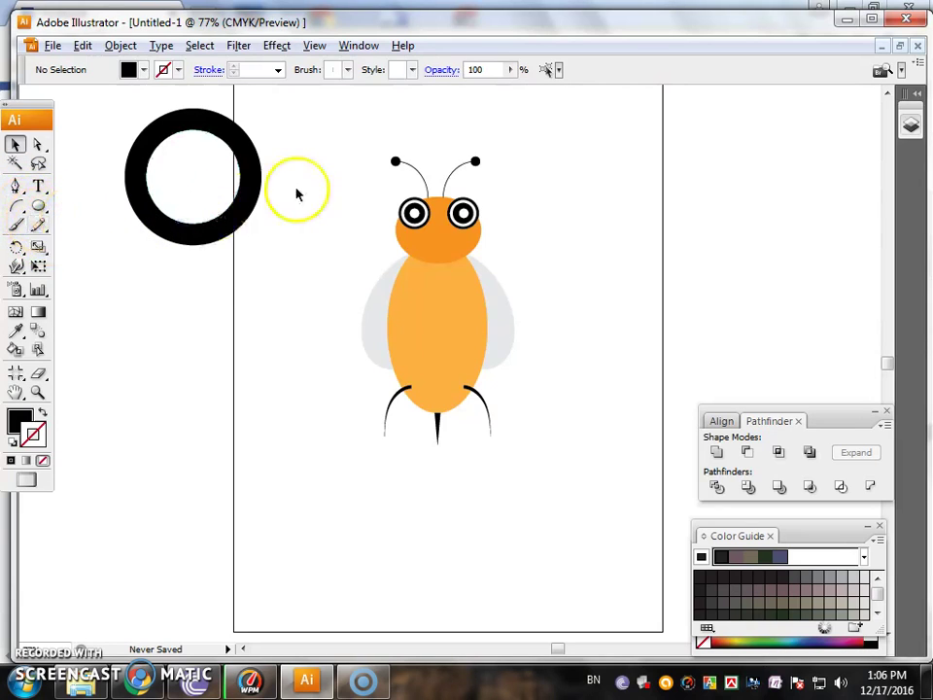
click(247, 183)
key(Delete)
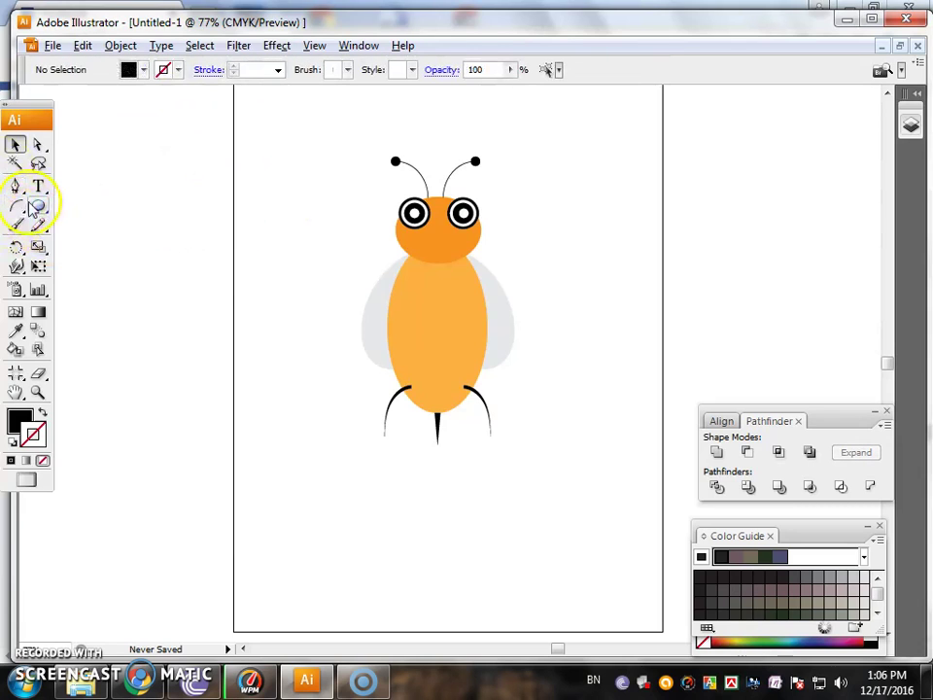
Step: Draw a thin black rectangle bar, widen it across the body, and place it near the top
click(36, 207)
click(97, 209)
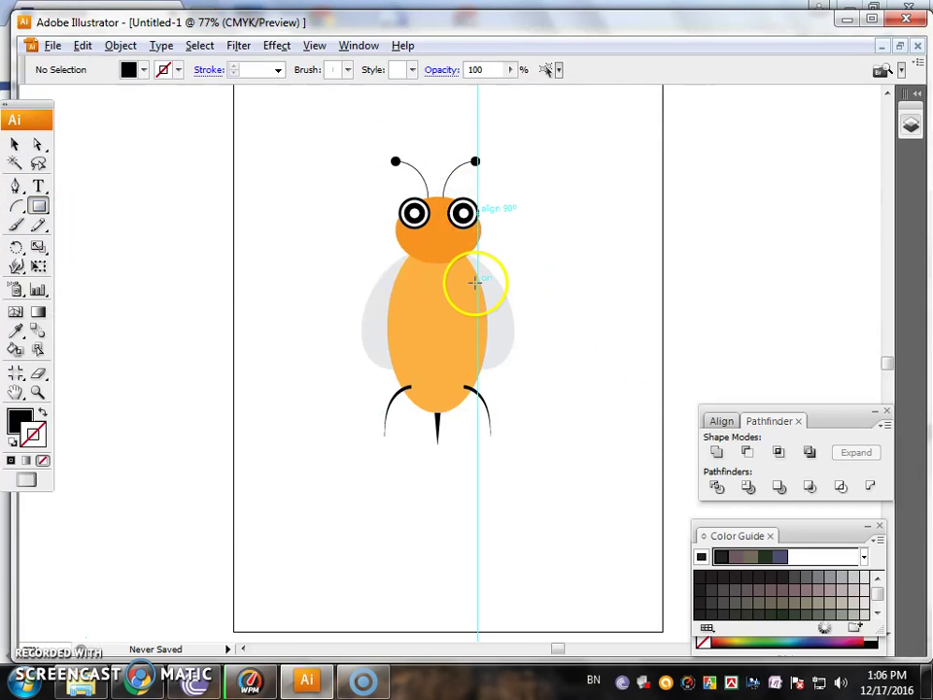
drag(479, 280, 384, 296)
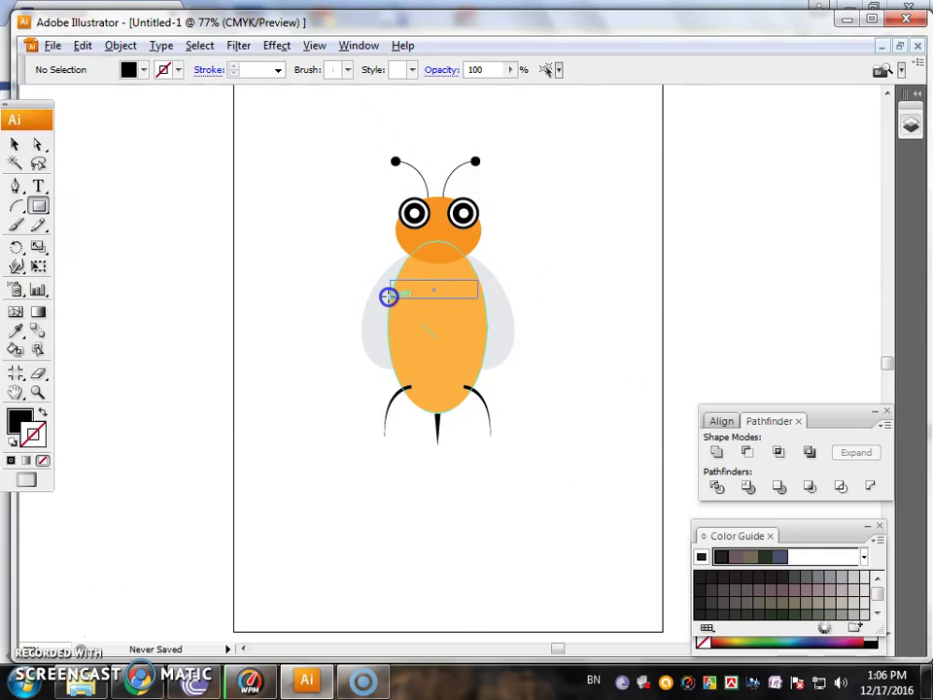
click(14, 145)
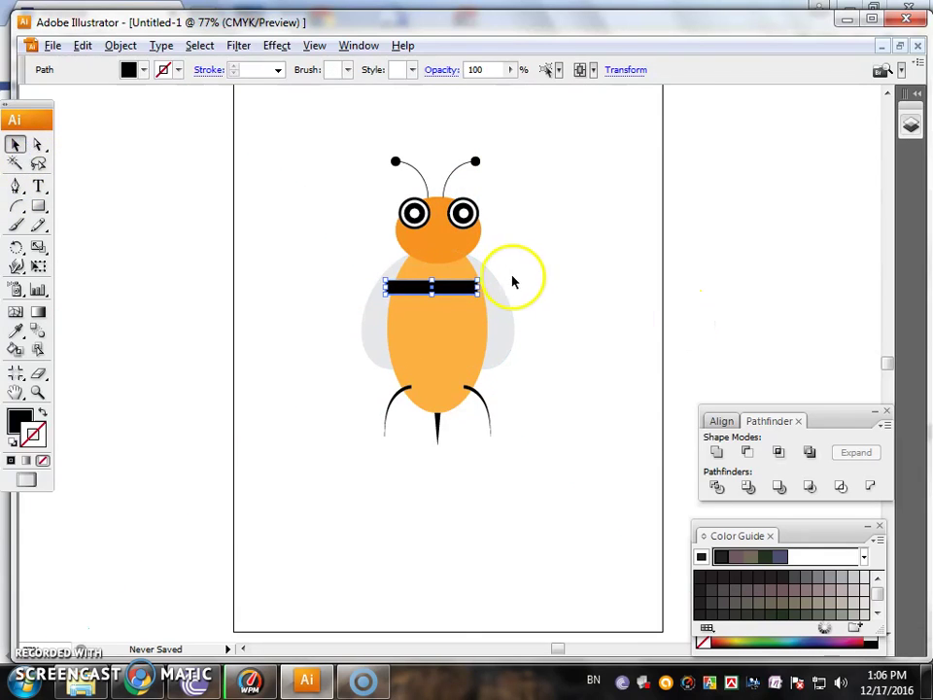
drag(478, 286, 503, 287)
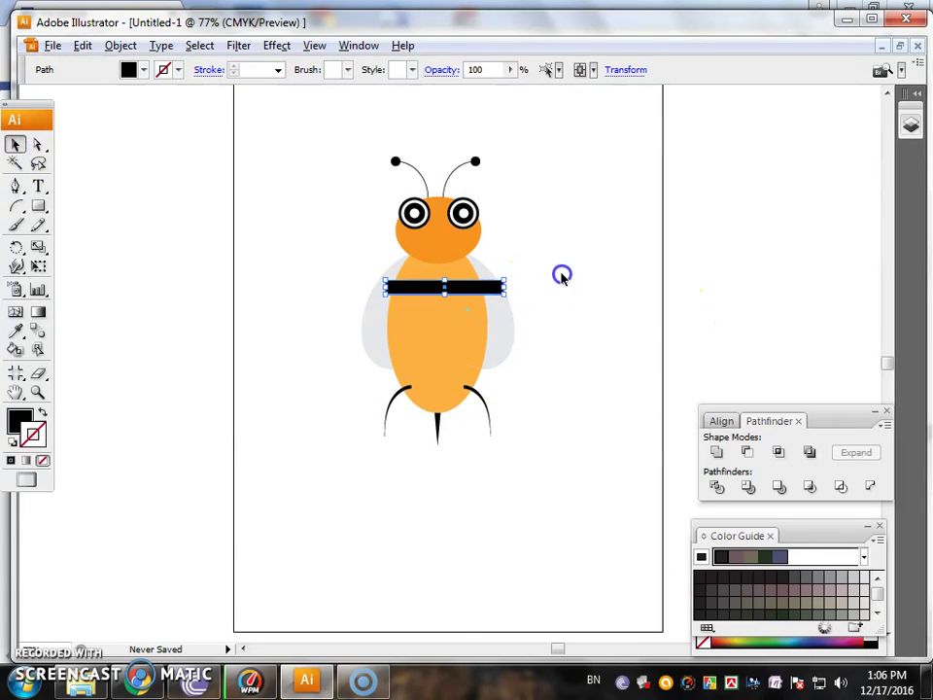
click(560, 273)
mouse_move(472, 271)
mouse_down()
mouse_move(463, 307)
mouse_move(476, 306)
mouse_up()
Step: Copy the stripe below and repeat with Ctrl+D to get six evenly spaced stripes
click(466, 302)
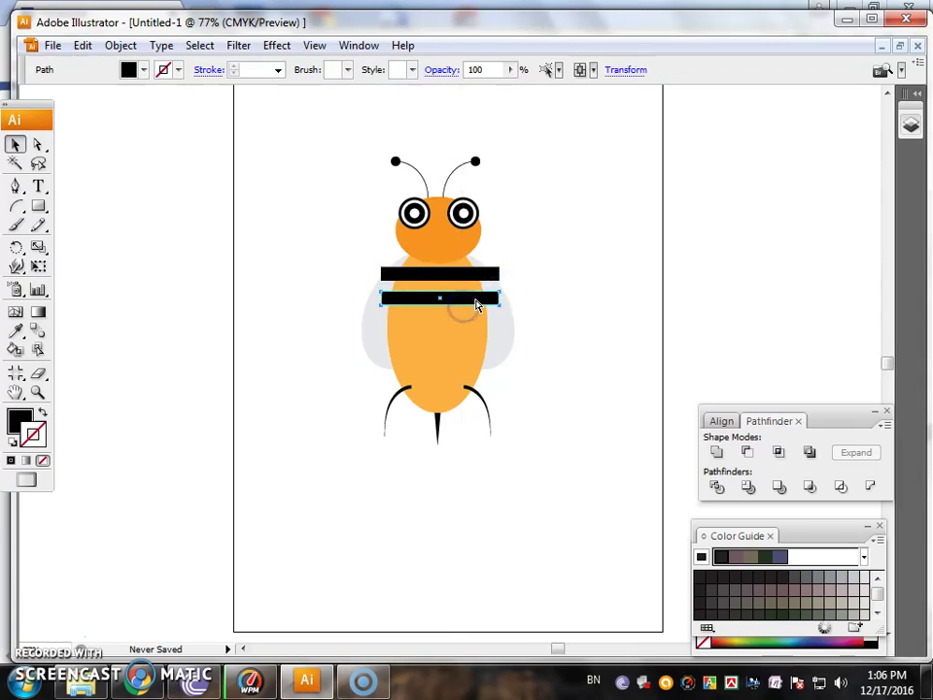
key(ctrl+d)
key(ctrl+d)
key(ctrl+d)
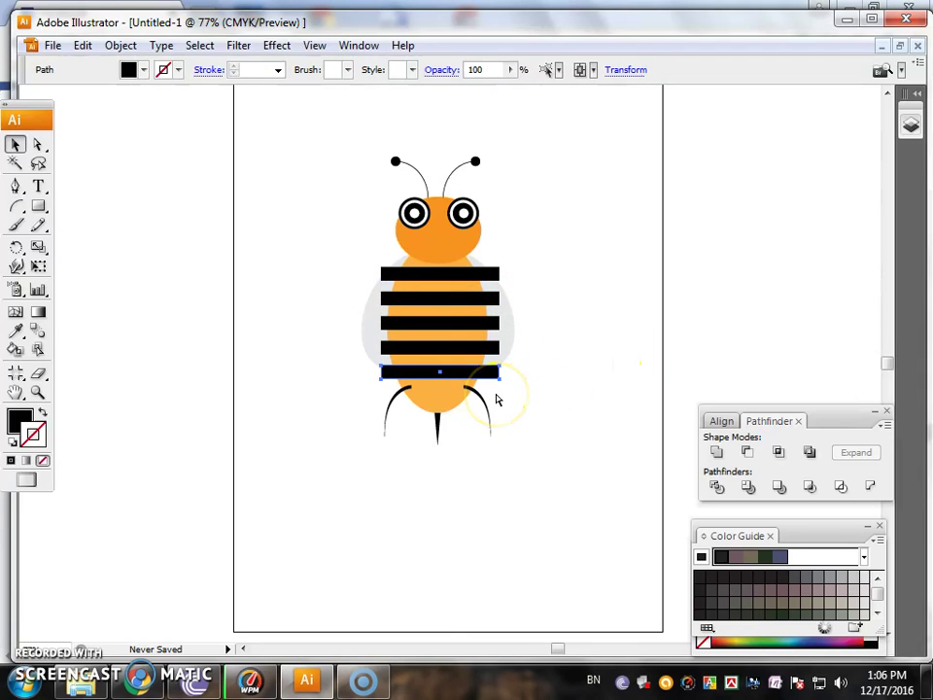
key(ctrl+d)
click(591, 401)
click(493, 275)
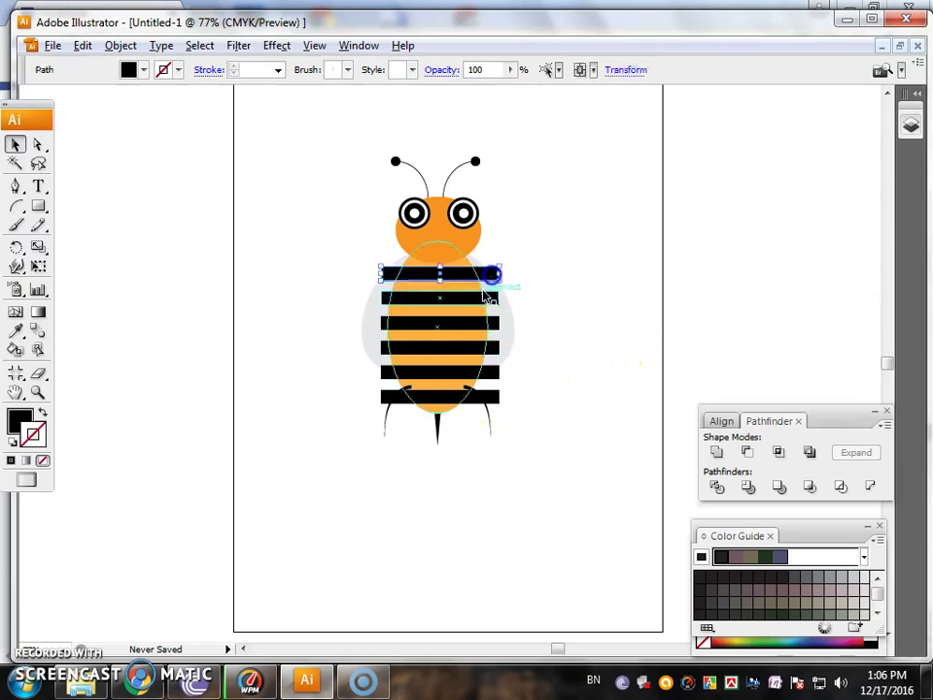
click(468, 289)
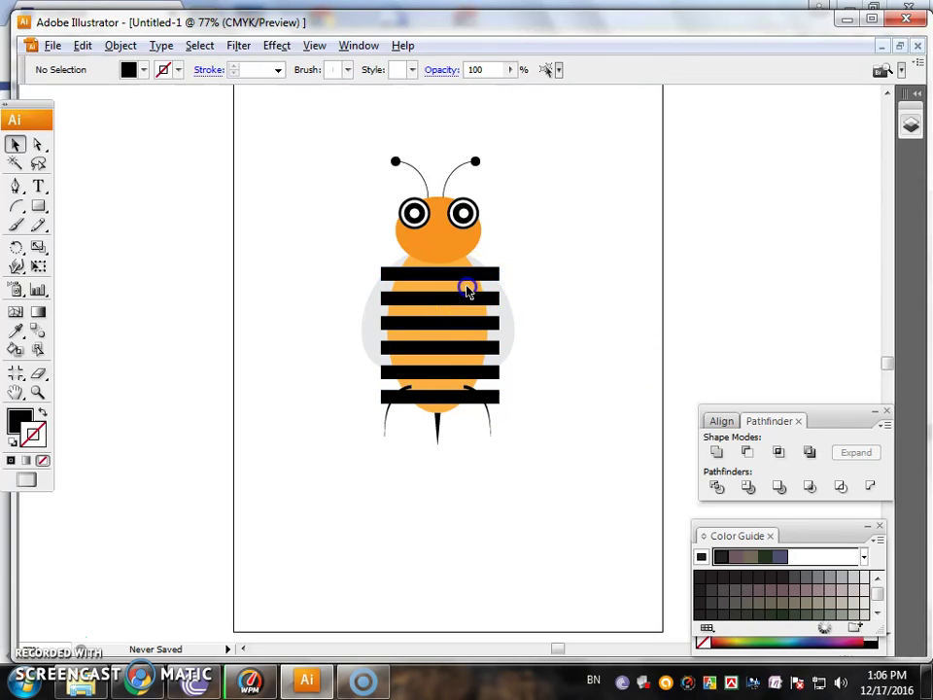
click(473, 295)
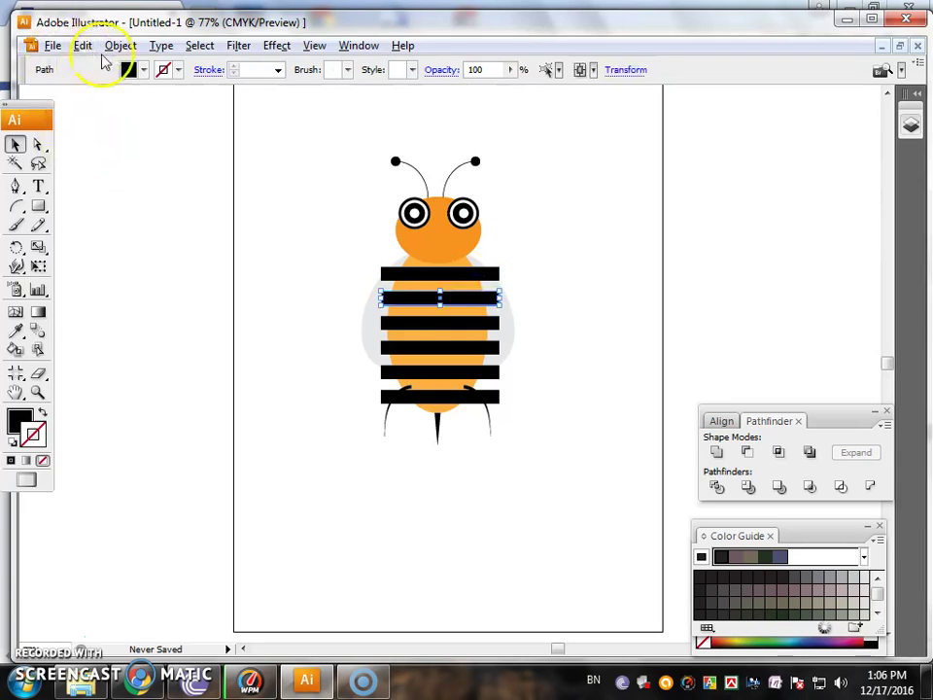
Step: Unlock all objects and select the orange body together with its stripes
click(120, 45)
click(175, 175)
click(622, 322)
click(449, 281)
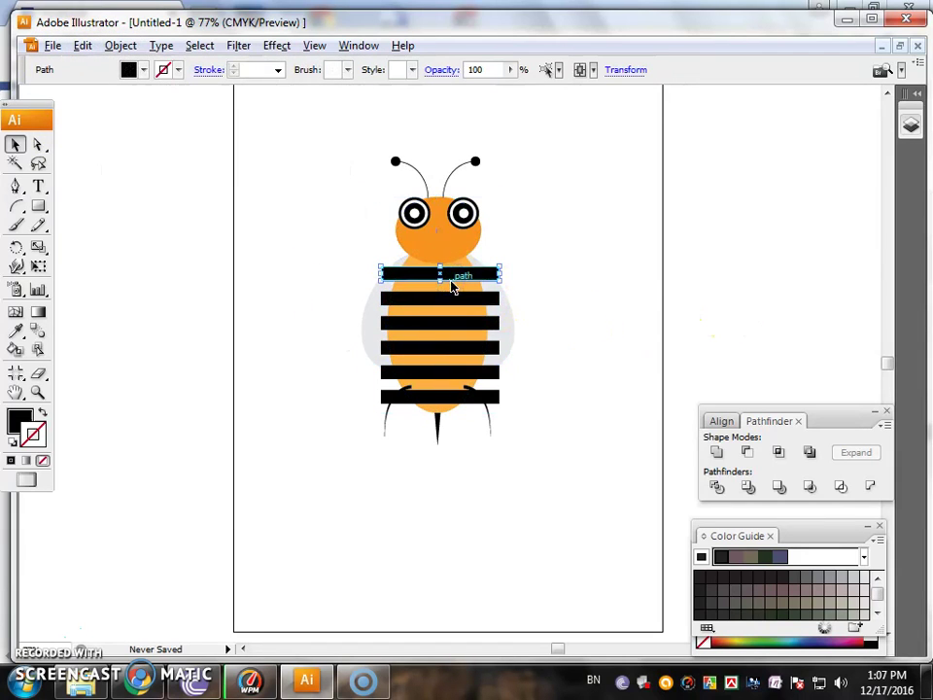
shift+click(453, 295)
shift+click(461, 350)
shift+click(460, 394)
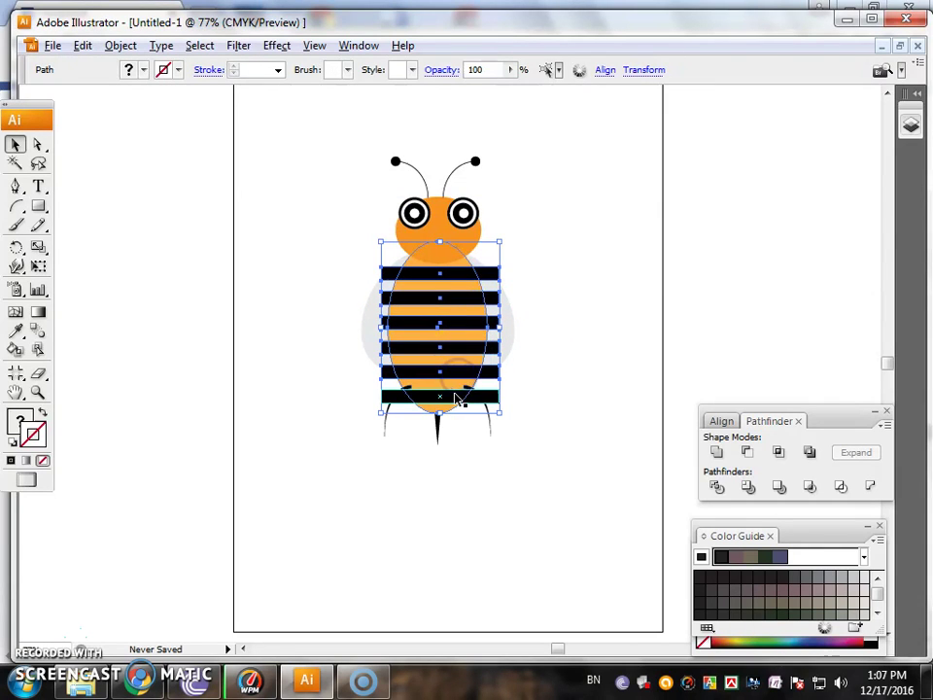
Step: Try Pathfinder Minus Front, undo it, then combine the body and stripes into a group
click(748, 453)
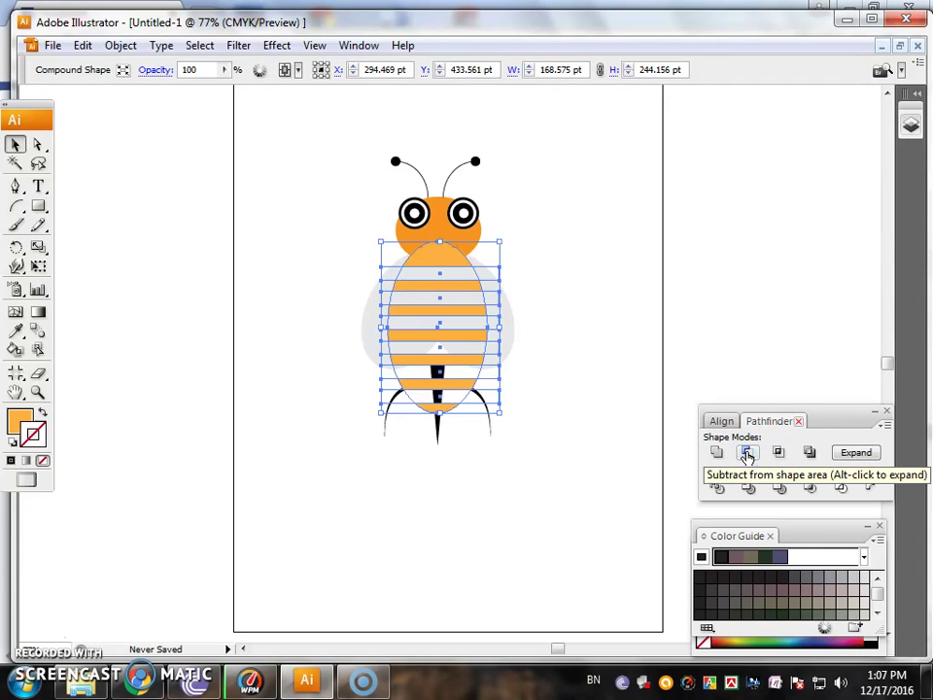
key(ctrl+z)
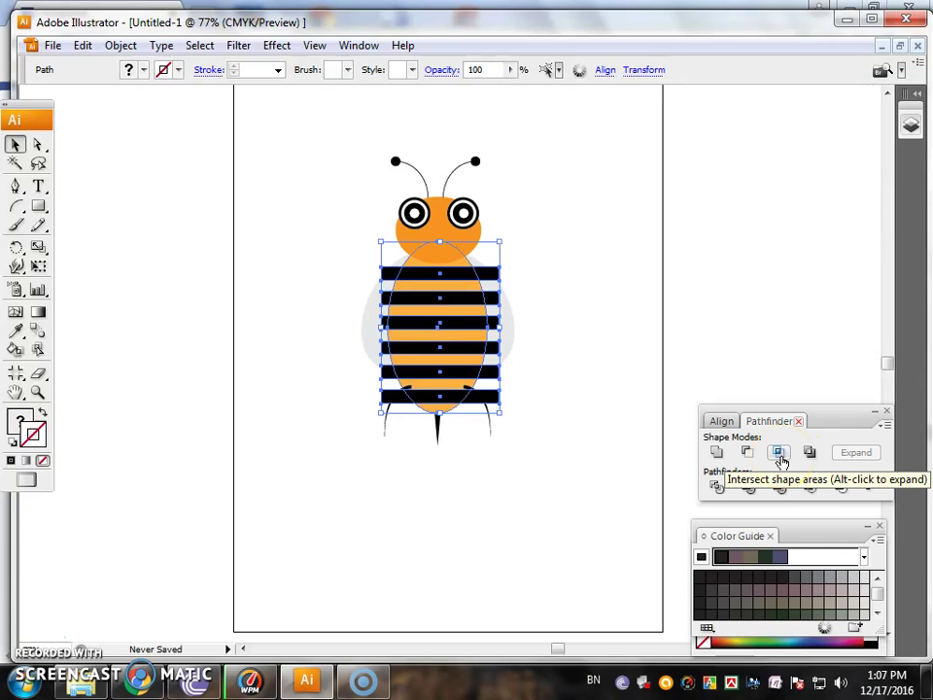
click(811, 459)
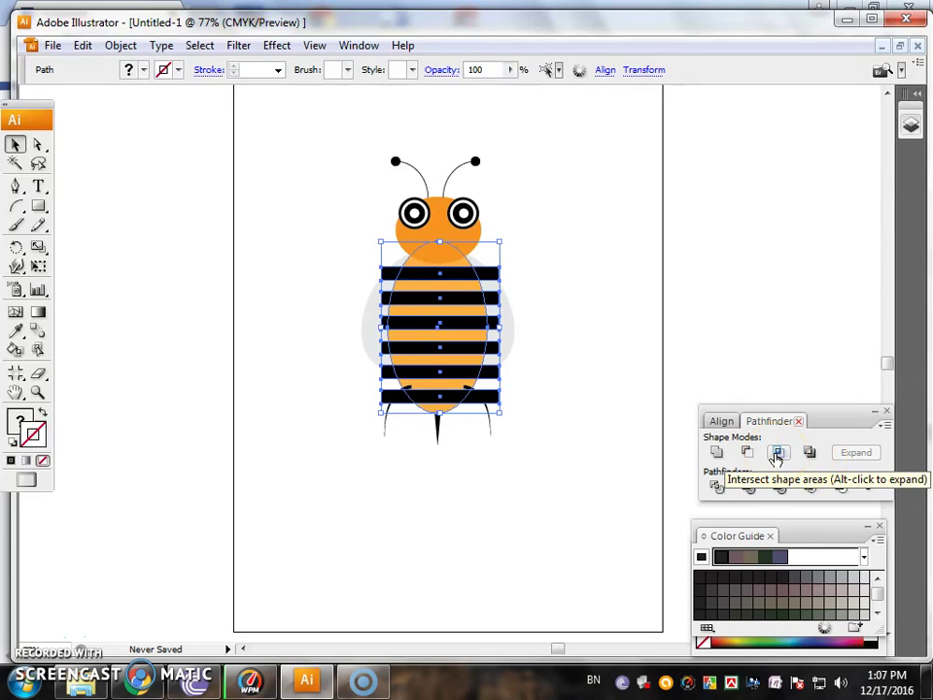
click(720, 484)
click(523, 270)
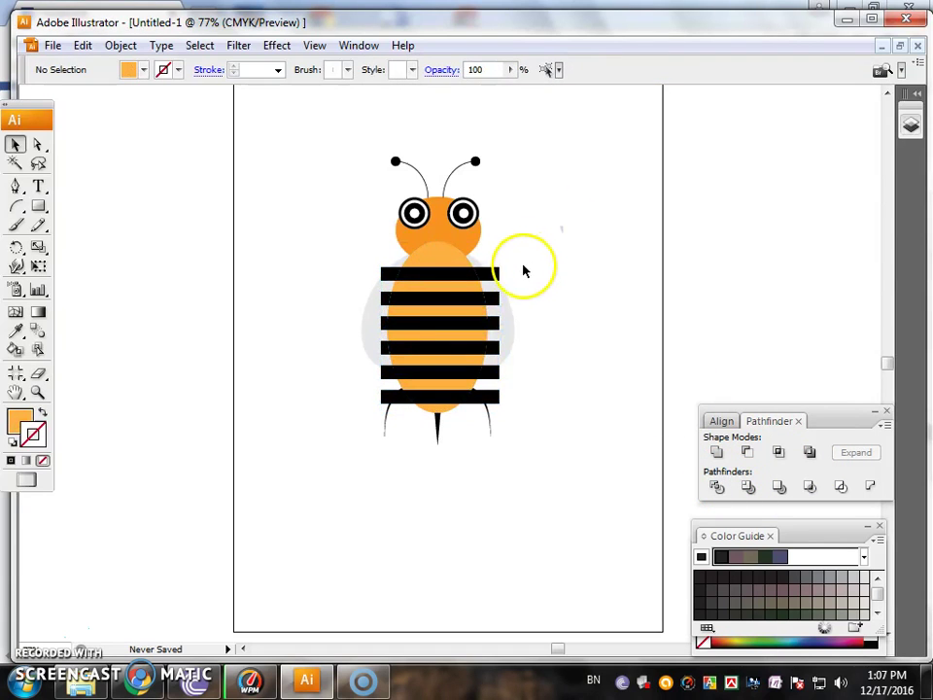
Step: Ungroup the body and stripes, then delete the first two protruding stripe pieces
click(493, 275)
right_click(496, 278)
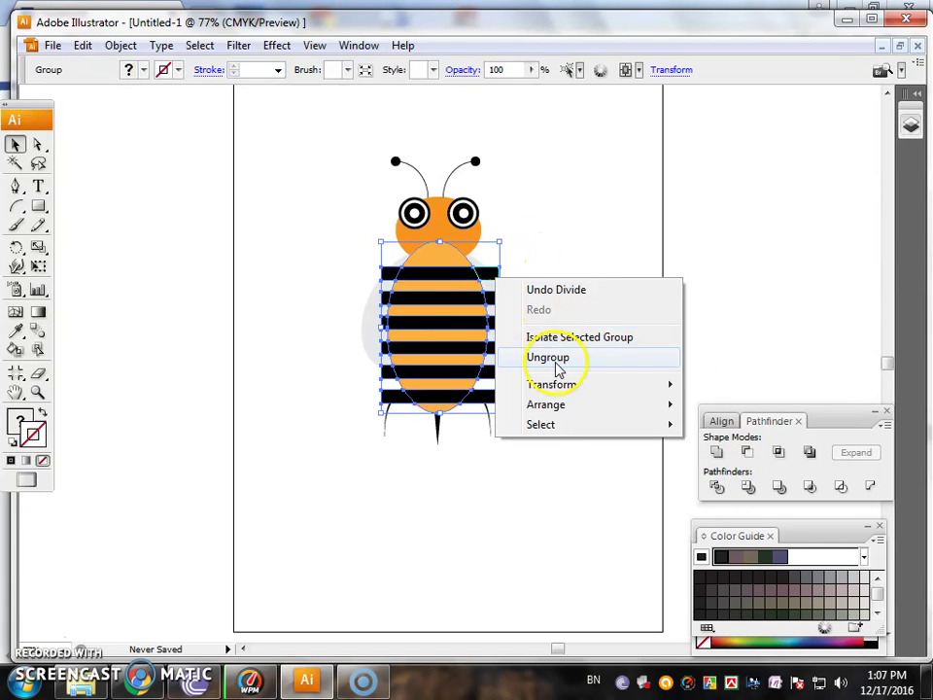
click(557, 358)
click(555, 291)
click(489, 272)
key(Delete)
click(489, 292)
key(Delete)
key(Delete)
Step: Delete the stripe ends sticking out on the body's right side
click(506, 354)
click(494, 348)
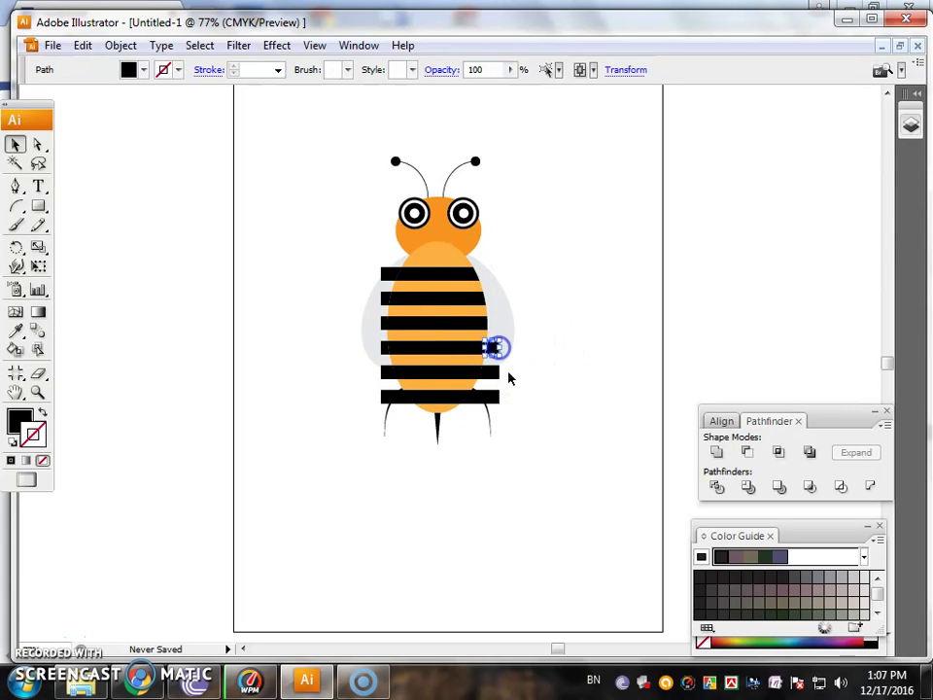
key(Delete)
click(491, 396)
key(Delete)
Step: Delete the remaining stripe ends sticking out on the body's left side
click(401, 412)
click(387, 371)
key(Delete)
click(382, 345)
key(Delete)
click(381, 320)
key(Delete)
click(382, 296)
key(Delete)
click(384, 272)
key(Delete)
click(457, 245)
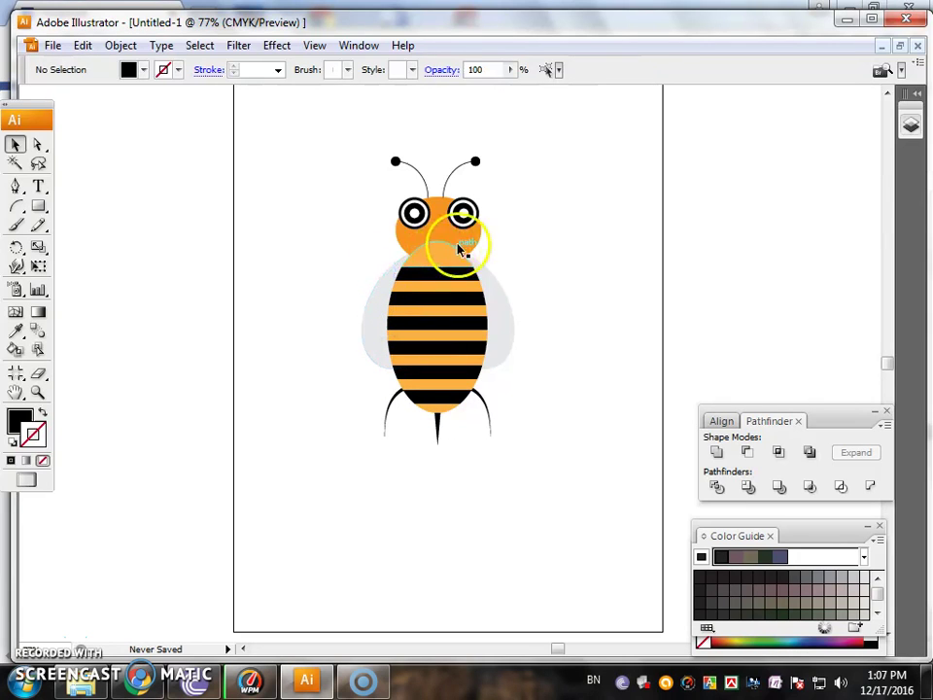
Step: Select the head, eyes and antennae together and Bring to Front over the body
click(519, 250)
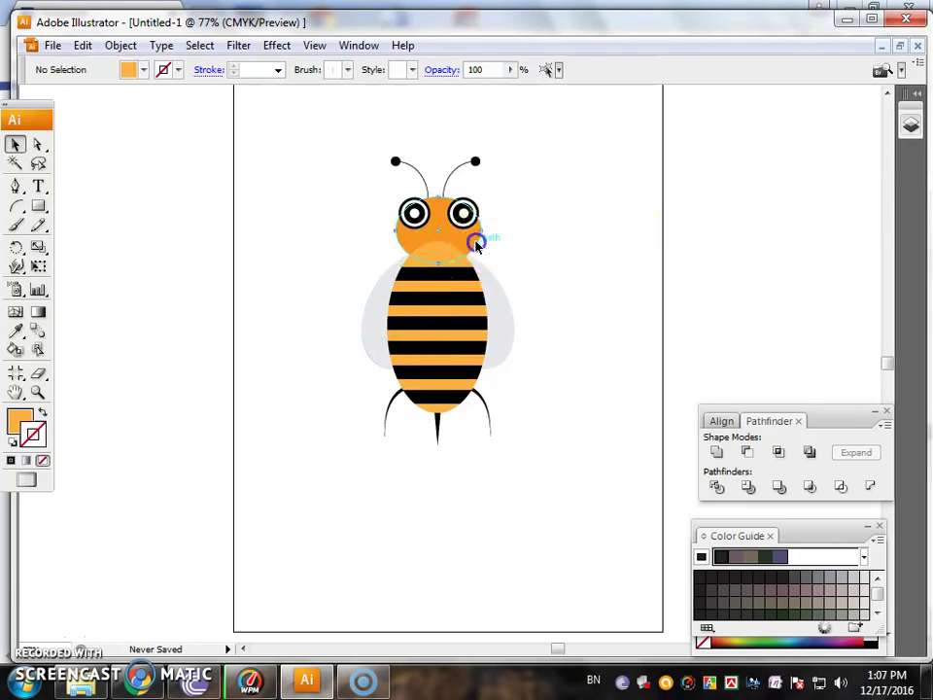
right_click(476, 243)
click(512, 239)
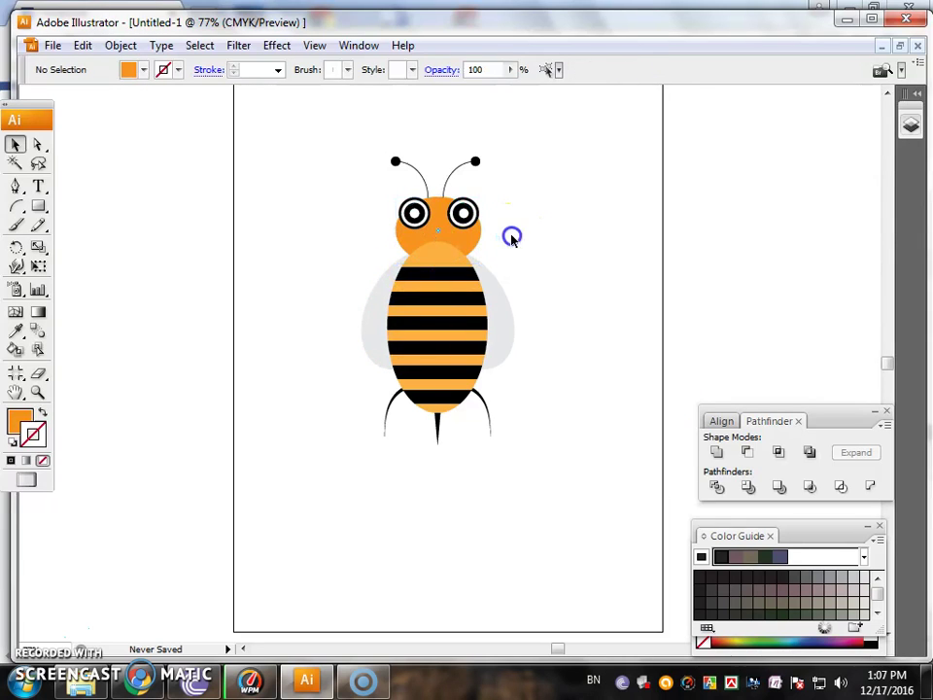
drag(543, 127, 370, 231)
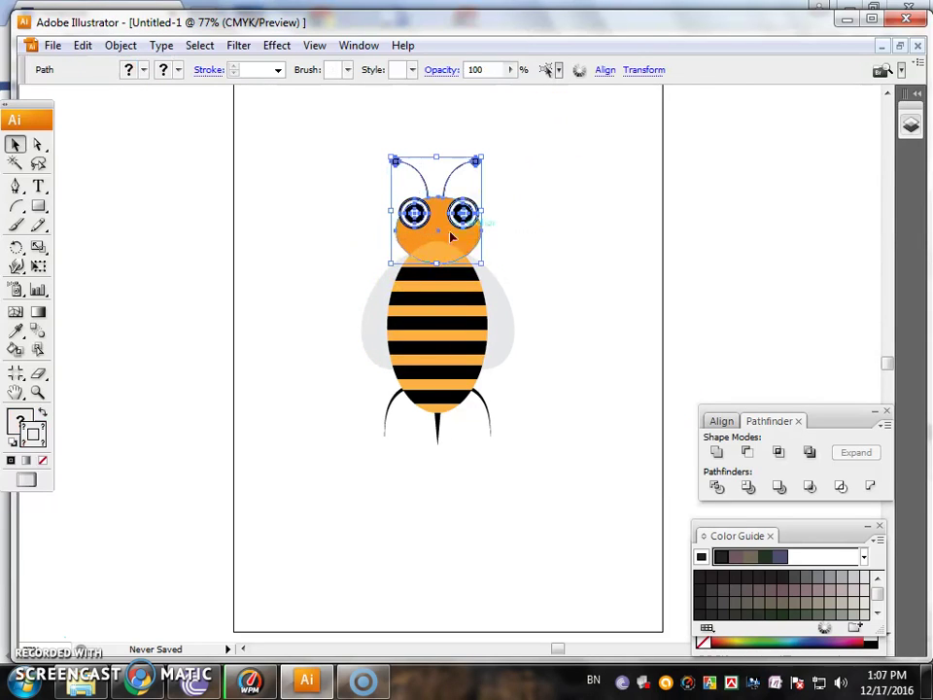
right_click(476, 228)
mouse_move(526, 443)
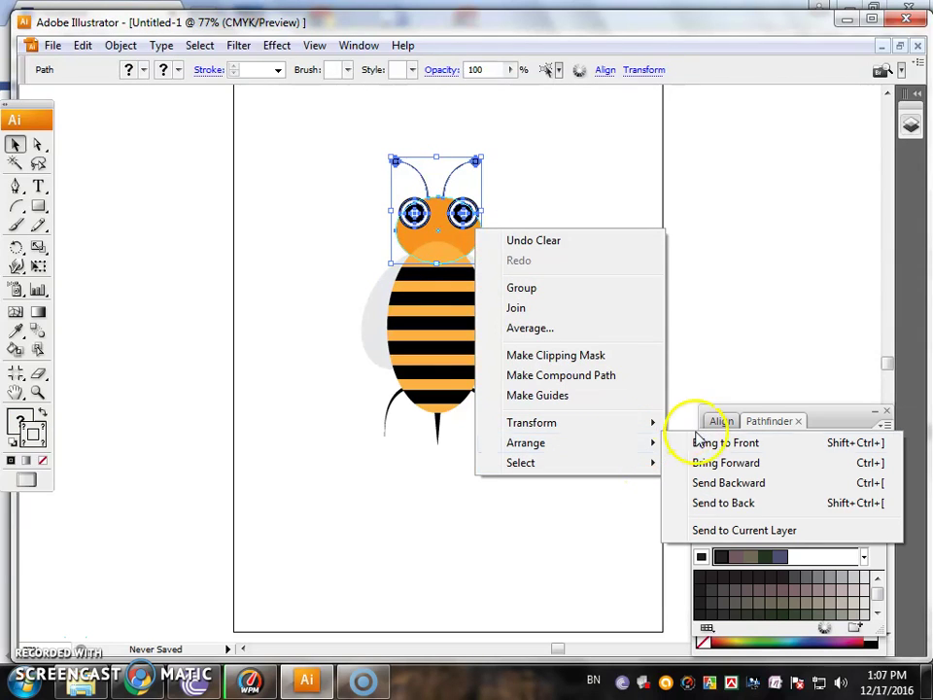
click(725, 443)
click(622, 241)
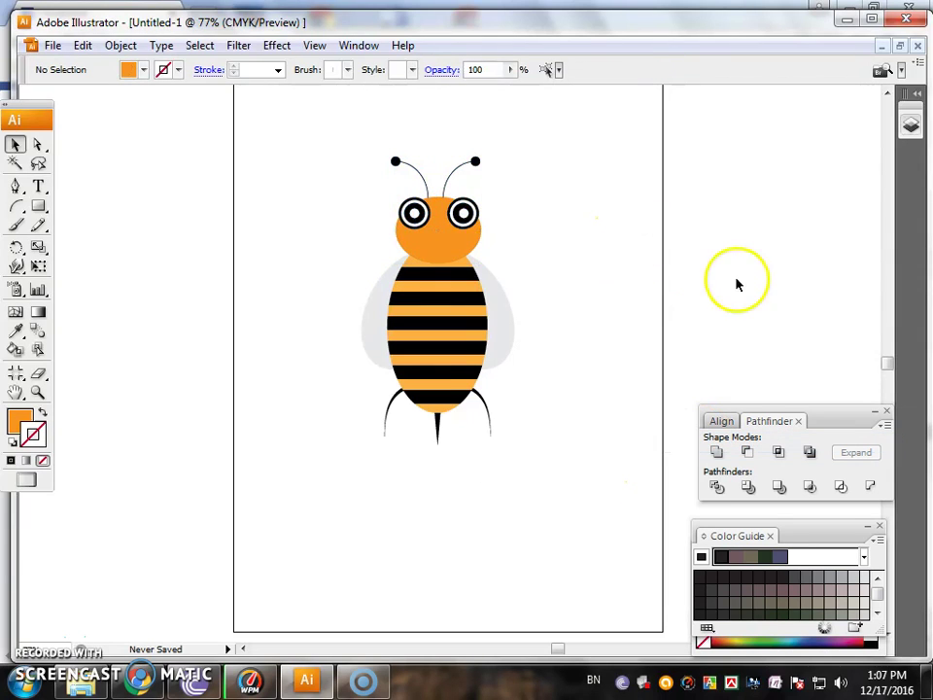
mouse_move(49, 204)
mouse_down()
mouse_move(100, 208)
mouse_move(145, 273)
mouse_up()
Step: Draw an oval at the artboard's left edge and fill it red
click(144, 265)
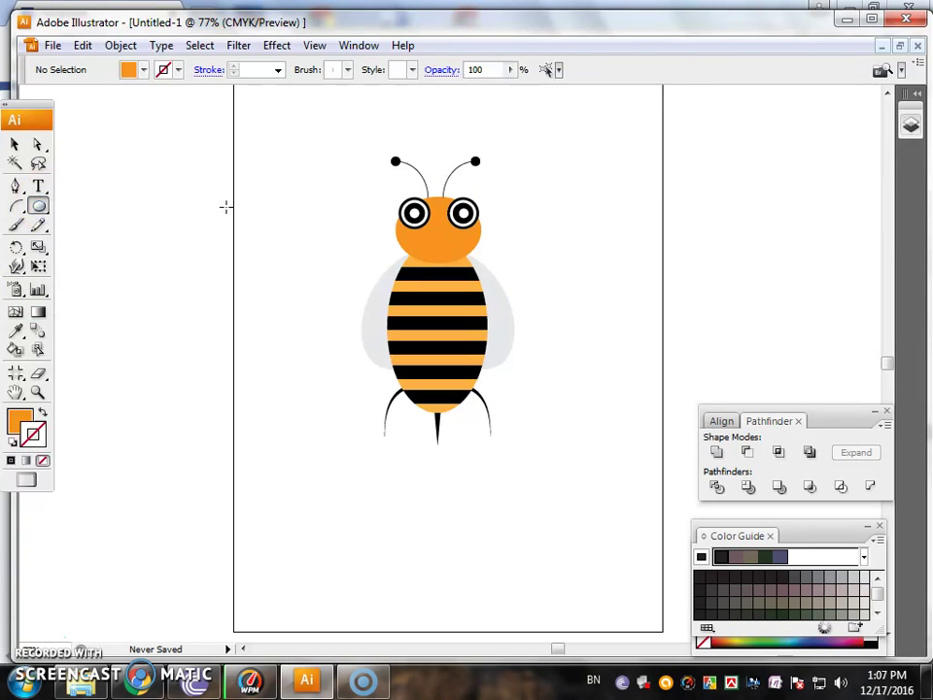
drag(296, 255, 281, 252)
click(129, 70)
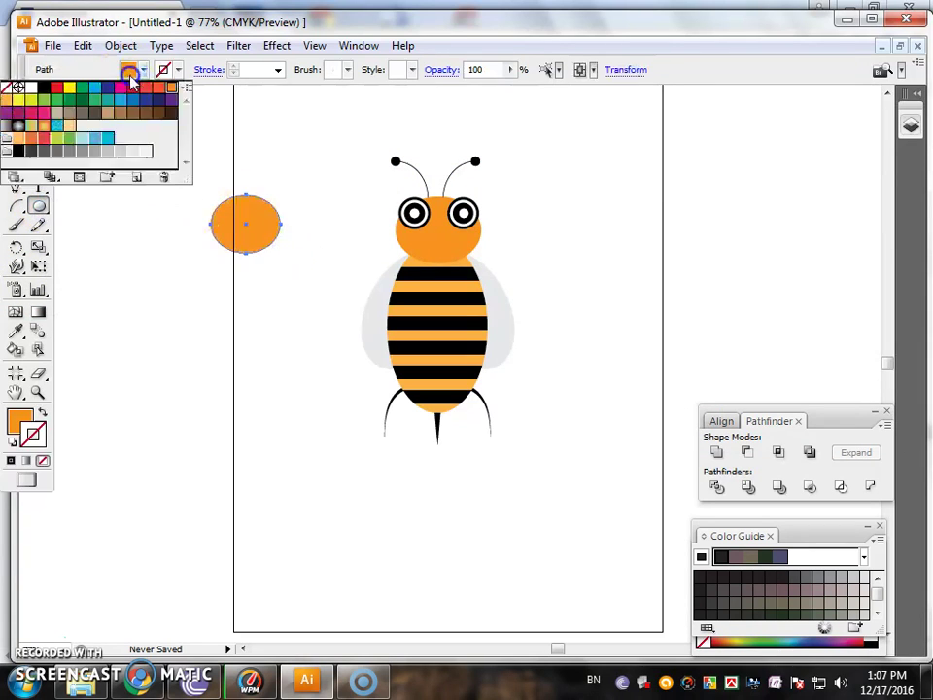
click(143, 89)
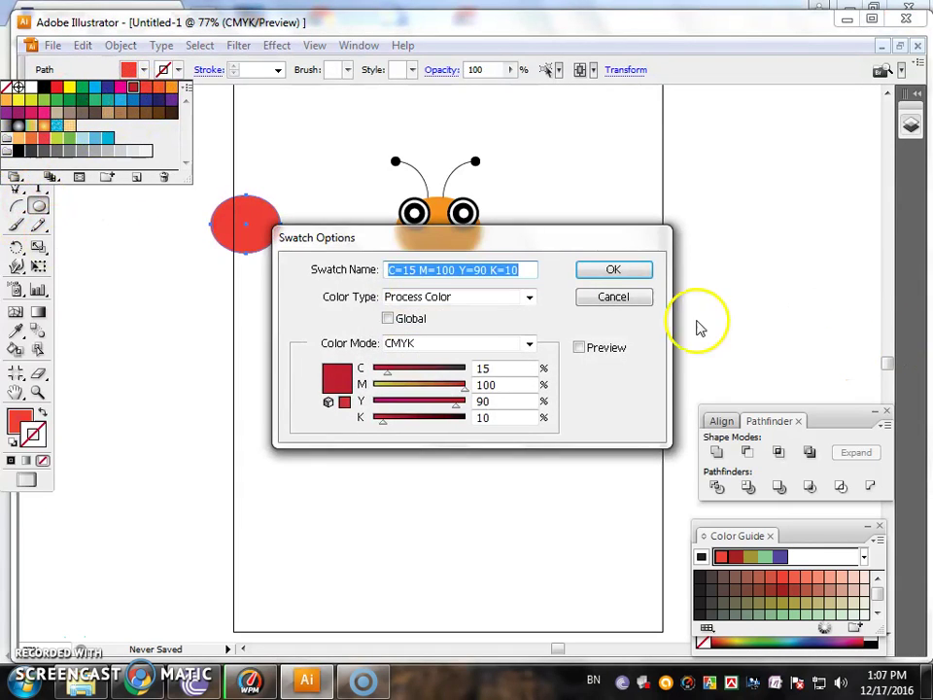
click(622, 296)
click(14, 144)
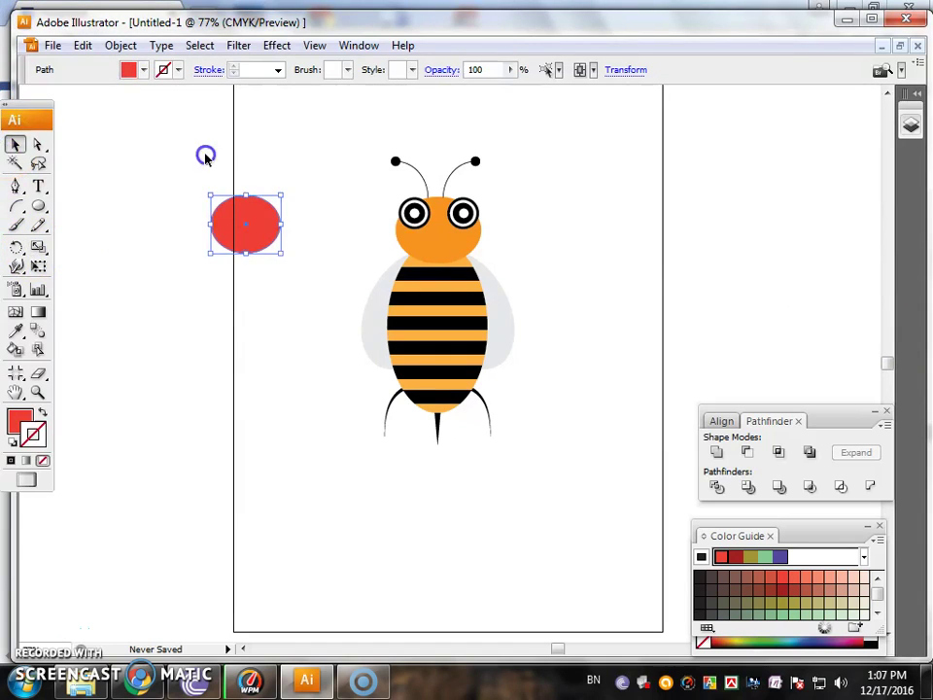
click(129, 179)
click(38, 142)
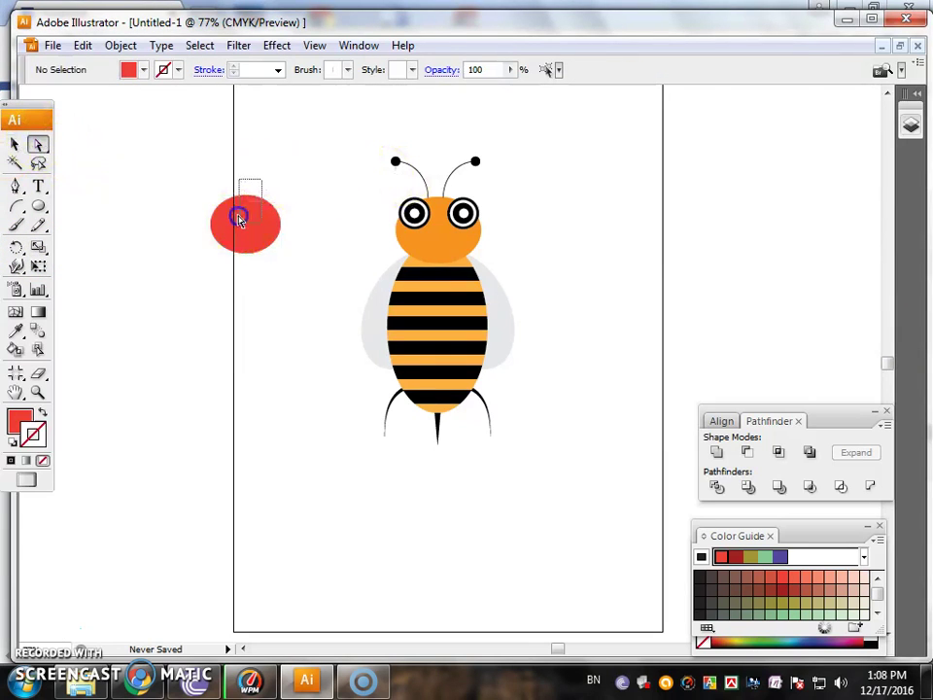
Step: Delete the red oval's top anchor point to leave a flat-topped half-oval
drag(239, 217, 250, 199)
key(Delete)
click(297, 283)
click(265, 235)
click(246, 264)
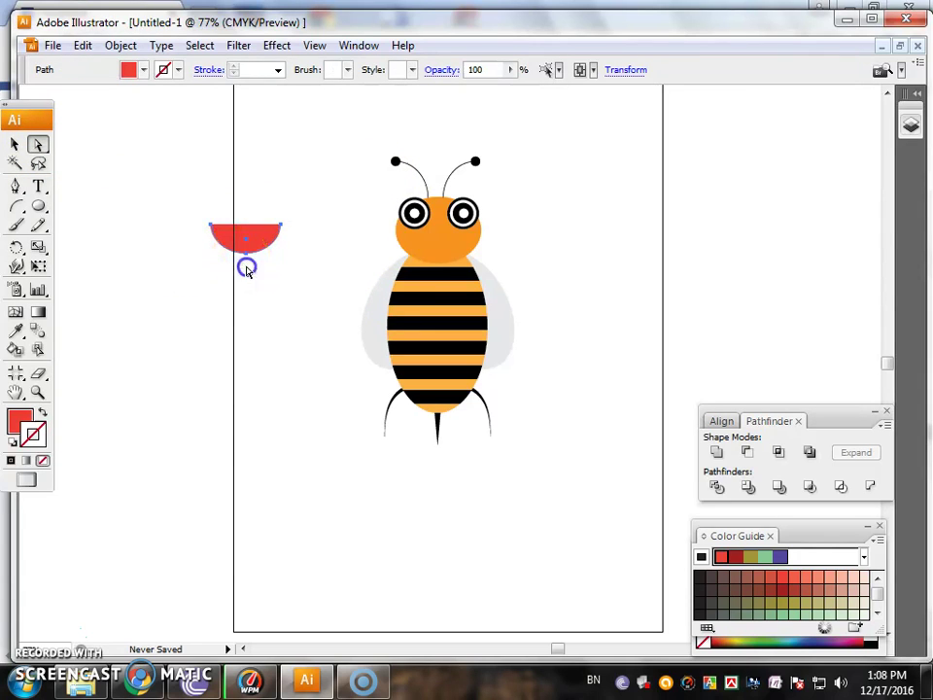
Step: Draw a small ellipse over the half-oval's lower middle and select both shapes
click(37, 206)
click(257, 255)
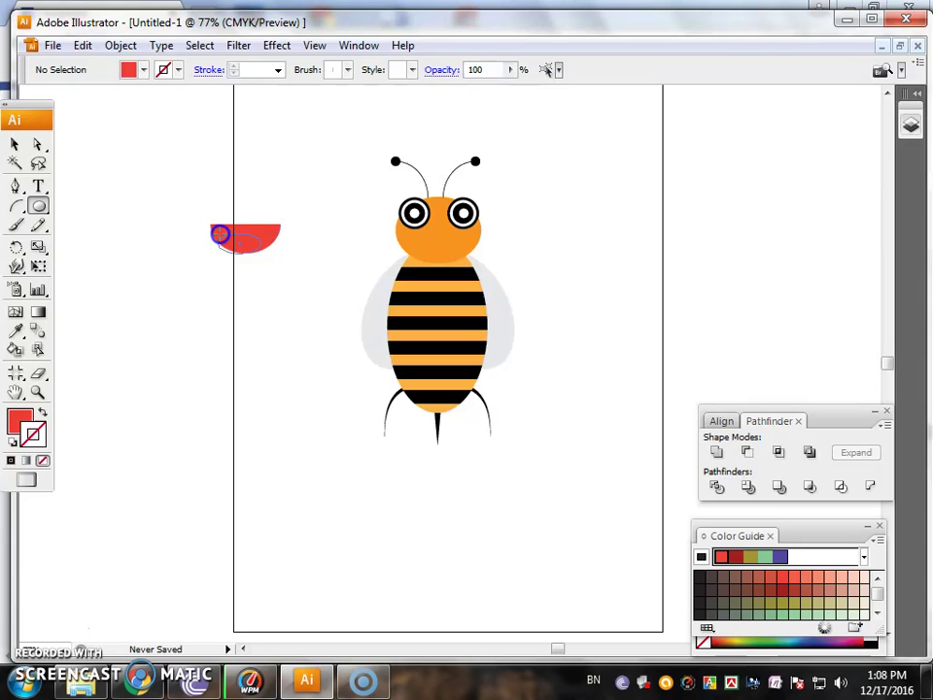
click(17, 144)
click(235, 235)
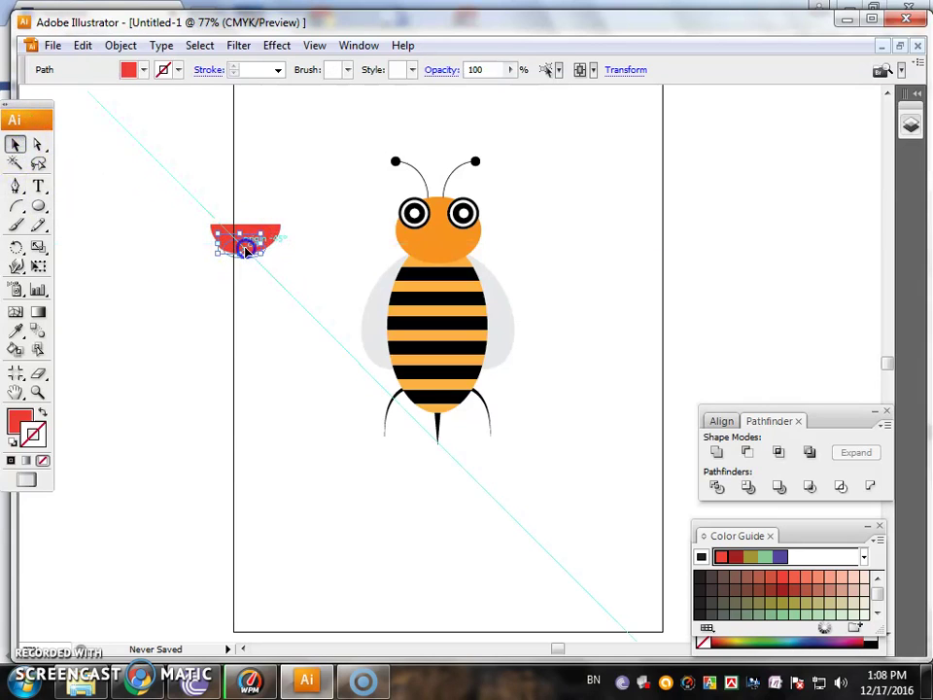
click(277, 323)
drag(272, 319, 202, 197)
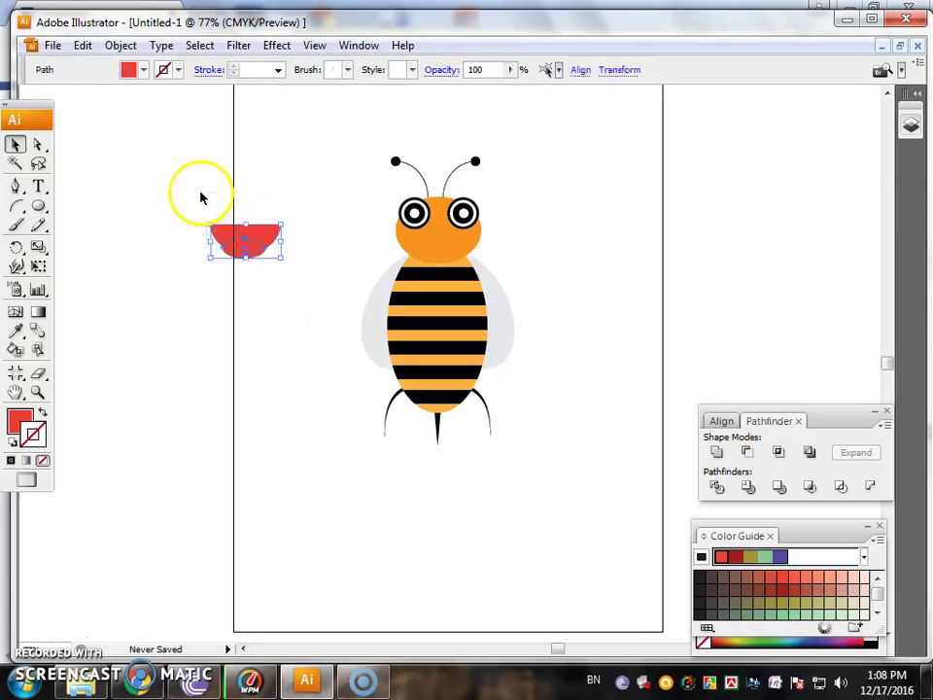
click(306, 281)
click(260, 261)
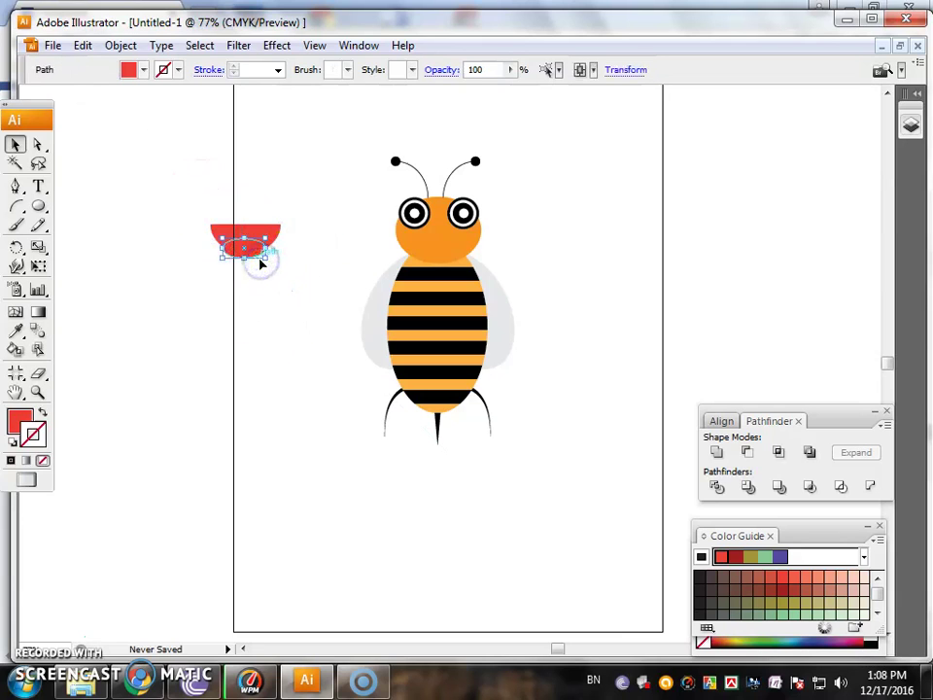
click(279, 305)
drag(277, 303, 206, 202)
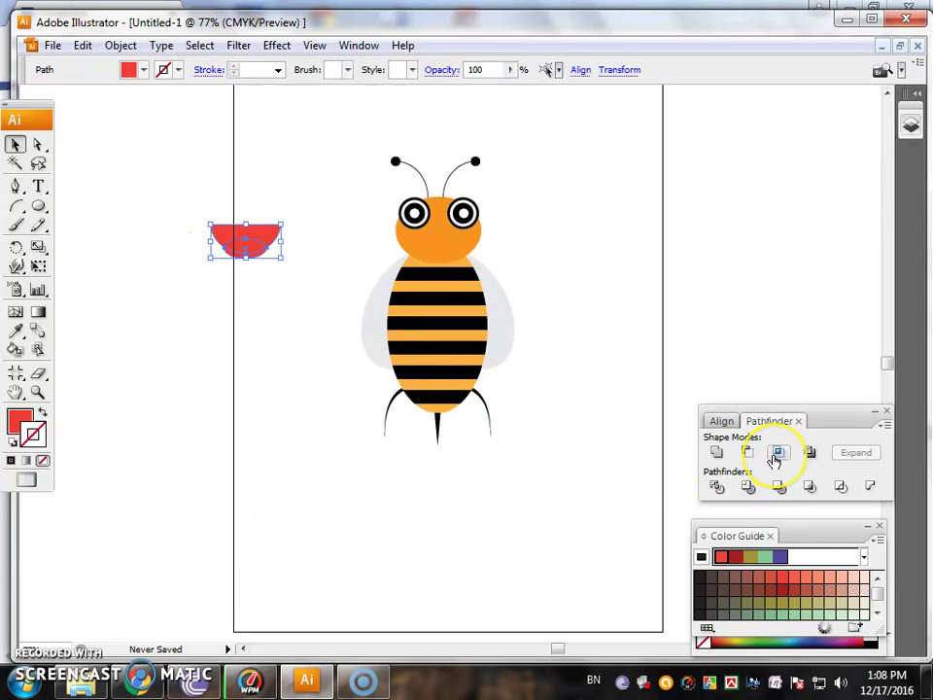
Step: Split the mouth shapes with Pathfinder Divide and ungroup the resulting pieces
click(271, 441)
right_click(249, 254)
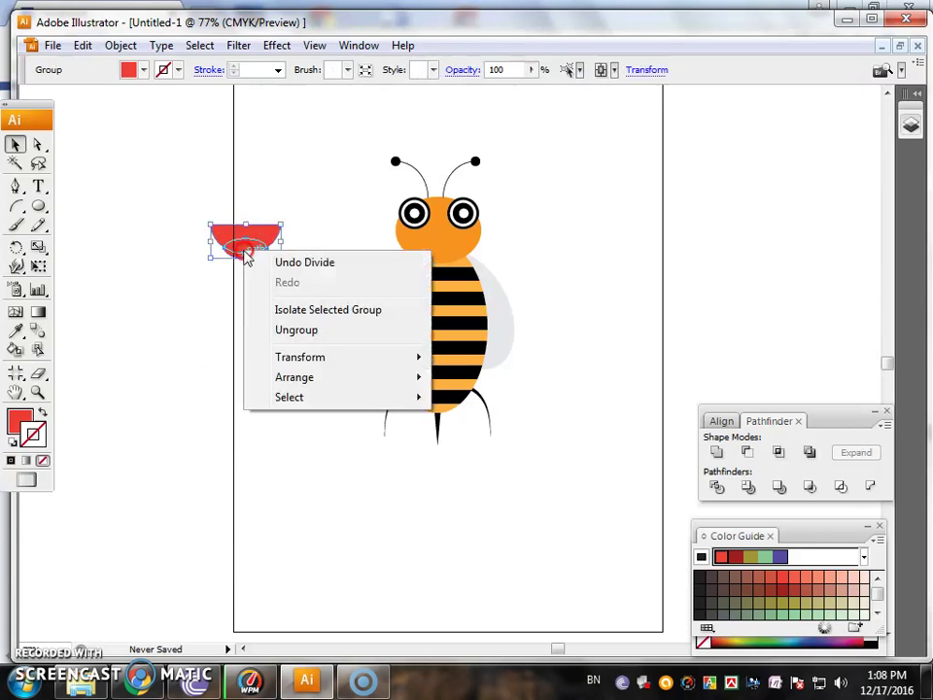
click(289, 330)
click(253, 272)
click(243, 249)
right_click(257, 250)
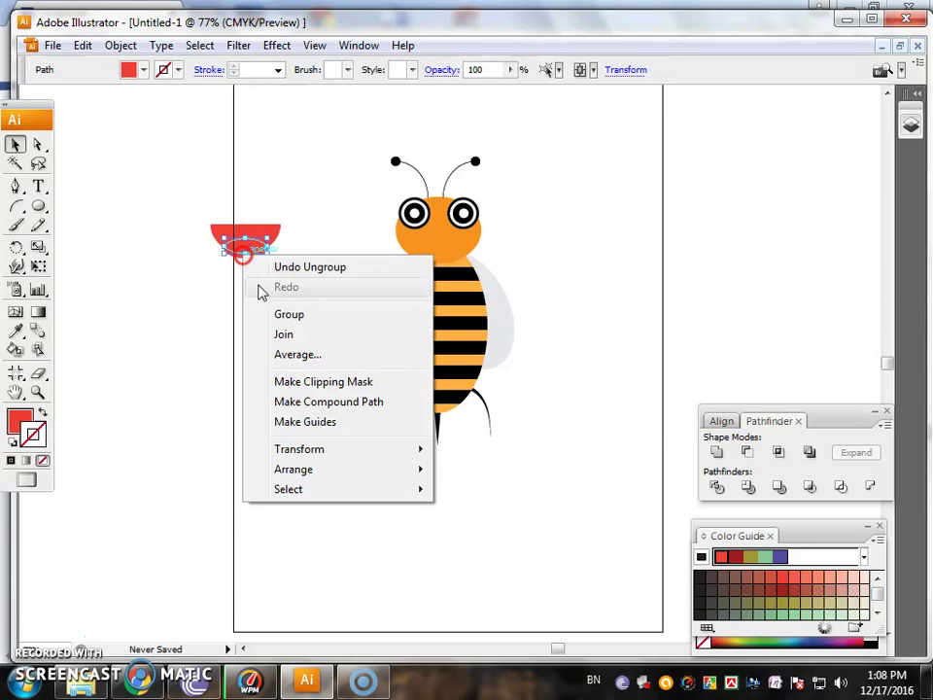
click(282, 332)
click(475, 404)
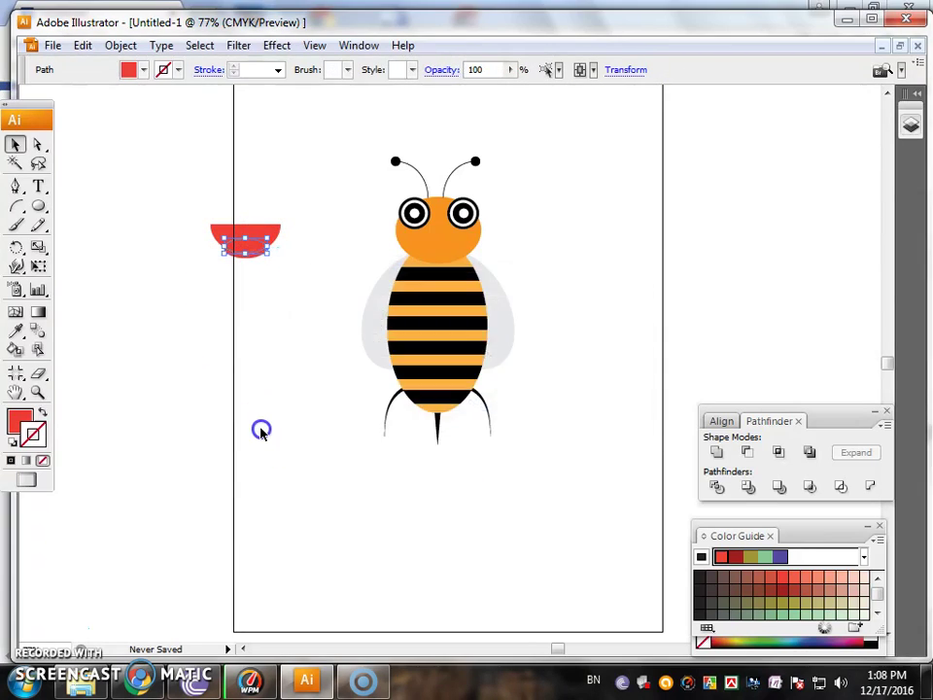
click(244, 285)
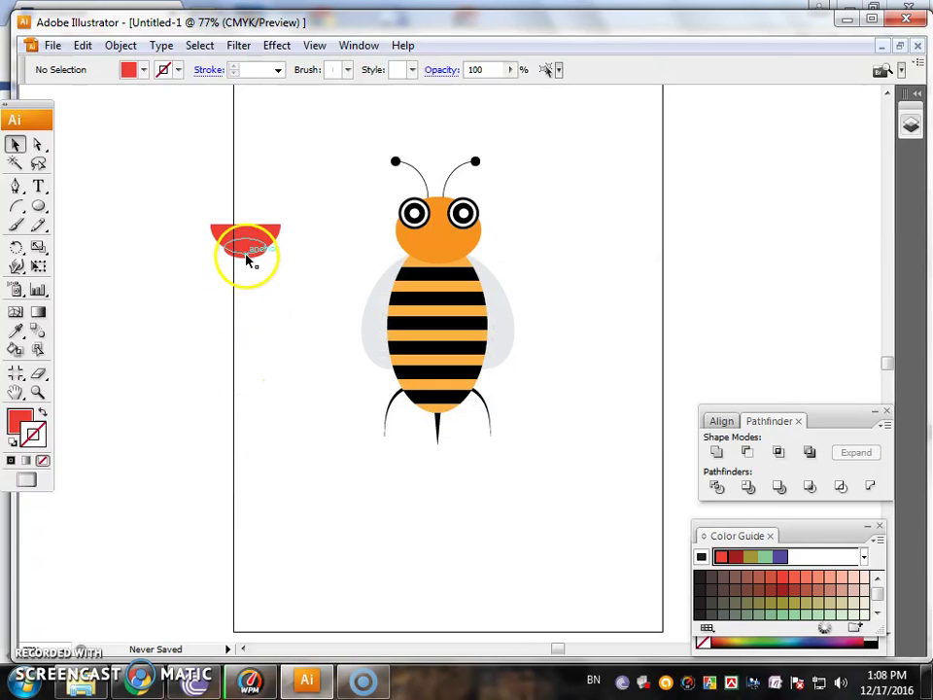
Step: Give the small inner mouth piece a lighter red fill
click(262, 263)
click(262, 265)
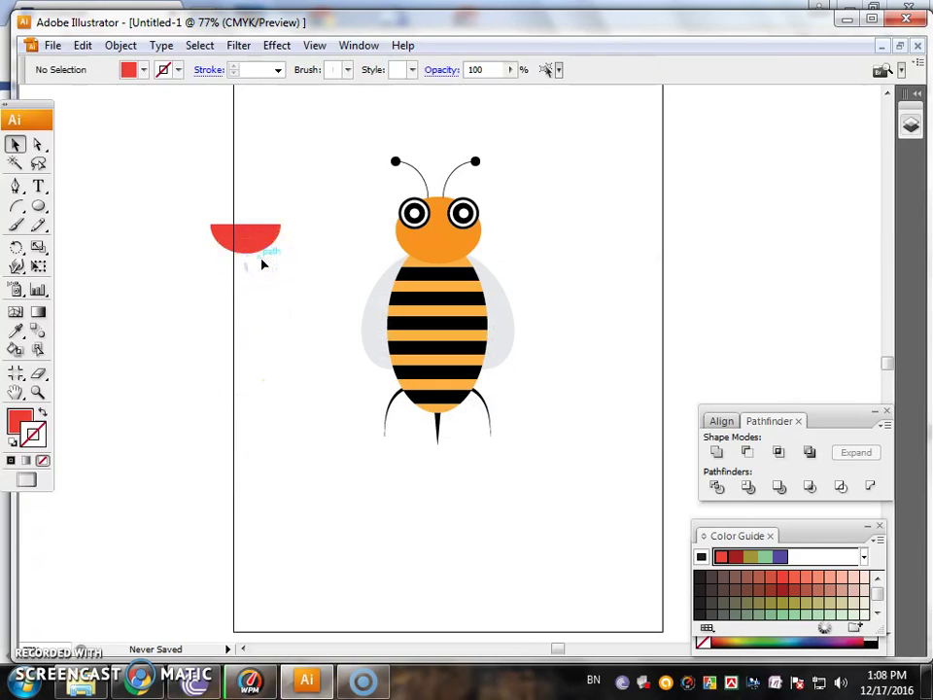
click(247, 246)
click(143, 69)
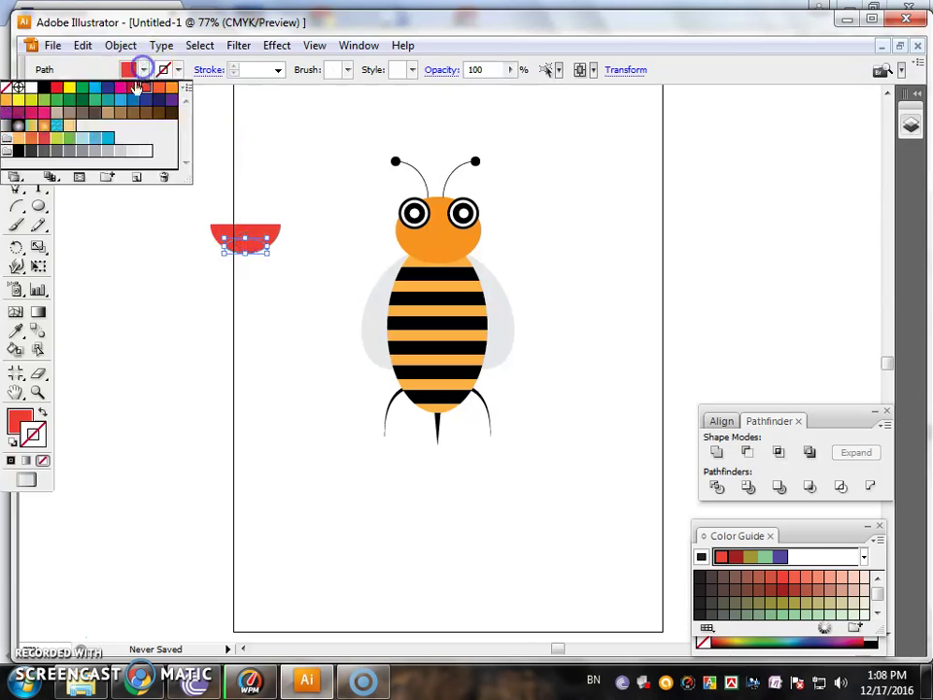
click(126, 90)
click(142, 95)
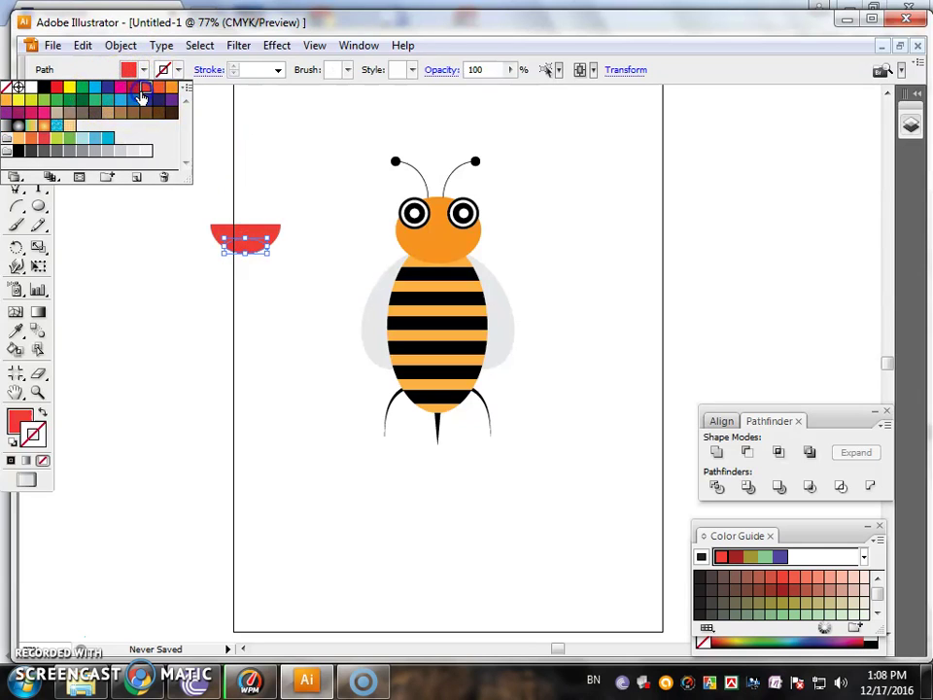
double_click(141, 94)
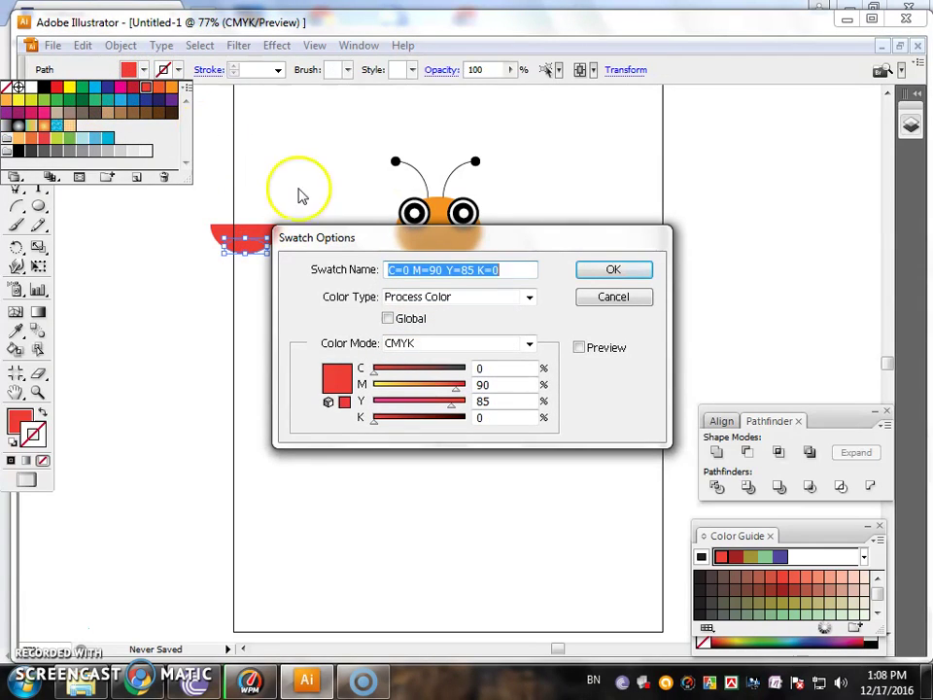
click(646, 273)
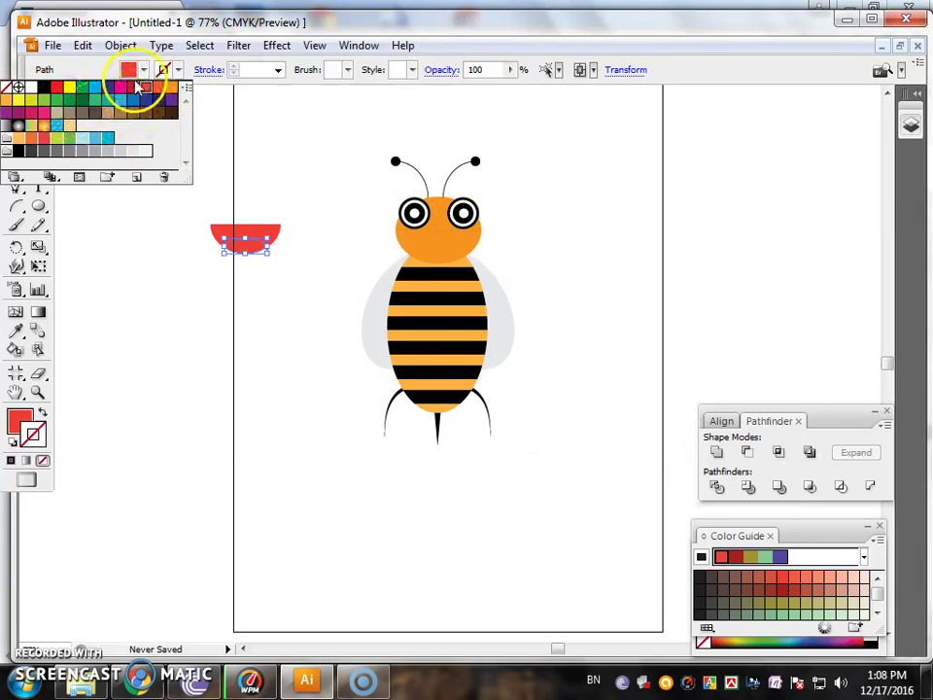
click(220, 318)
Step: Drag the red mouth onto the bee's orange face just below the eyes
mouse_move(244, 239)
mouse_down()
mouse_move(443, 245)
mouse_move(471, 235)
mouse_up()
click(527, 252)
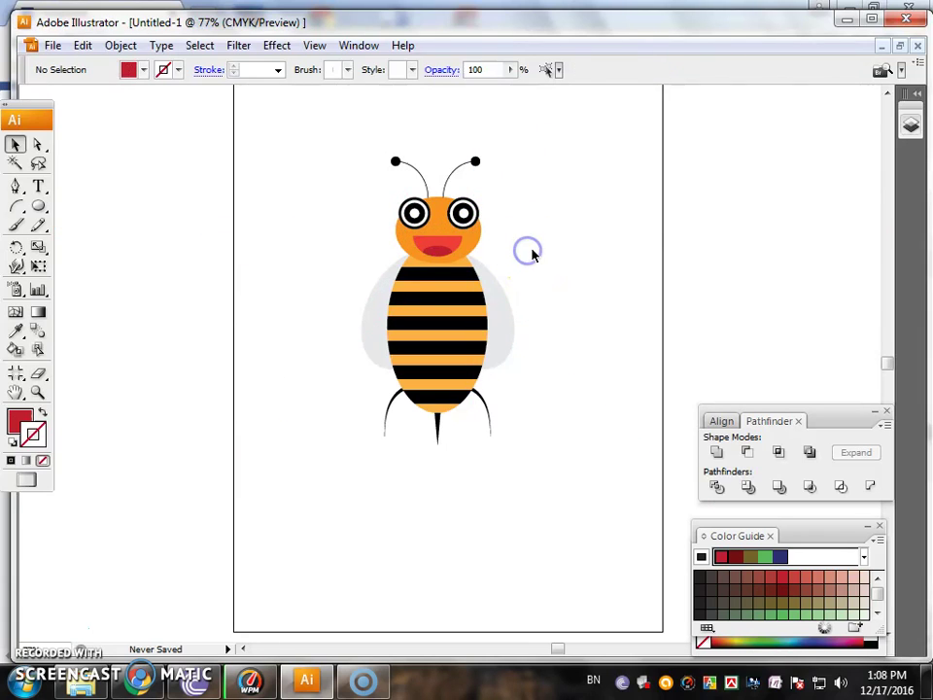
click(625, 118)
drag(625, 117, 261, 552)
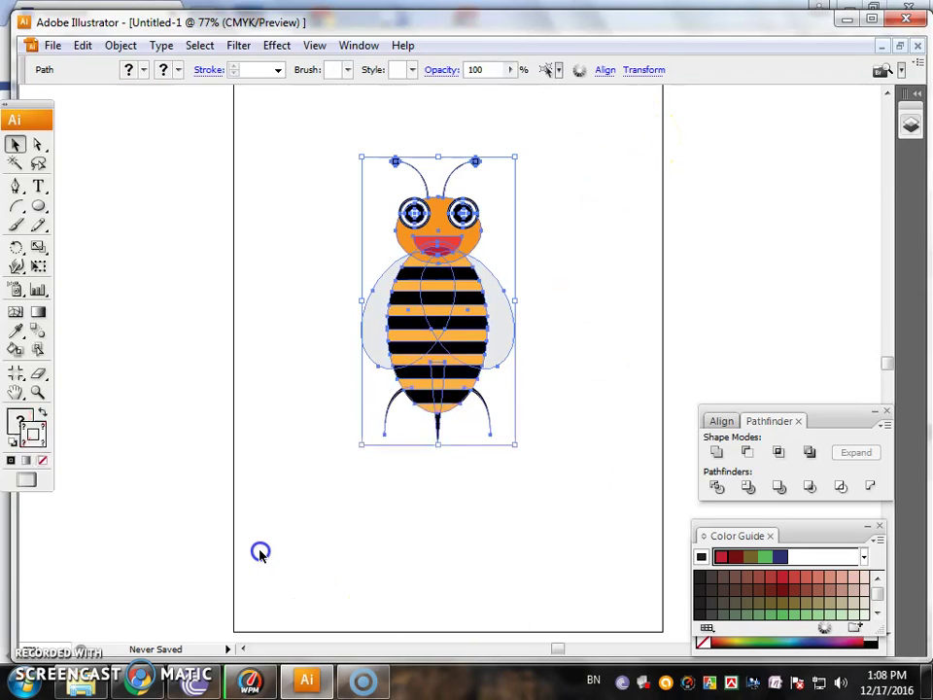
click(493, 590)
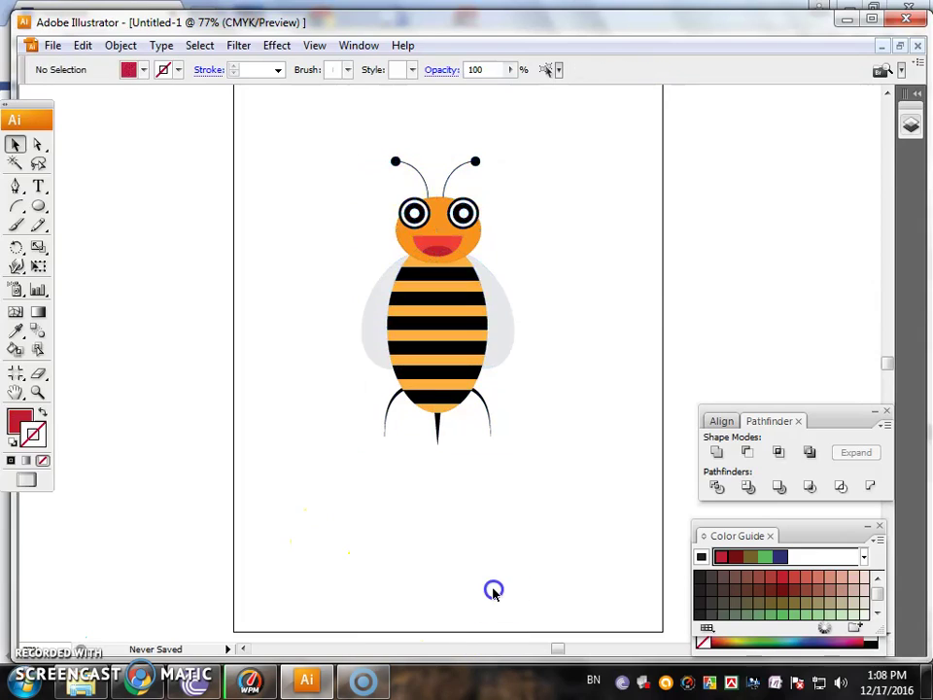